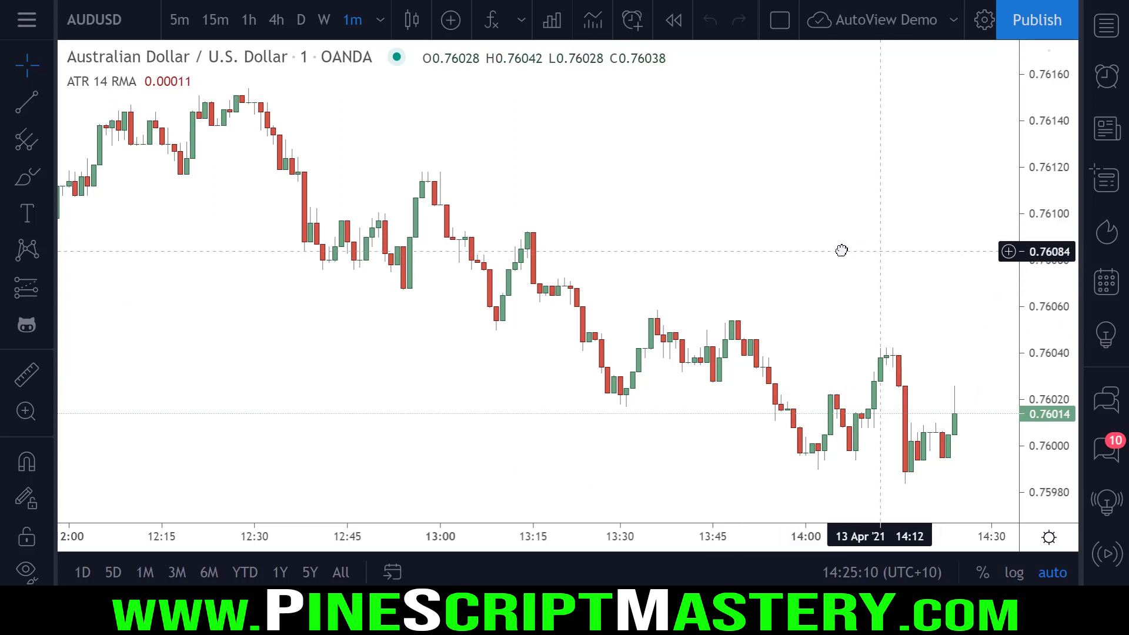
Place a long position at the latest candle with entry 0.76014, target 0.76057 and stop 0.75971
drag(842, 249, 796, 244)
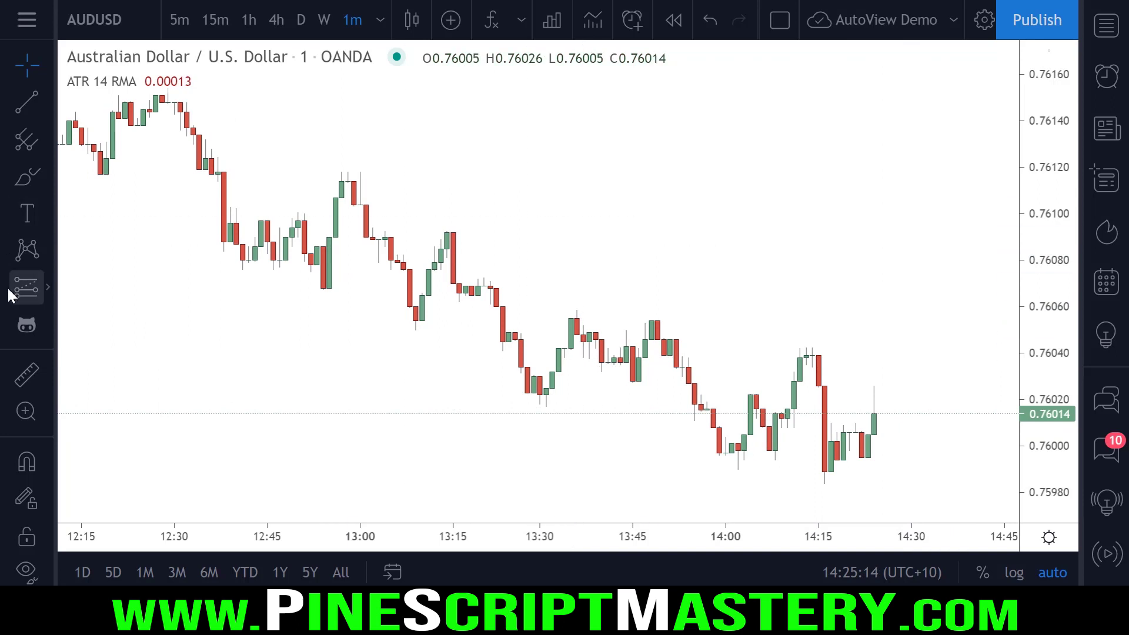
click(51, 288)
click(162, 257)
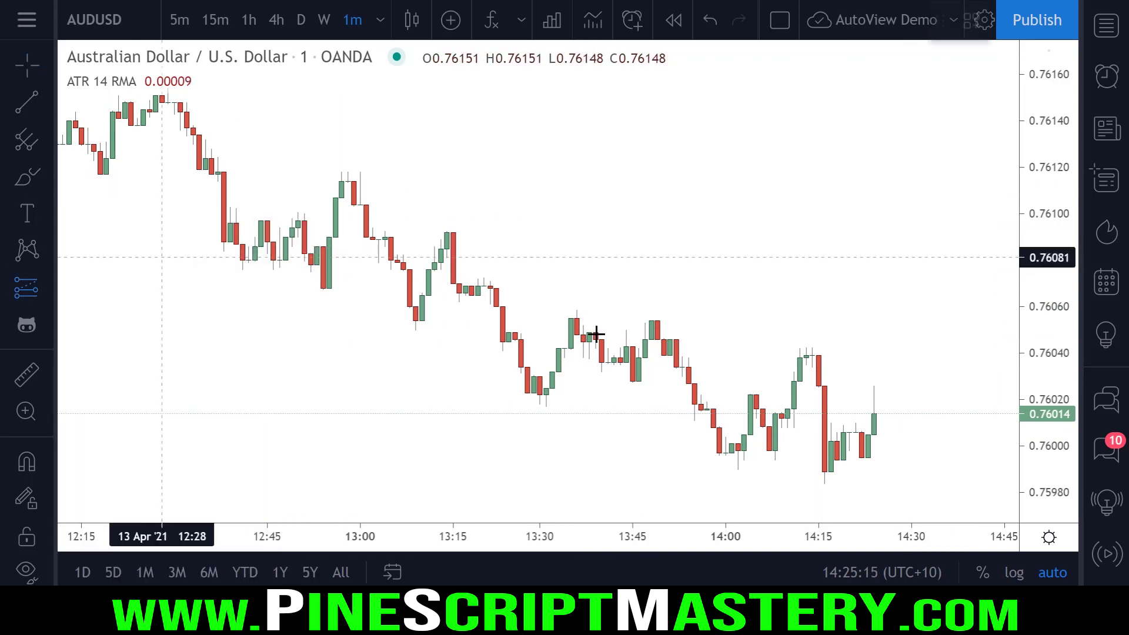
click(869, 408)
drag(1063, 369, 1063, 373)
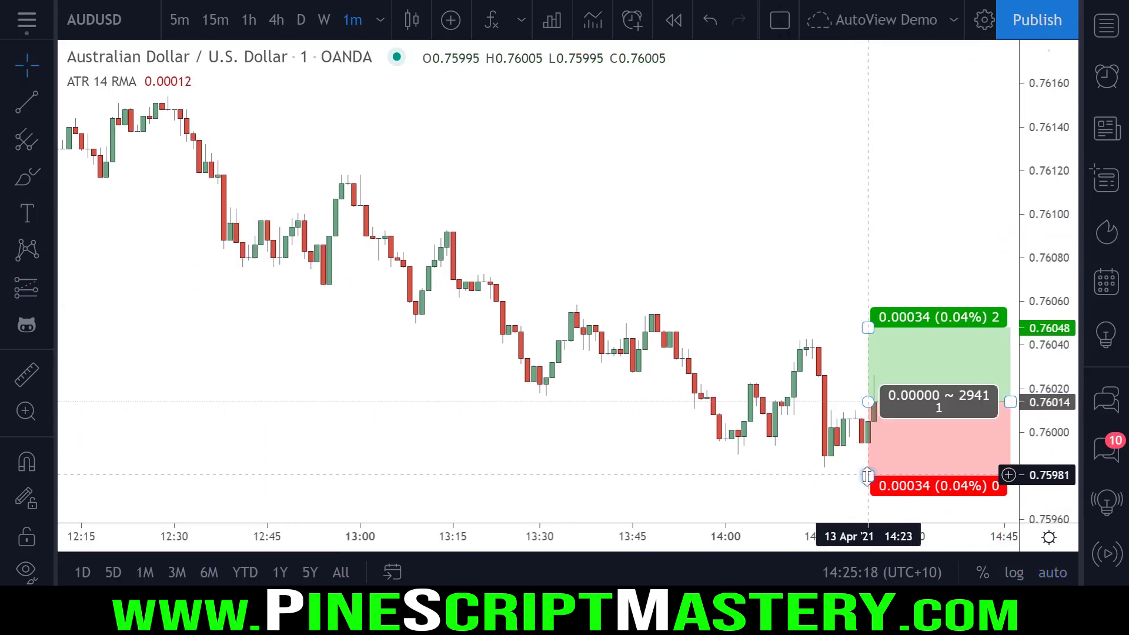
drag(868, 475, 868, 495)
click(806, 261)
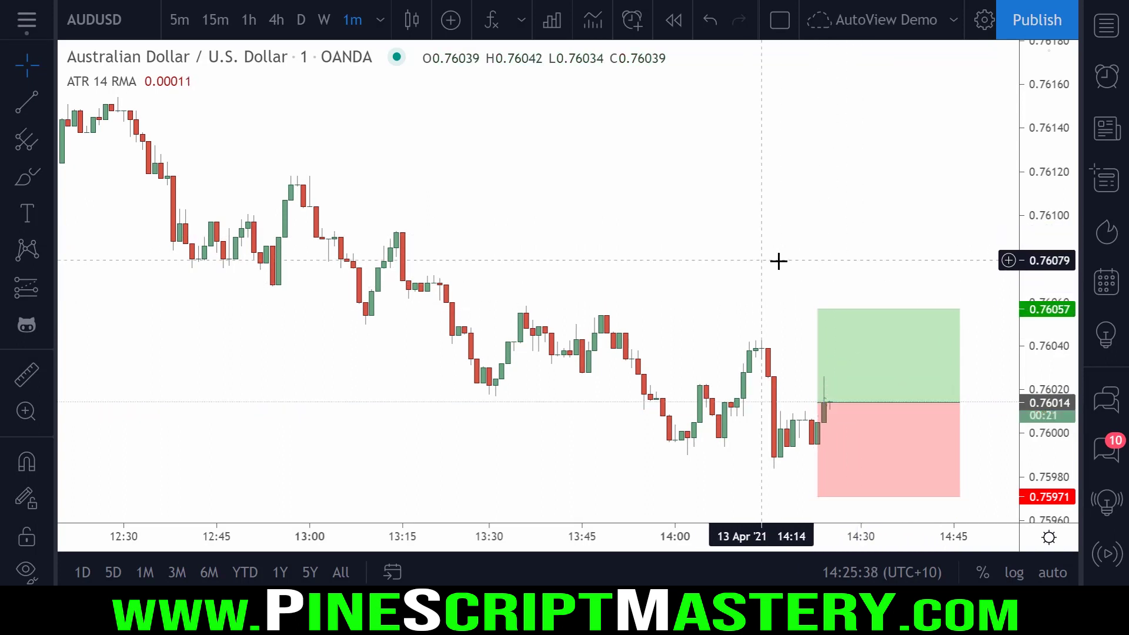
Move the long position drawing one bar forward so that it starts at 14:24
drag(805, 259, 800, 180)
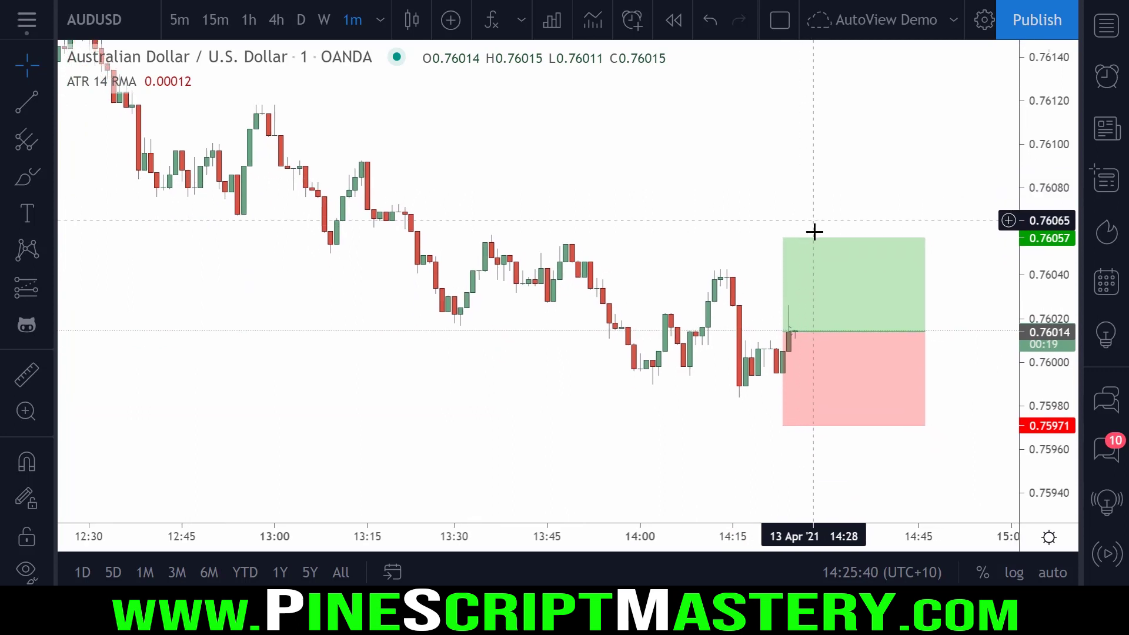
right_click(821, 279)
mouse_move(824, 286)
click(767, 335)
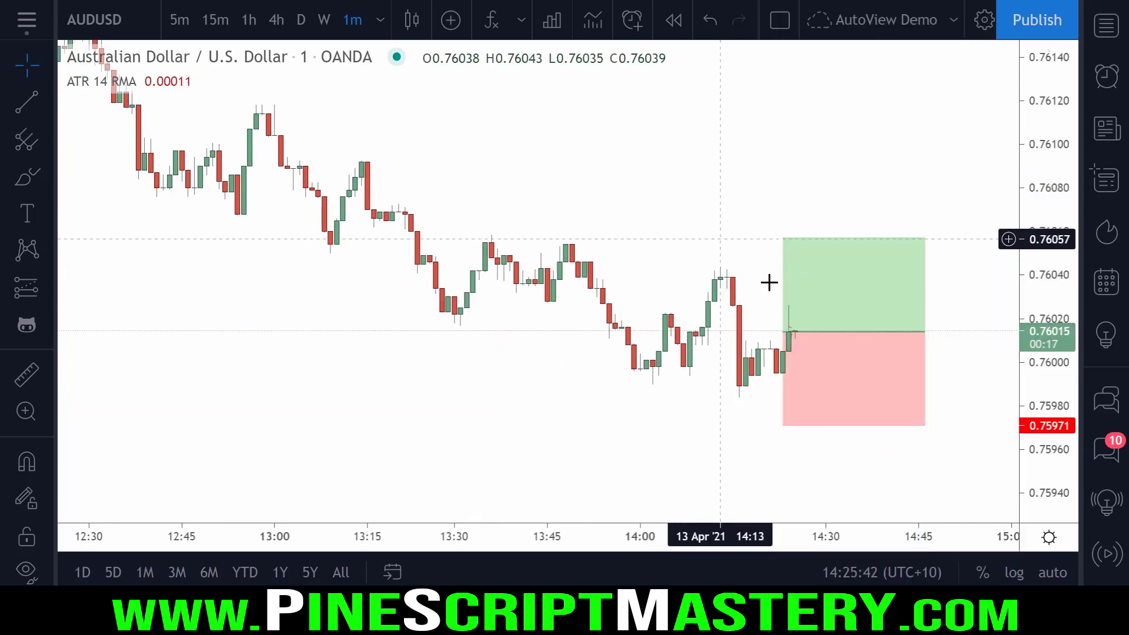
drag(825, 297, 831, 296)
click(733, 187)
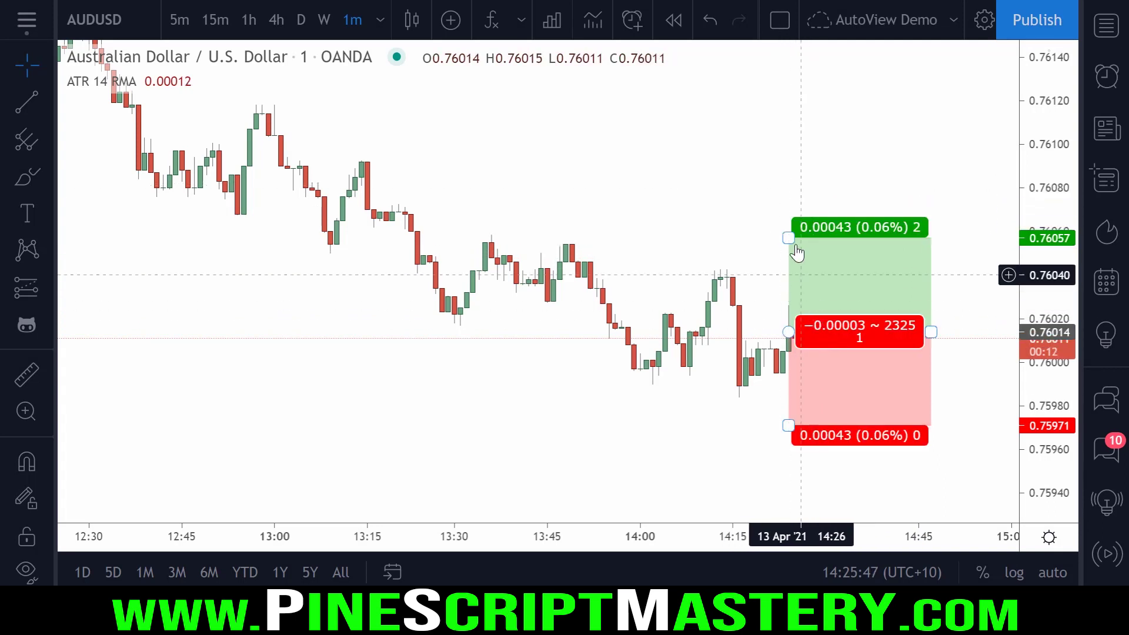
drag(794, 334, 876, 203)
drag(460, 238, 1070, 254)
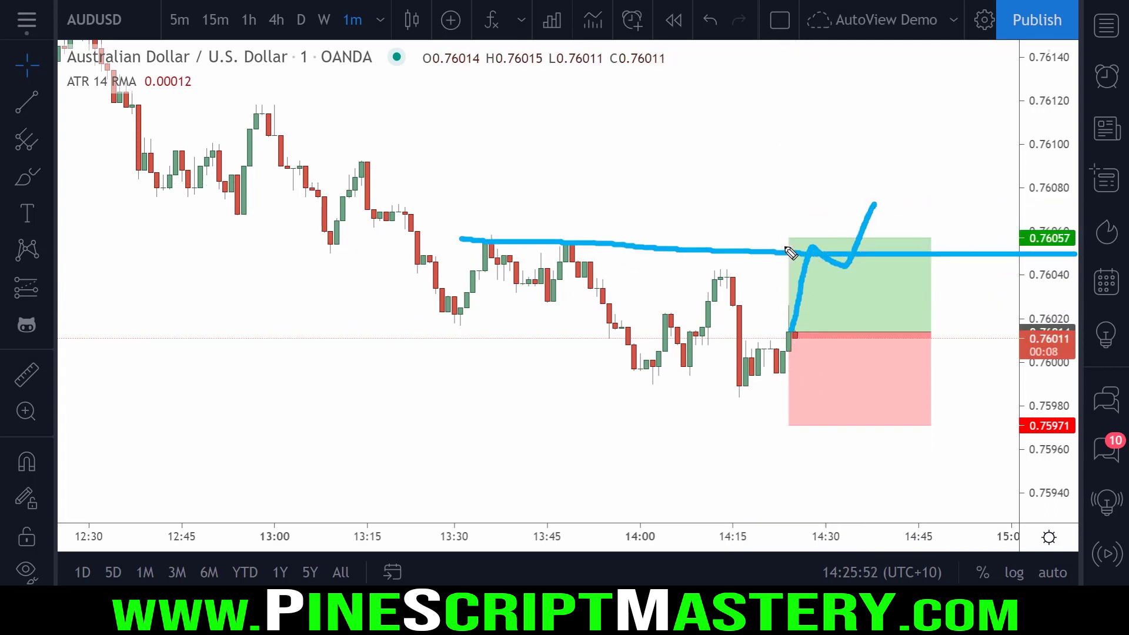
key(Escape)
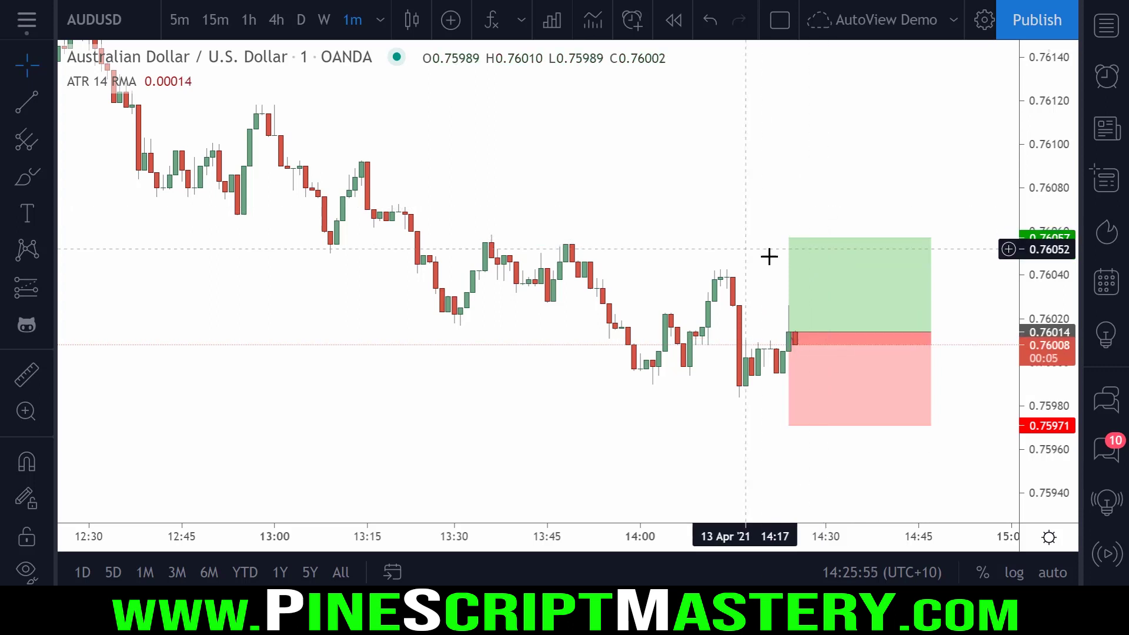
Examine the settings for a new AUDUSD alert crossing 0.76057, without creating it
right_click(722, 238)
click(795, 217)
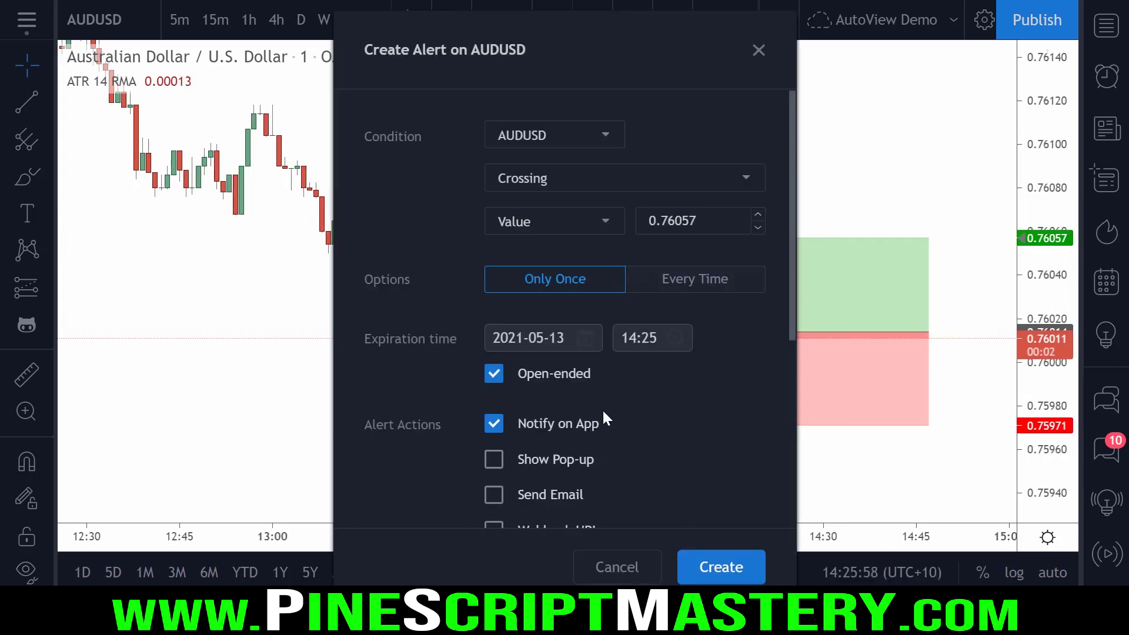
scroll(647, 364, down, 5)
scroll(646, 303, up, 2)
mouse_move(617, 219)
mouse_down()
mouse_move(441, 226)
mouse_move(591, 226)
mouse_up()
key(Escape)
click(629, 573)
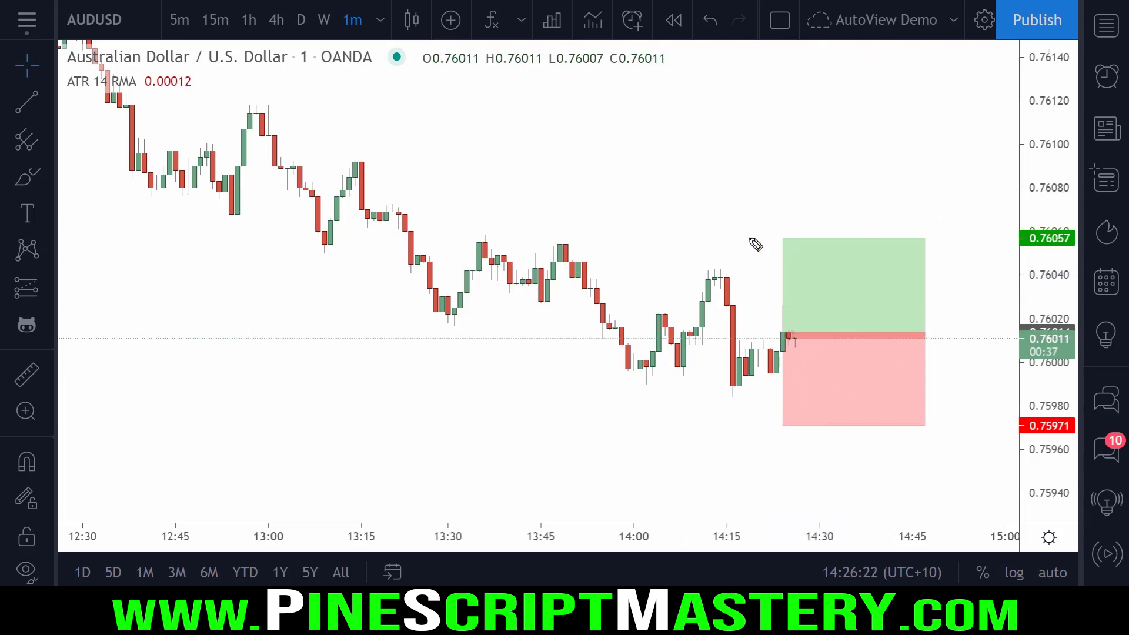
mouse_move(756, 244)
mouse_down()
mouse_move(769, 235)
mouse_move(731, 232)
mouse_up()
mouse_move(768, 330)
mouse_down()
mouse_move(836, 333)
mouse_move(746, 339)
mouse_up()
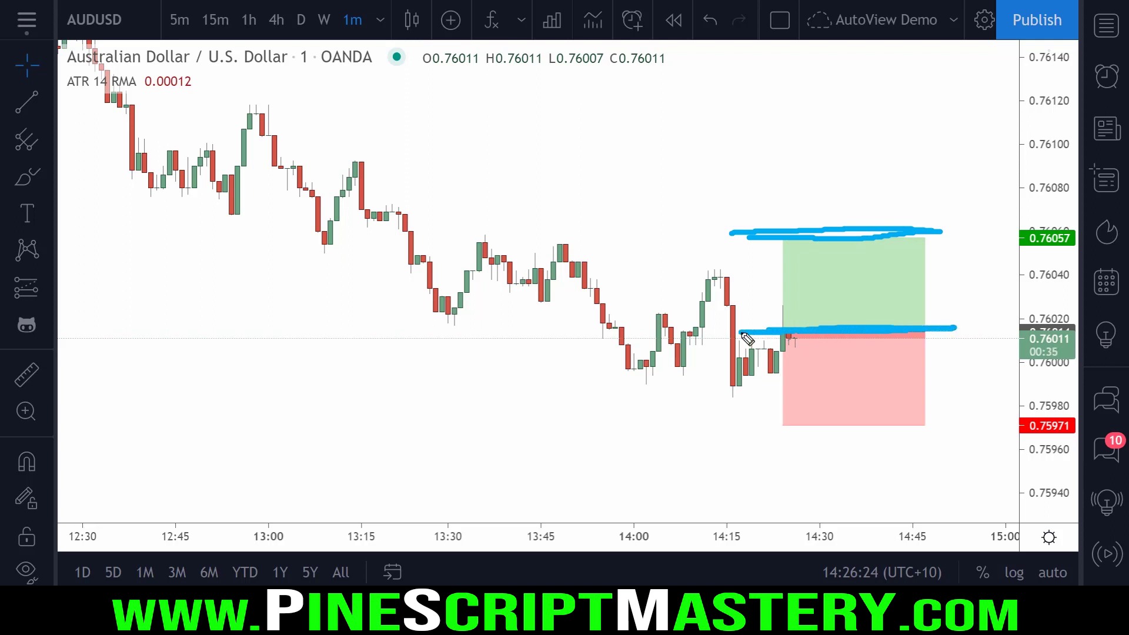
drag(822, 326, 852, 222)
mouse_move(1079, 235)
mouse_down()
mouse_move(1064, 214)
mouse_move(1070, 259)
mouse_move(1086, 241)
mouse_up()
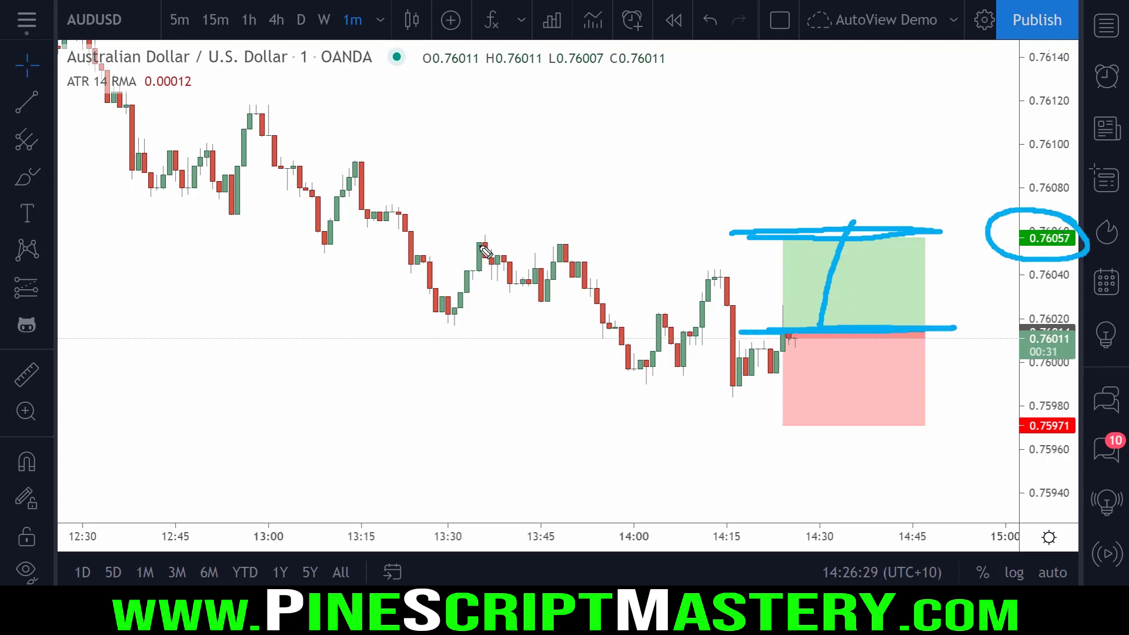
drag(470, 246, 1088, 240)
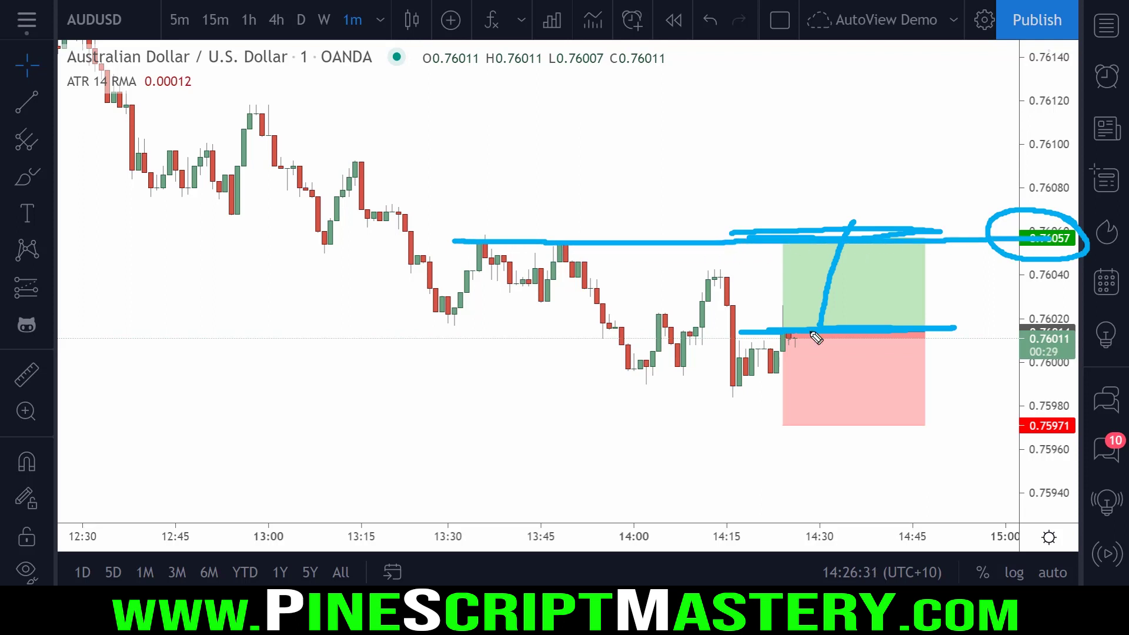
mouse_move(758, 425)
mouse_down()
mouse_move(1011, 425)
mouse_move(724, 418)
mouse_up()
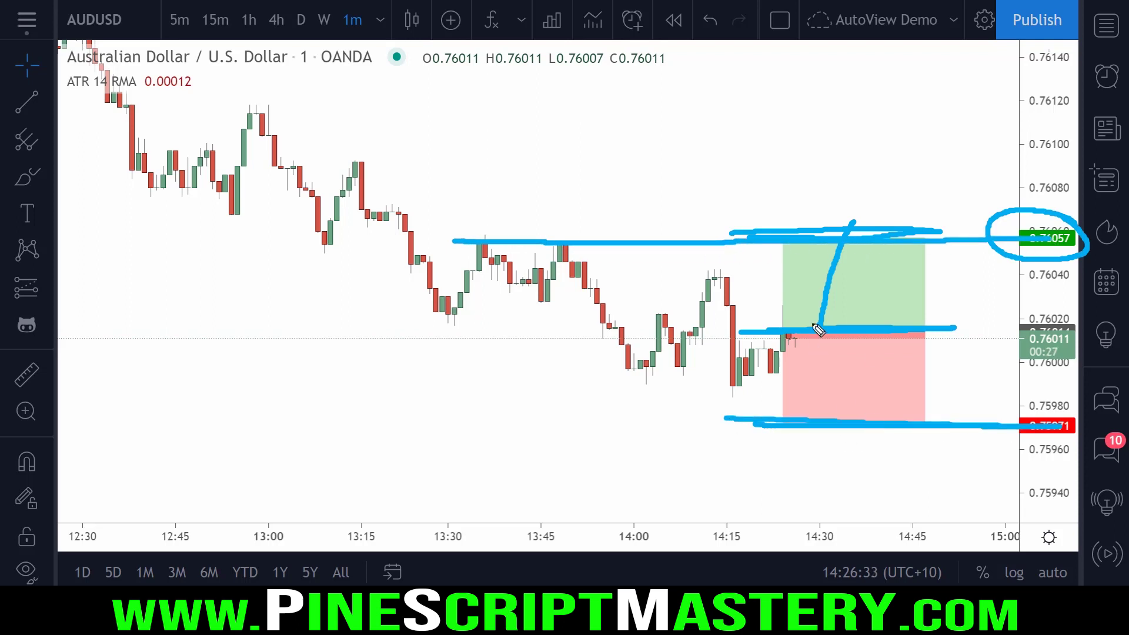
drag(737, 333, 772, 335)
key(Escape)
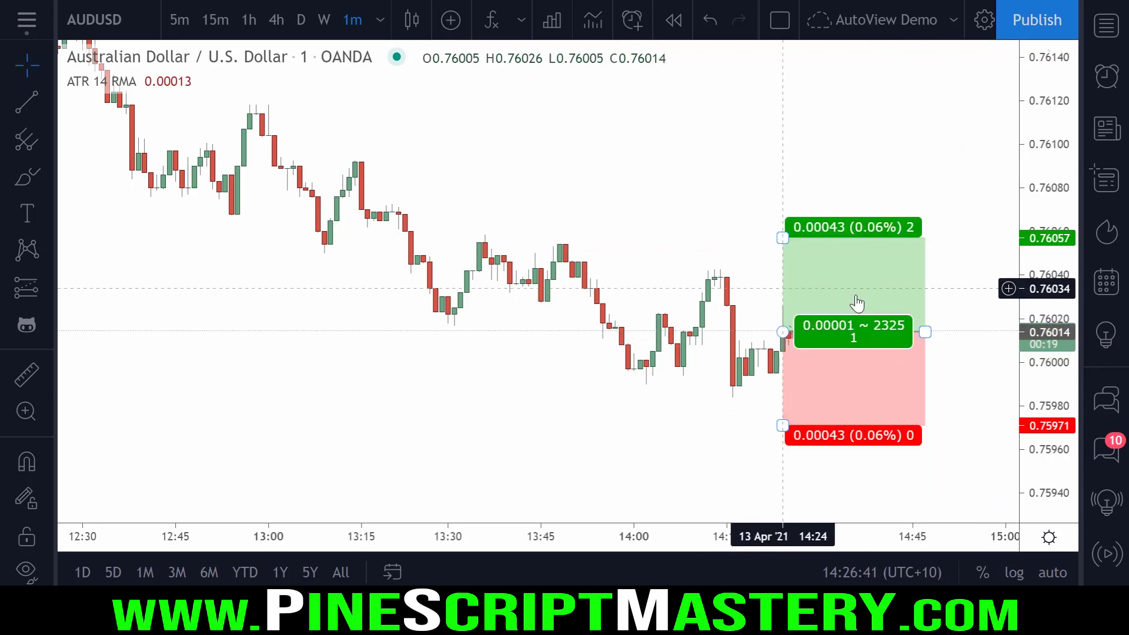
Place a market order to buy 1 unit of AUD/USD
scroll(1067, 316, down, 1)
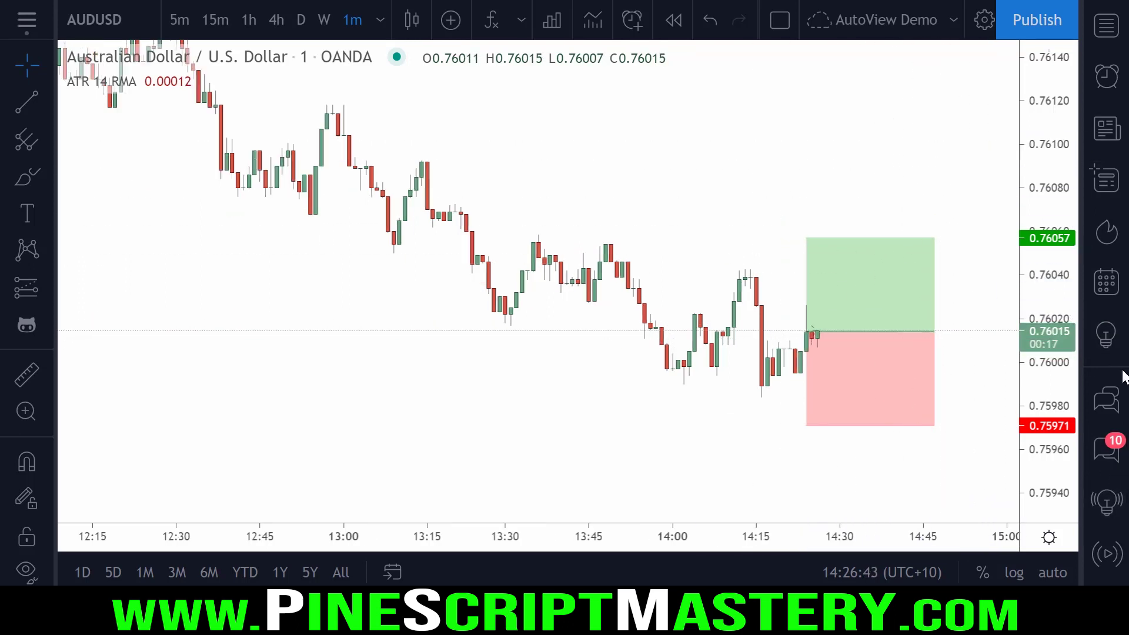
scroll(965, 255, up, 1)
drag(952, 221, 927, 223)
scroll(1113, 493, down, 3)
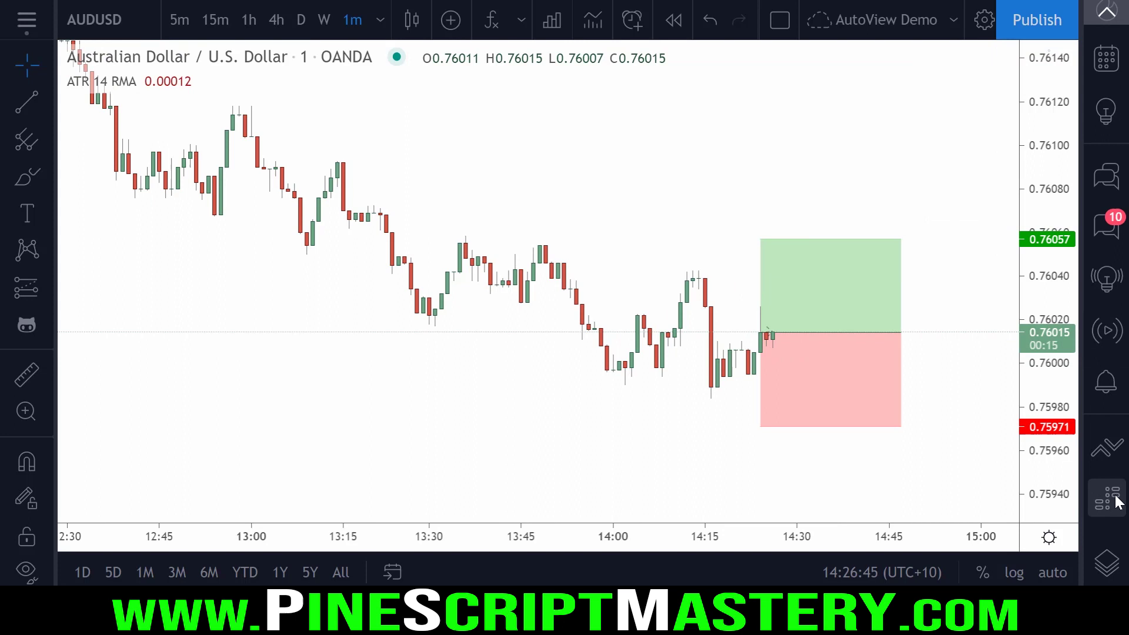
click(1103, 446)
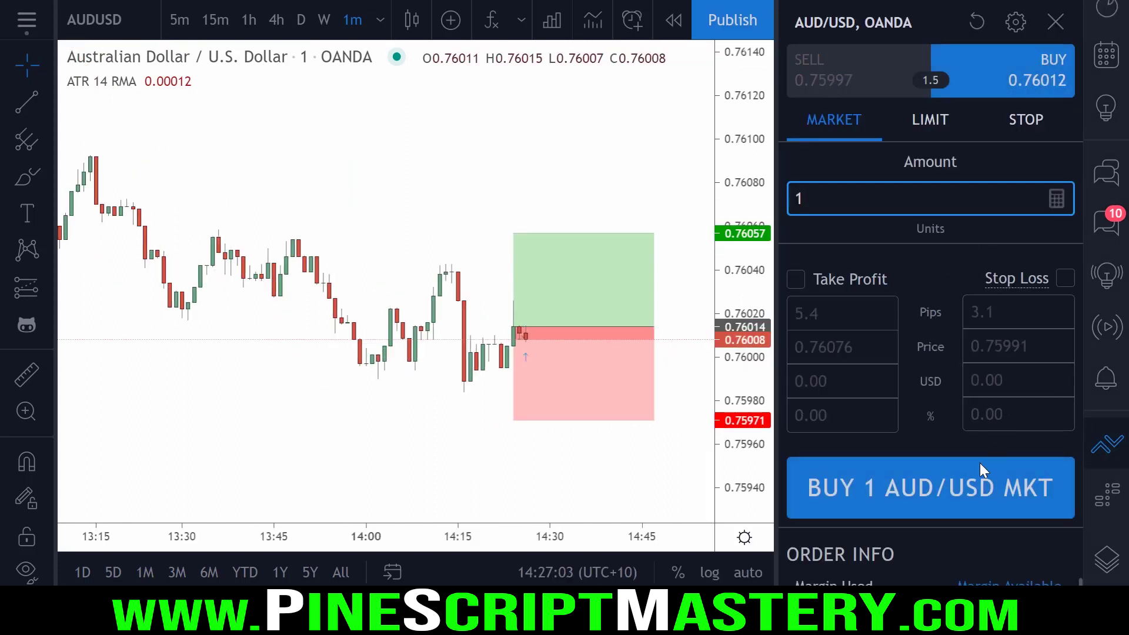
click(958, 484)
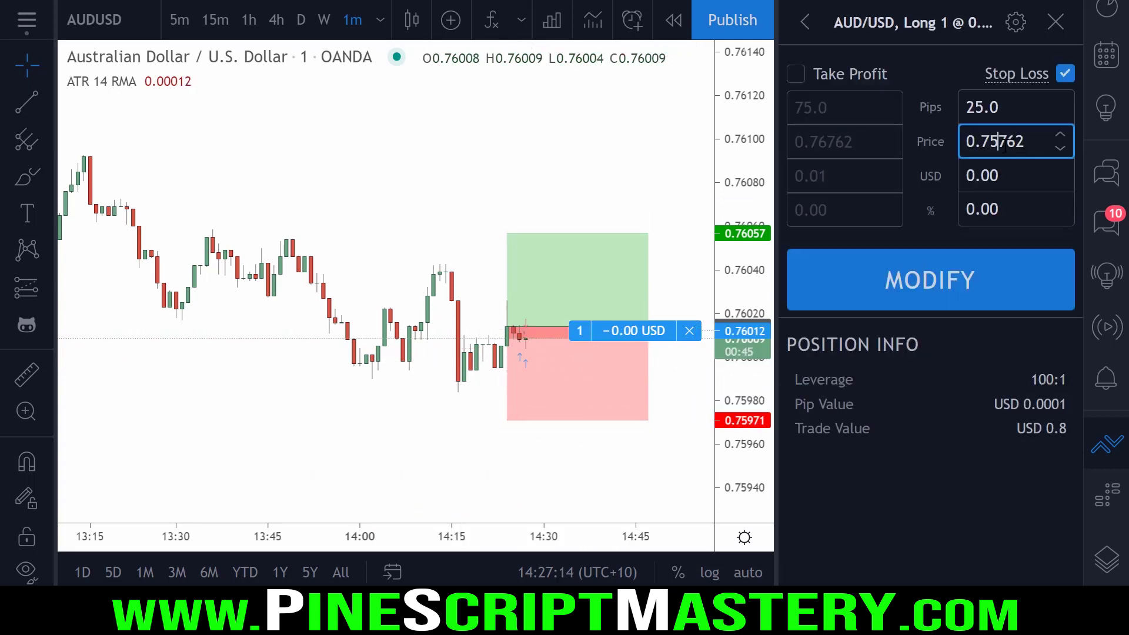
Set the open position's stop loss price to 0.75971, apply the modification and close the order panel
drag(997, 141, 1030, 146)
text(971)
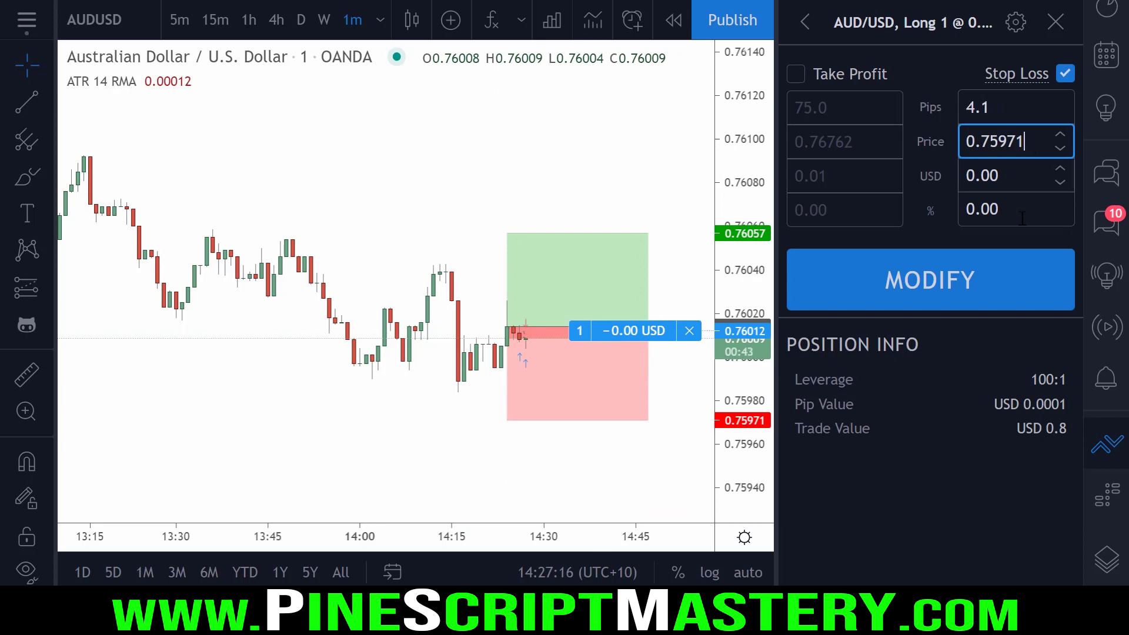
key(Return)
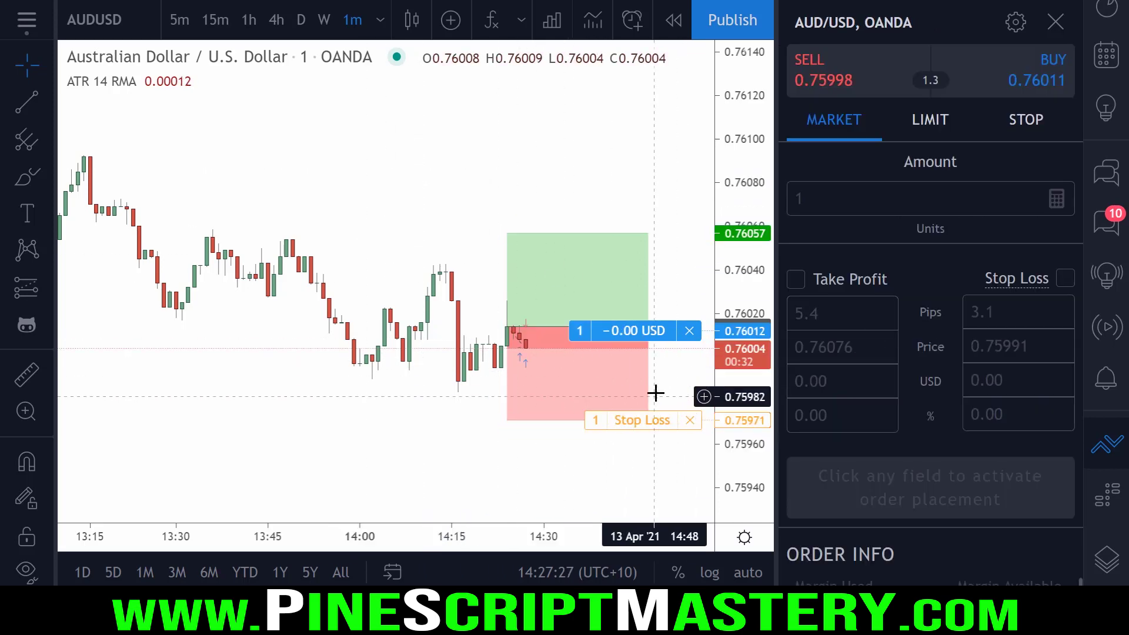
mouse_move(465, 235)
mouse_down()
mouse_move(664, 239)
mouse_move(177, 232)
mouse_up()
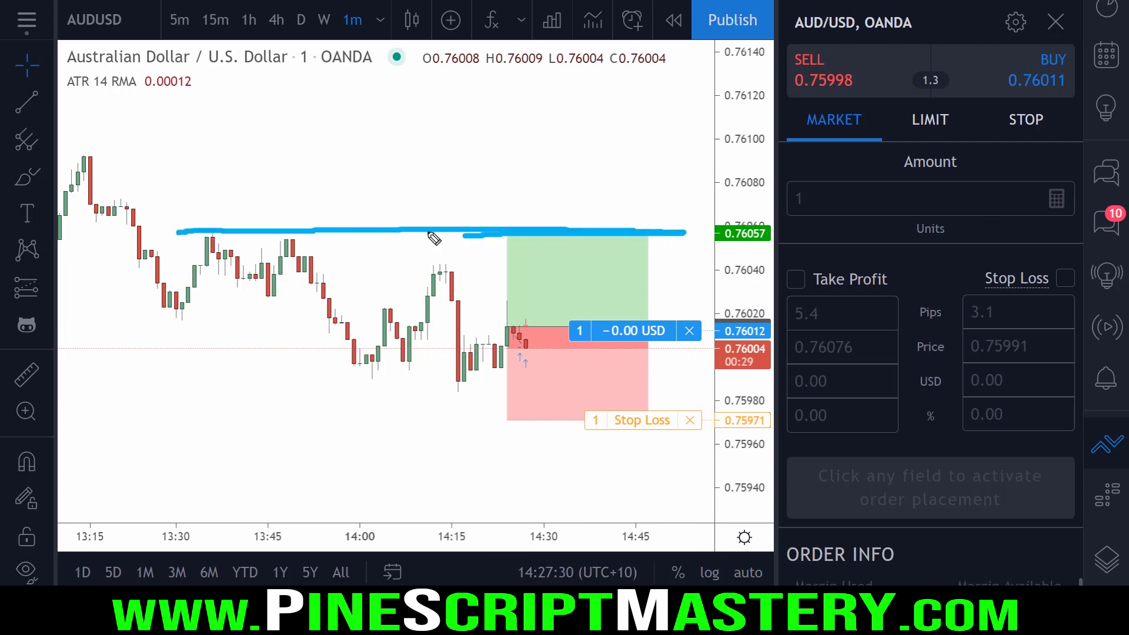
click(1052, 22)
Start a crossing alert on the horizontal line at 0.76057, clear its default message and move the dialog off the position
drag(815, 133, 777, 134)
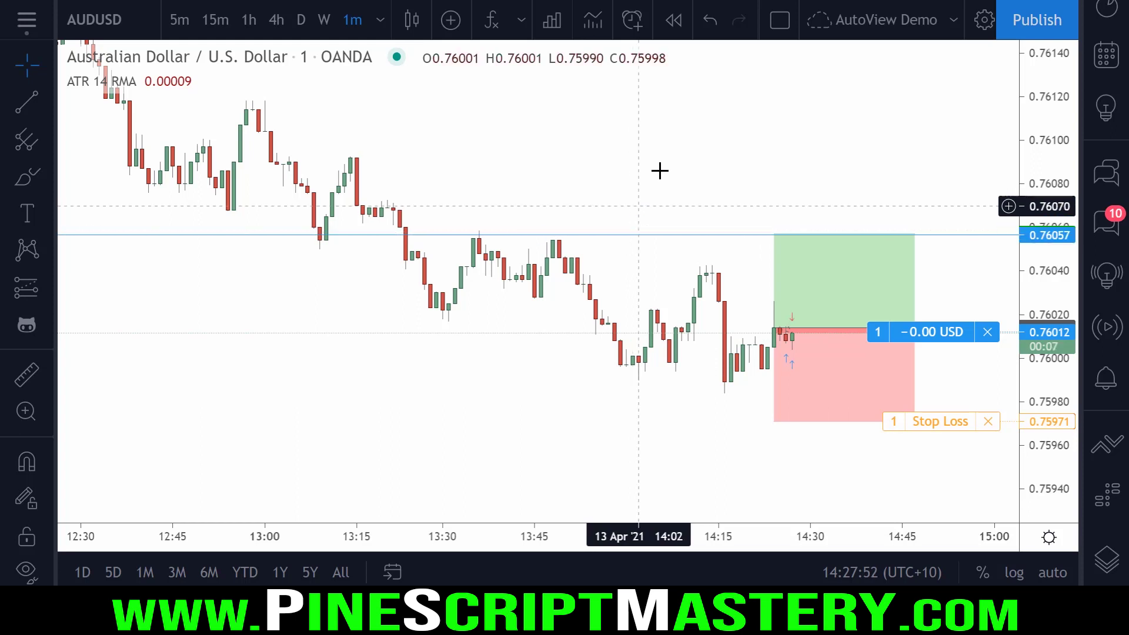
right_click(639, 236)
click(697, 257)
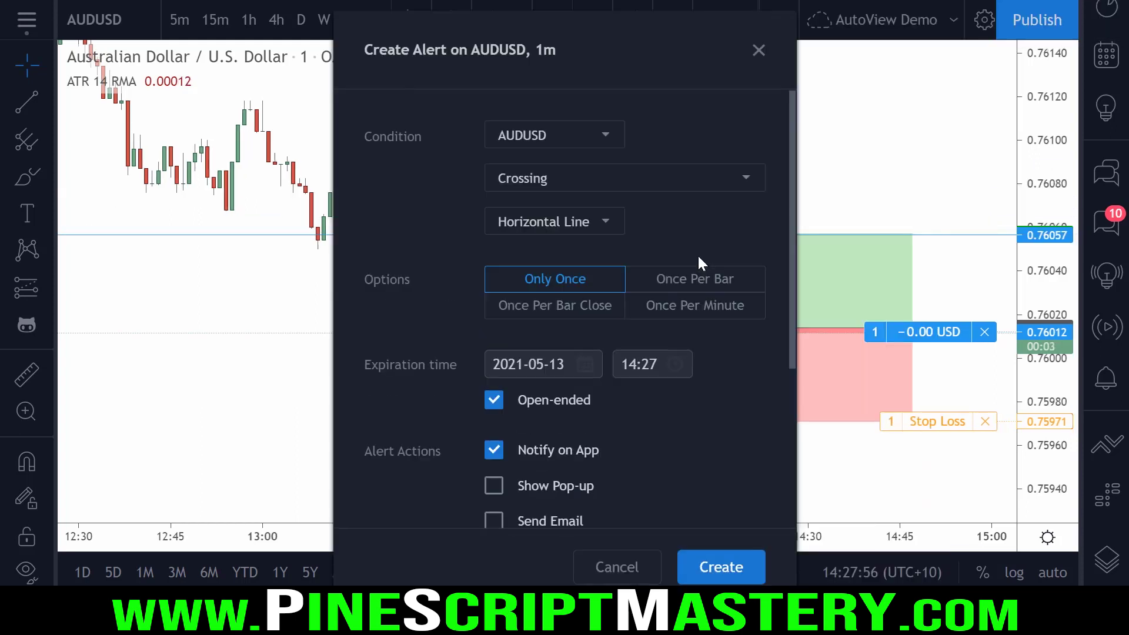
scroll(599, 174, down, 5)
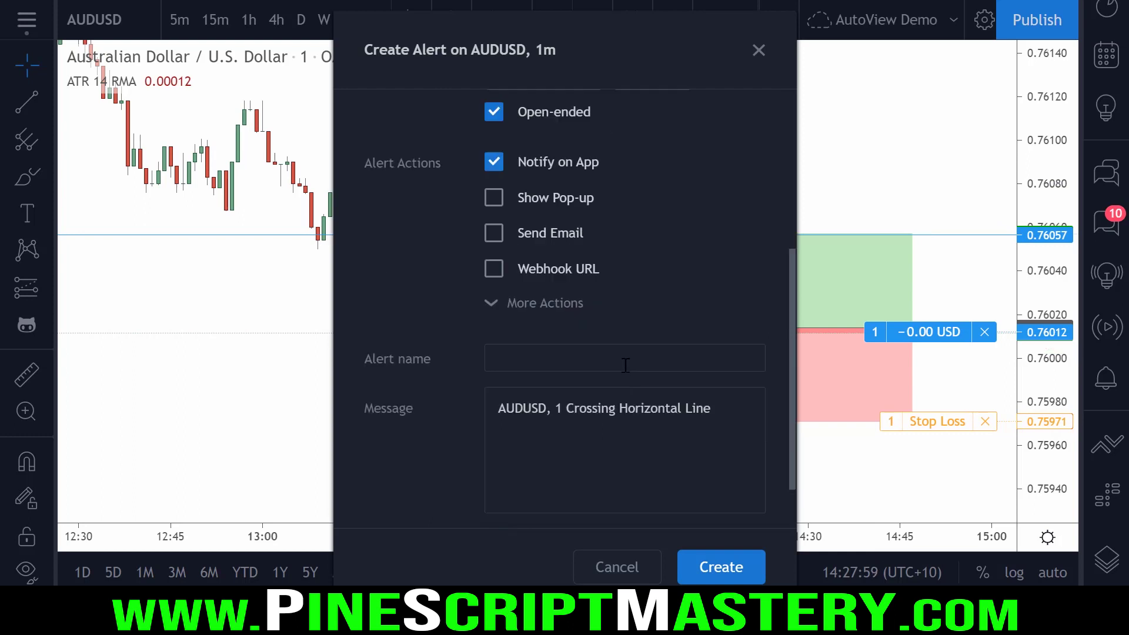
drag(435, 393, 364, 448)
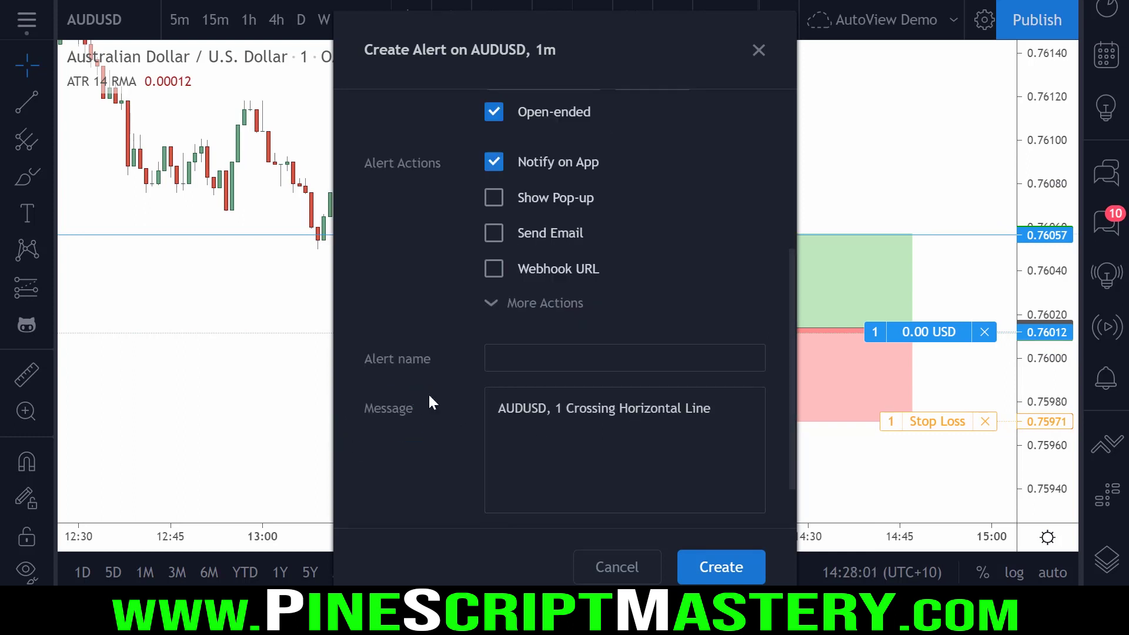
click(630, 413)
key(ctrl+a)
key(BackSpace)
drag(547, 51, 213, 62)
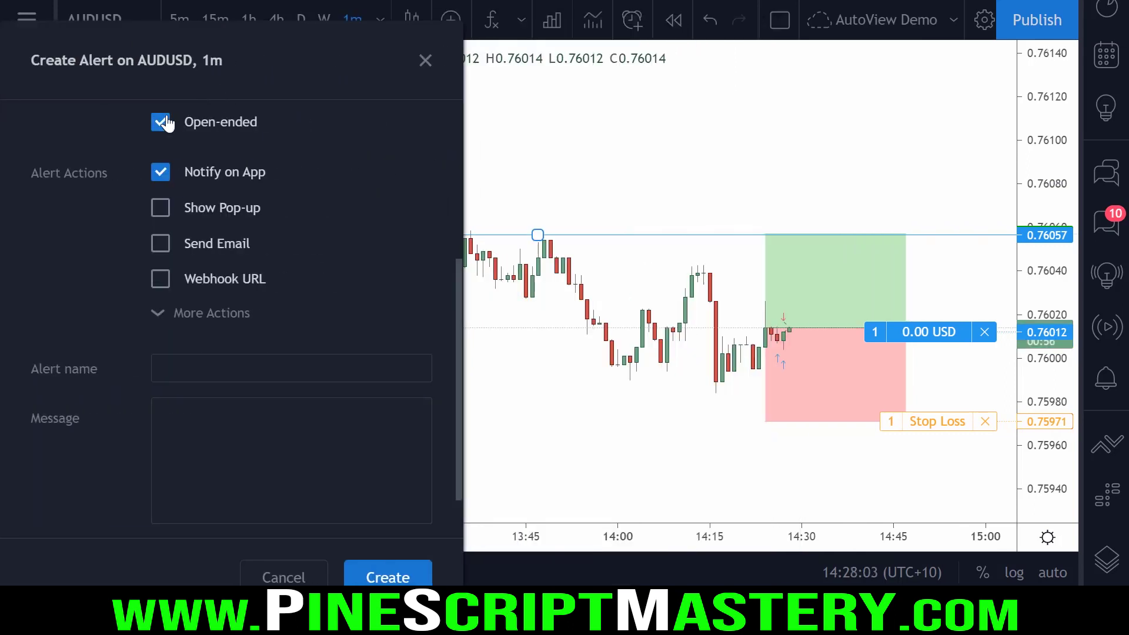
click(274, 459)
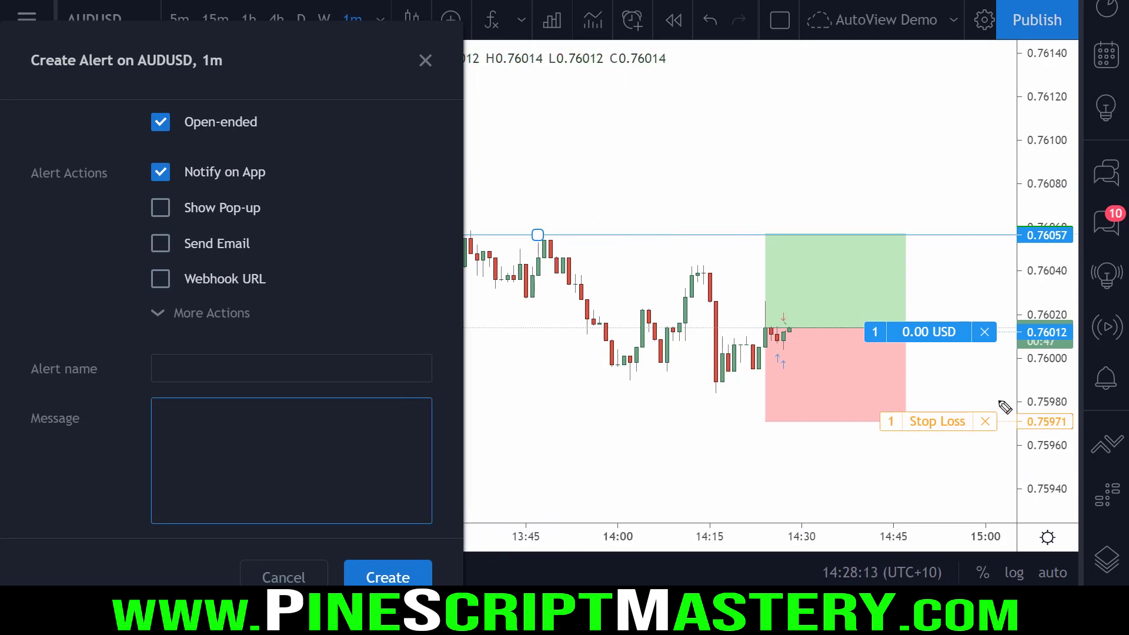
mouse_move(999, 403)
mouse_down()
mouse_move(967, 381)
mouse_move(910, 383)
mouse_up()
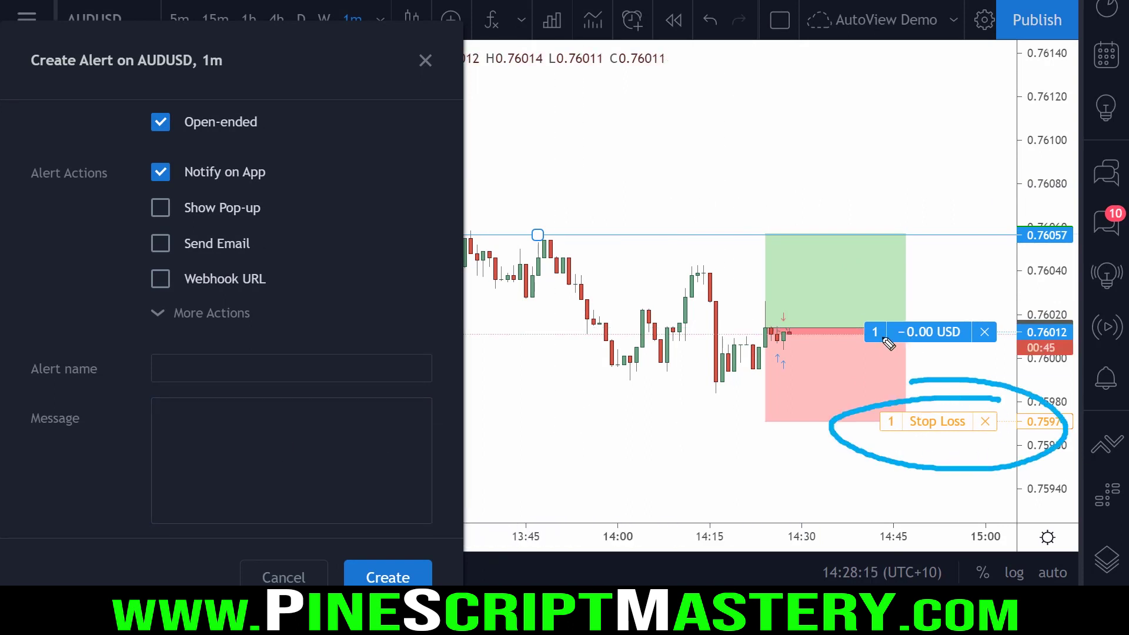
click(169, 459)
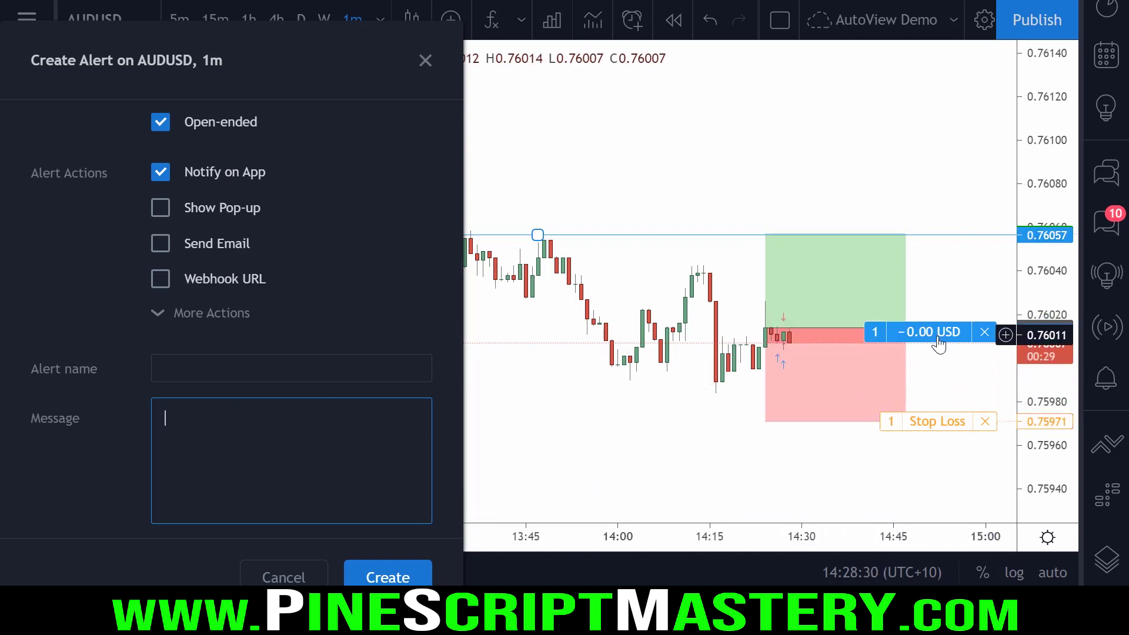
key(ctrl+shift+3)
mouse_move(1006, 393)
mouse_down()
mouse_move(1020, 388)
mouse_move(950, 378)
mouse_up()
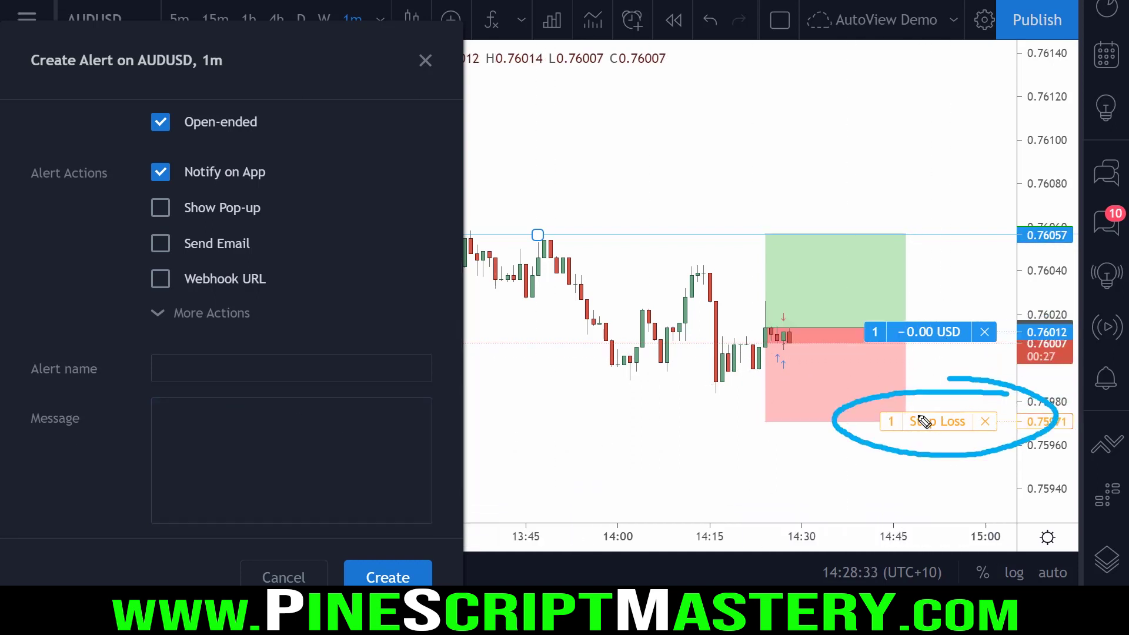
drag(865, 431, 1002, 431)
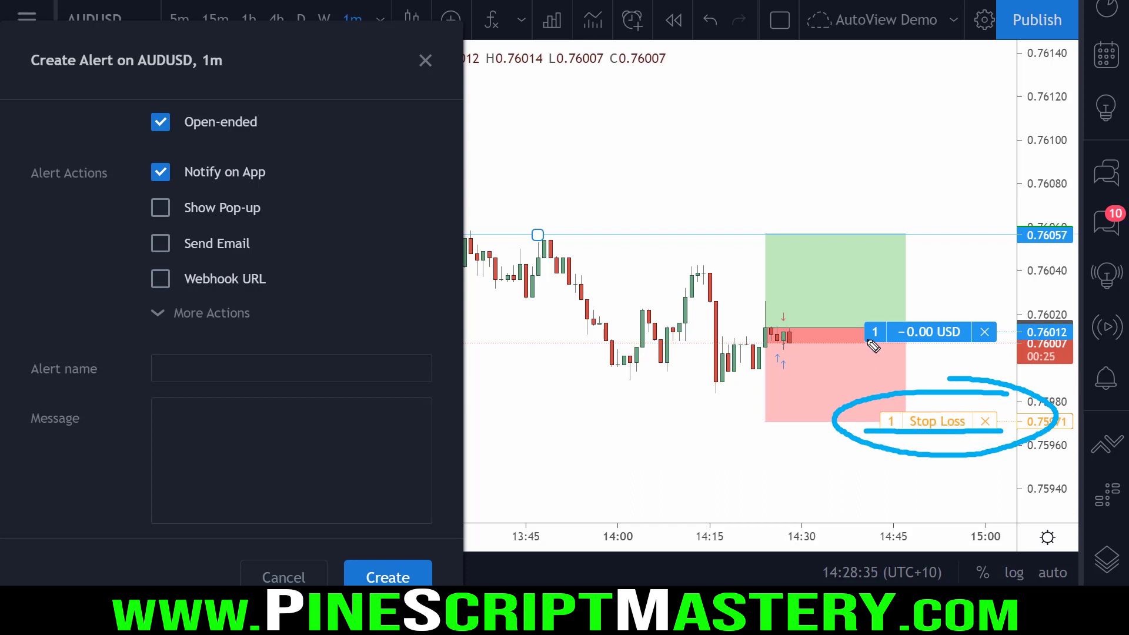
mouse_move(856, 322)
mouse_down()
mouse_move(1065, 323)
mouse_move(838, 325)
mouse_up()
key(Escape)
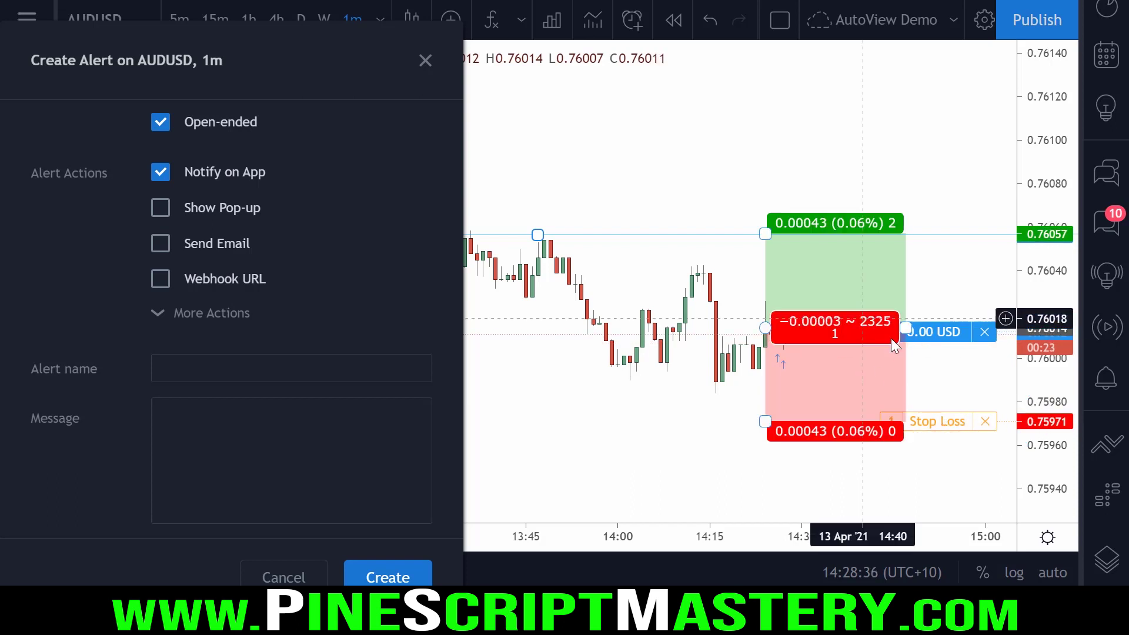
Write the alert message "e=oandapractice s=aud/usd c=order", copy the whole text and cancel the alert
click(229, 412)
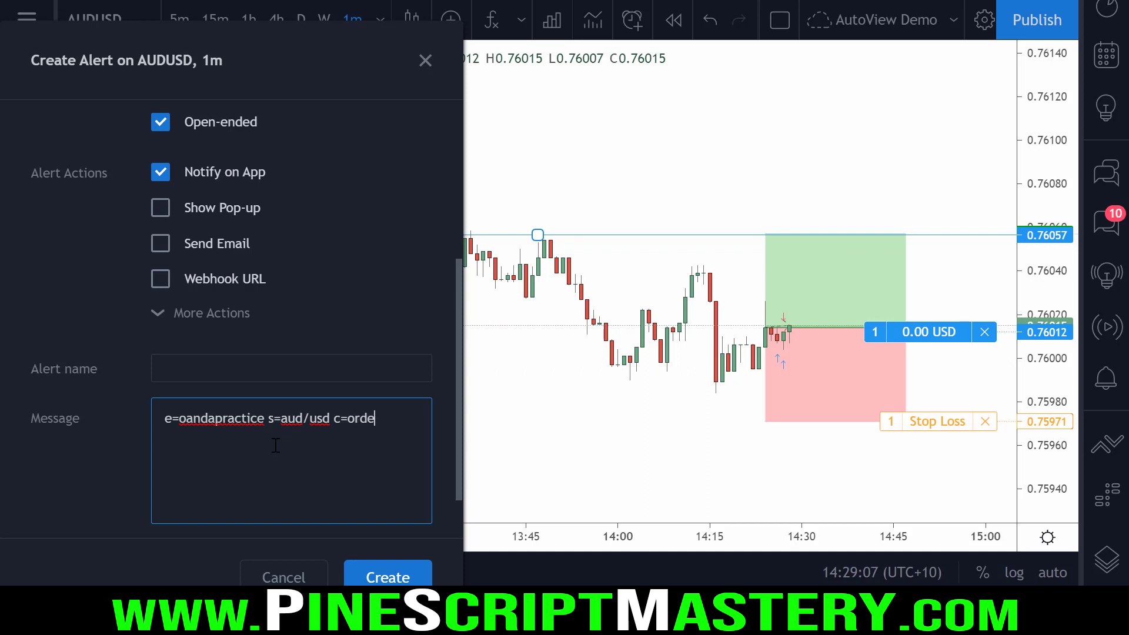
drag(336, 421, 391, 420)
click(392, 420)
drag(336, 420, 390, 419)
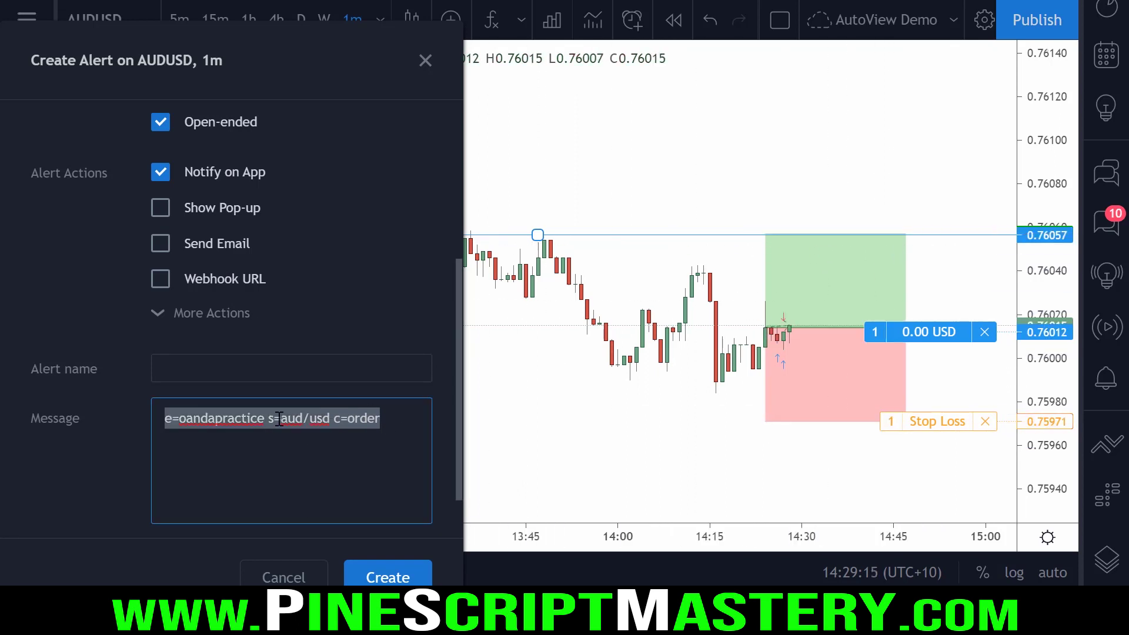
click(288, 578)
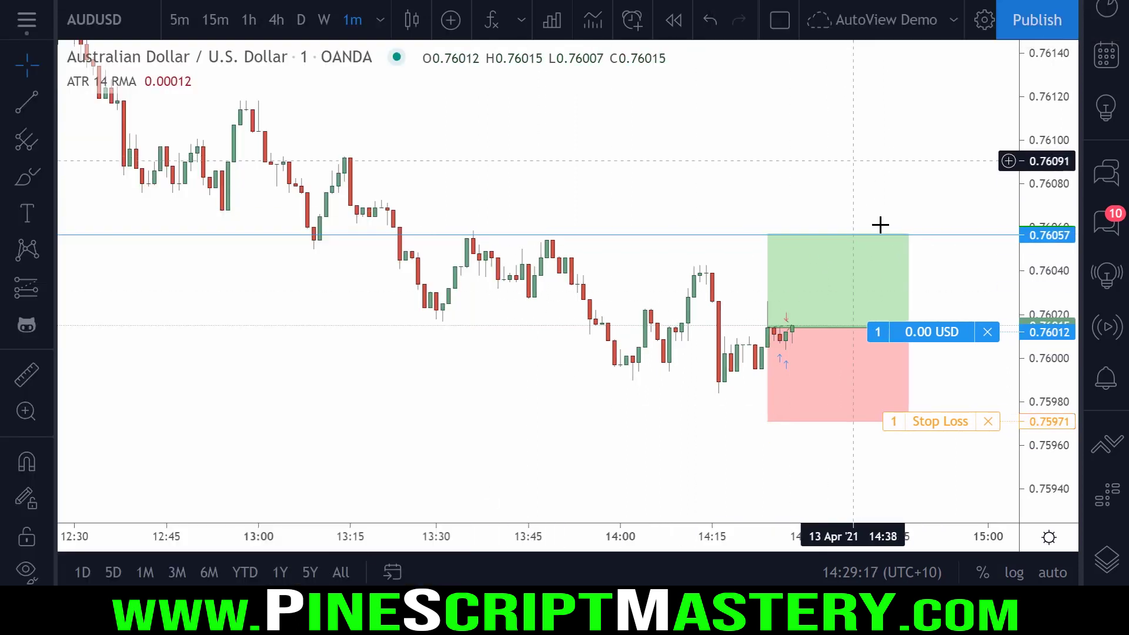
Add a take profit at 0.7612 to the open AUD/USD position, apply the modification and close the order panel
click(874, 332)
scroll(519, 177, down, 2)
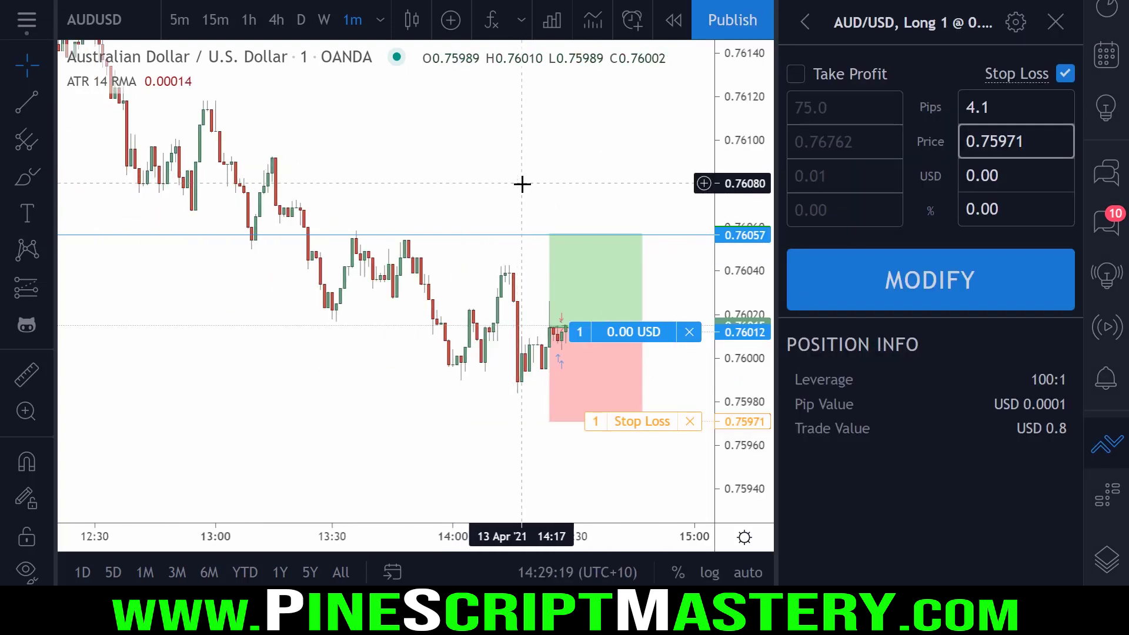
drag(168, 109, 566, 113)
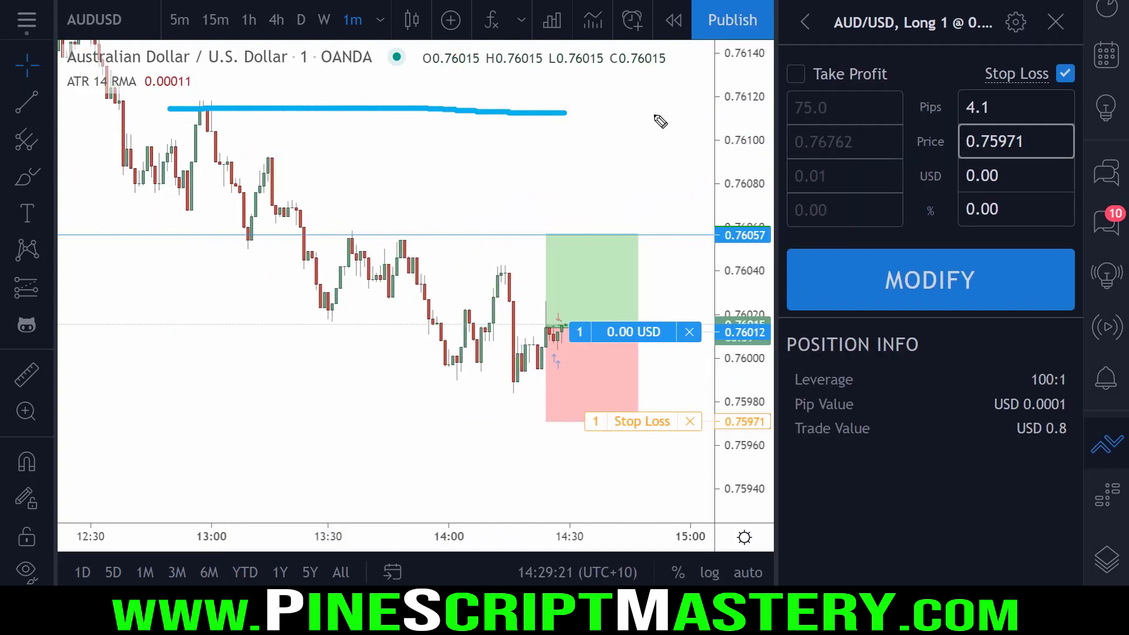
key(Escape)
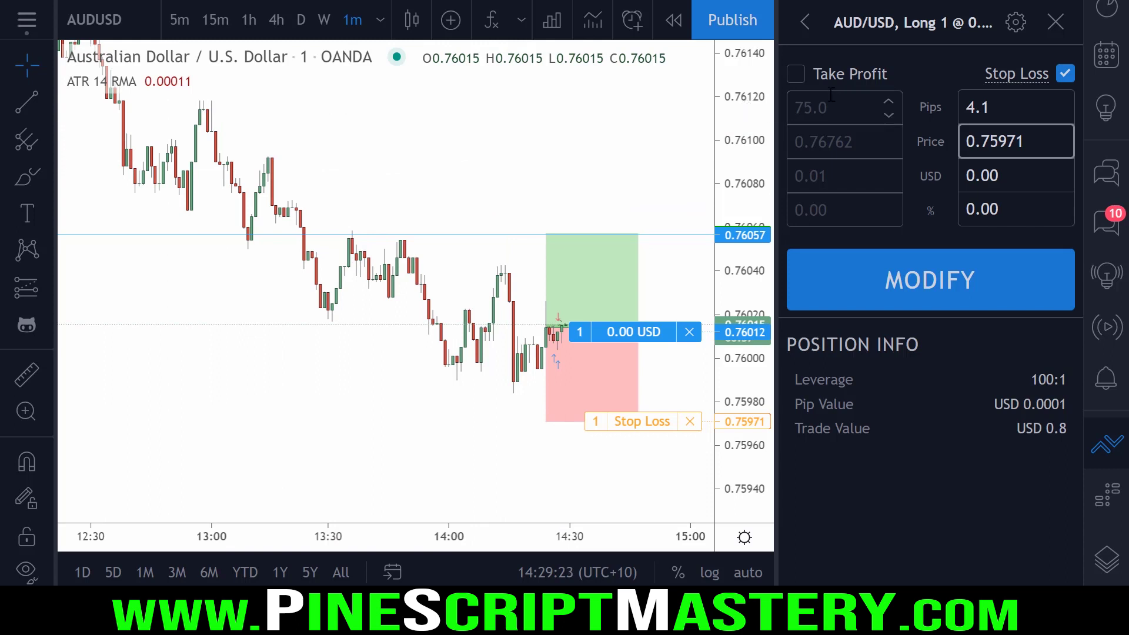
text(2)
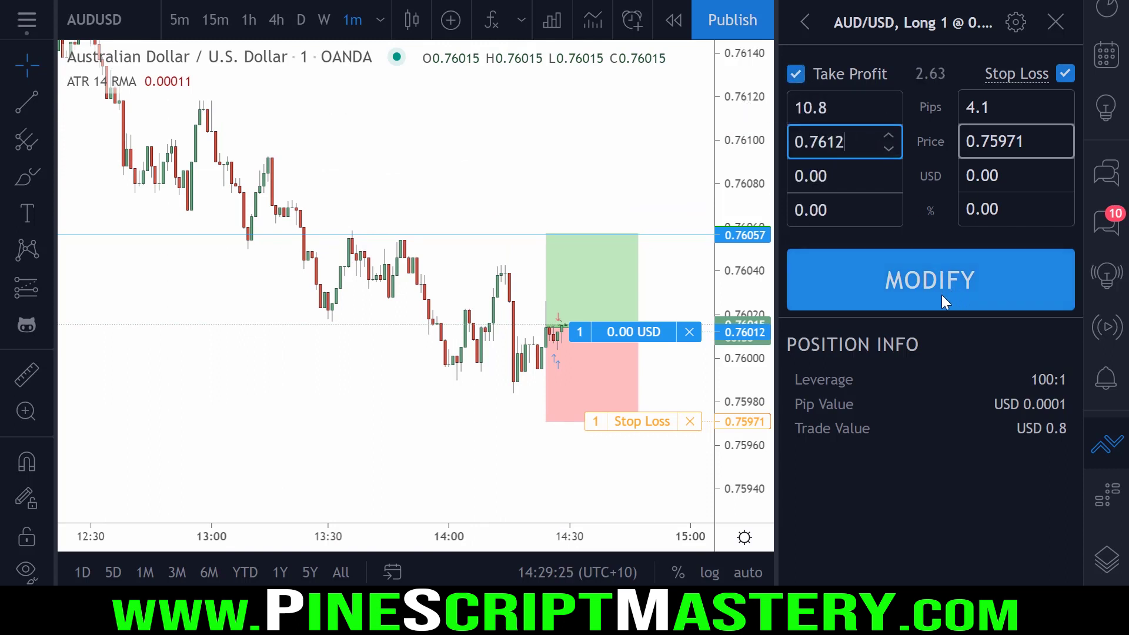
click(900, 289)
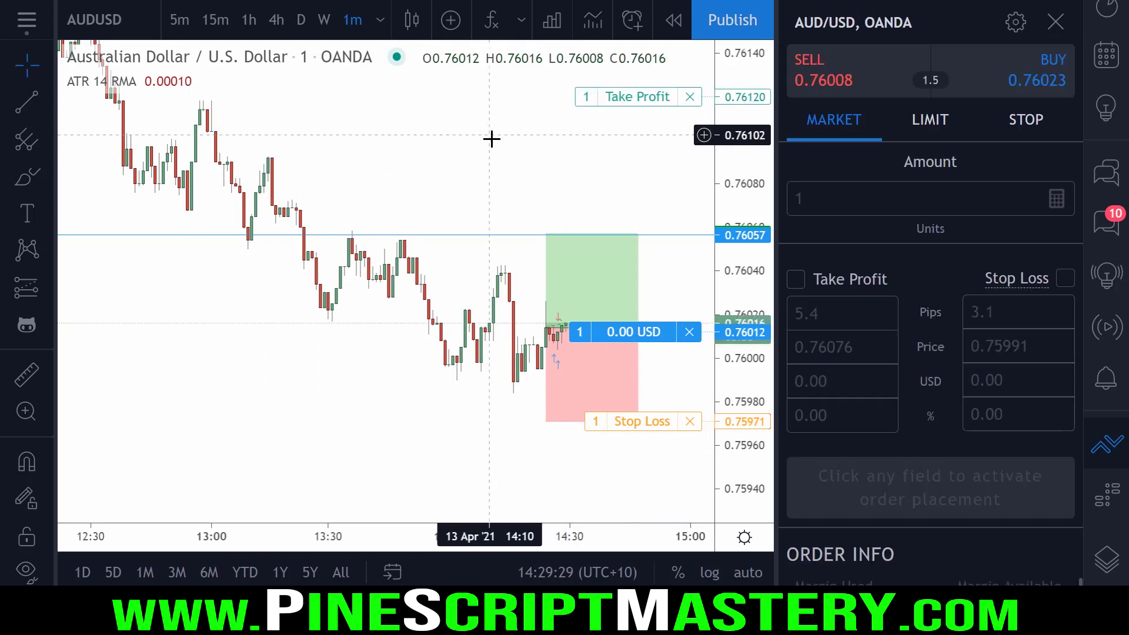
click(1065, 24)
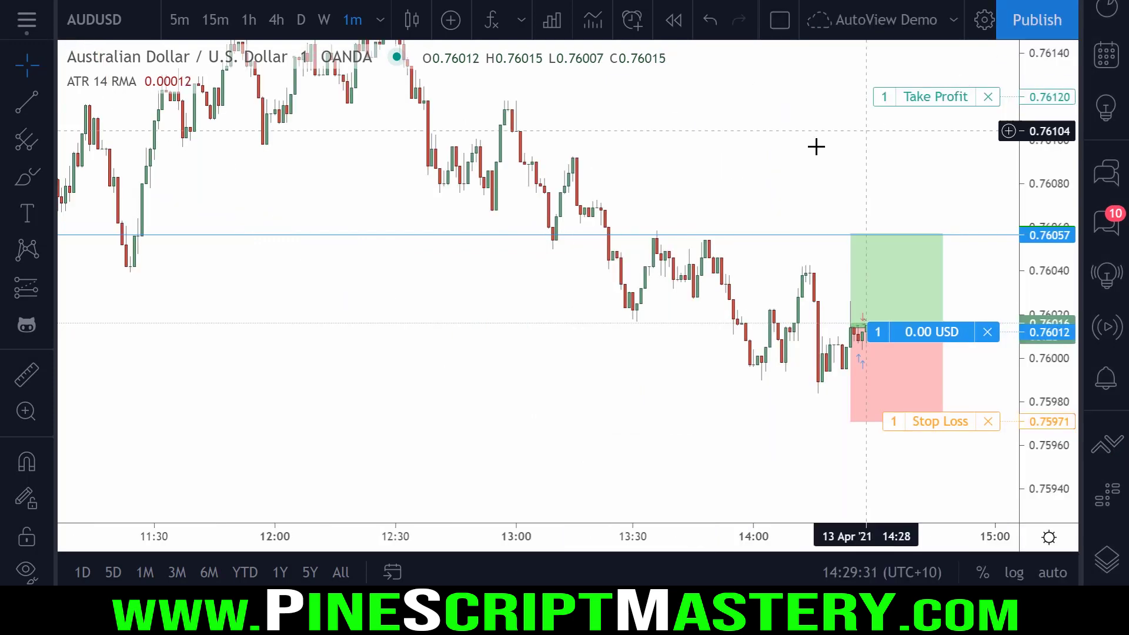
Start a new AUDUSD alert at 0.76070 with the condition Less Than and move the dialog off the position
right_click(736, 205)
click(794, 213)
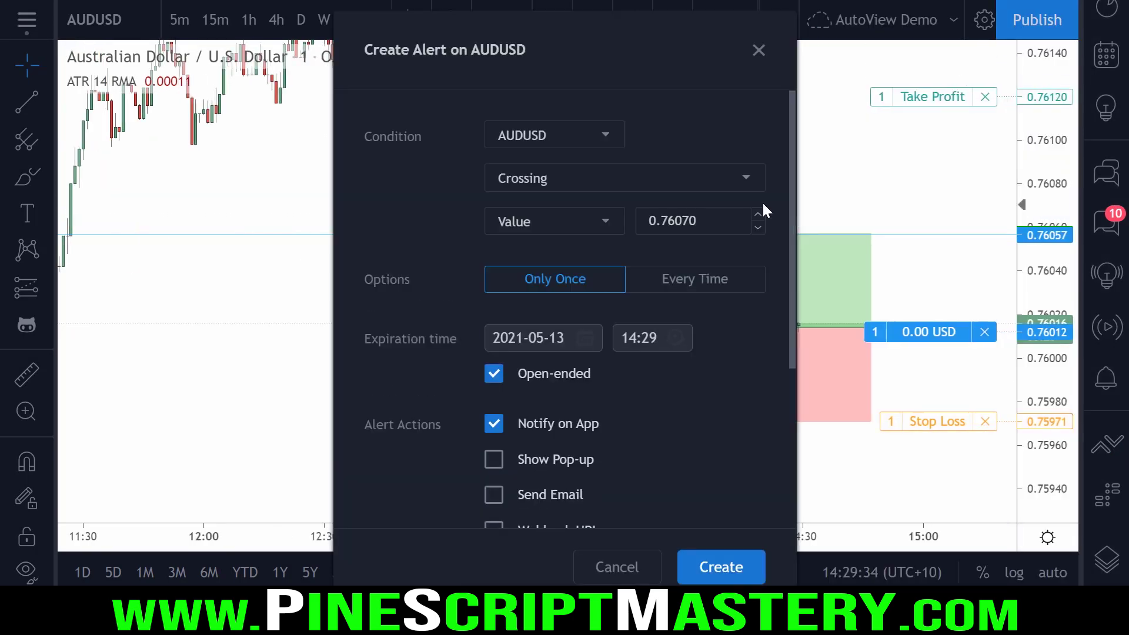
click(575, 182)
click(570, 270)
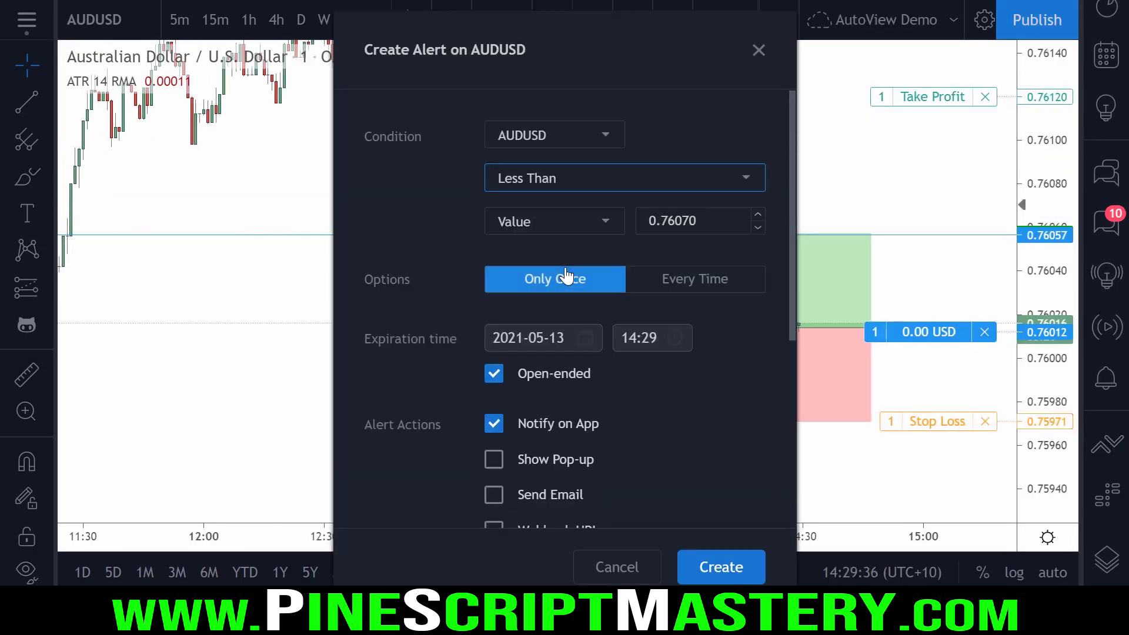
drag(655, 41, 277, 100)
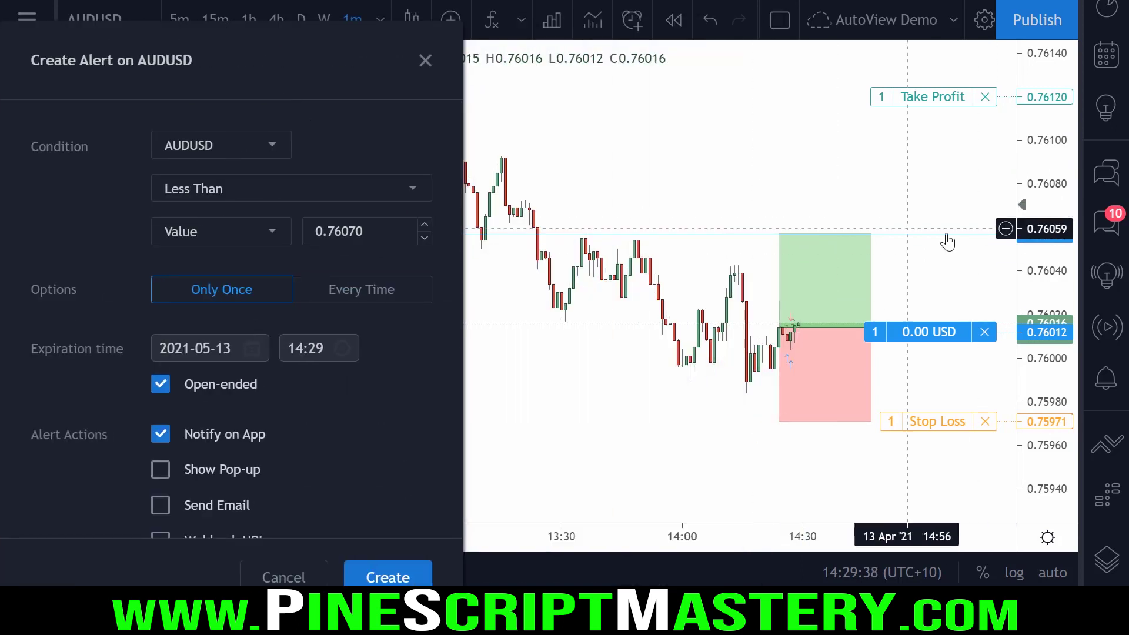
Replace the alert message with the copied "e=oandapractice s=aud/usd c=order", turn off Notify on App and create the alert
scroll(382, 355, down, 3)
triple_click(349, 464)
text(e=oandapractice s=aud/usd c=order)
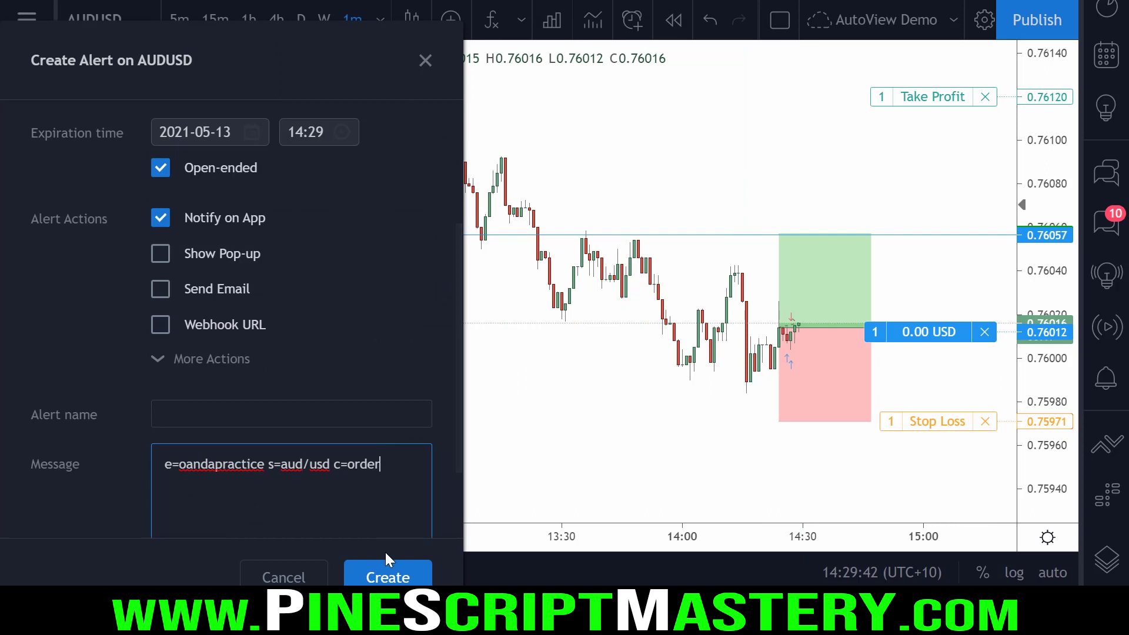
click(158, 223)
scroll(157, 222, down, 1)
drag(381, 392, 165, 393)
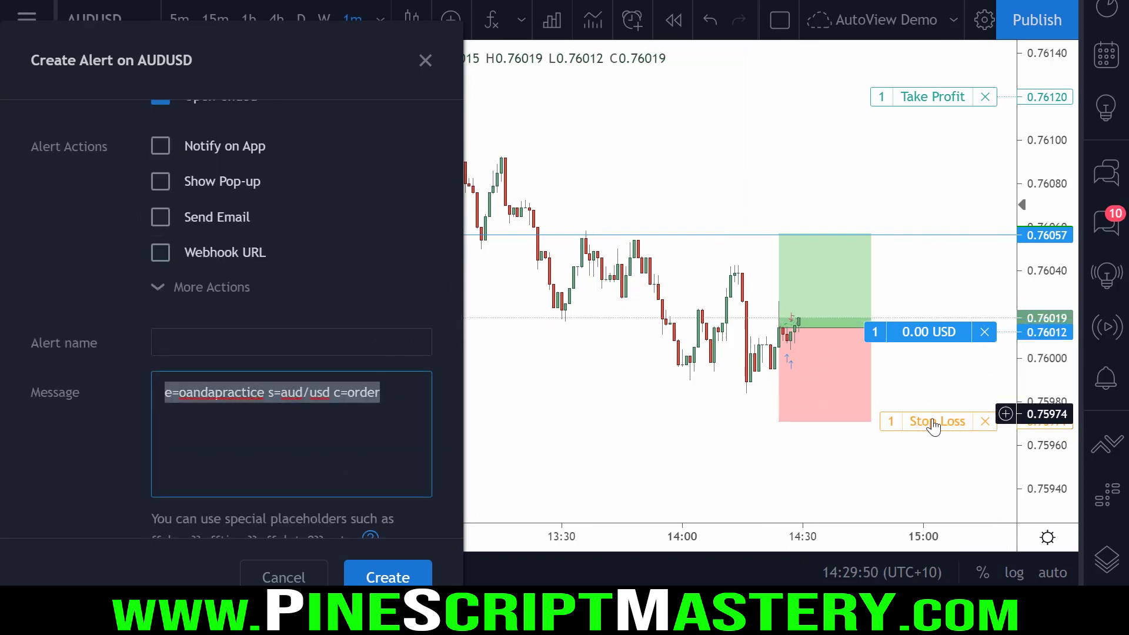
click(383, 579)
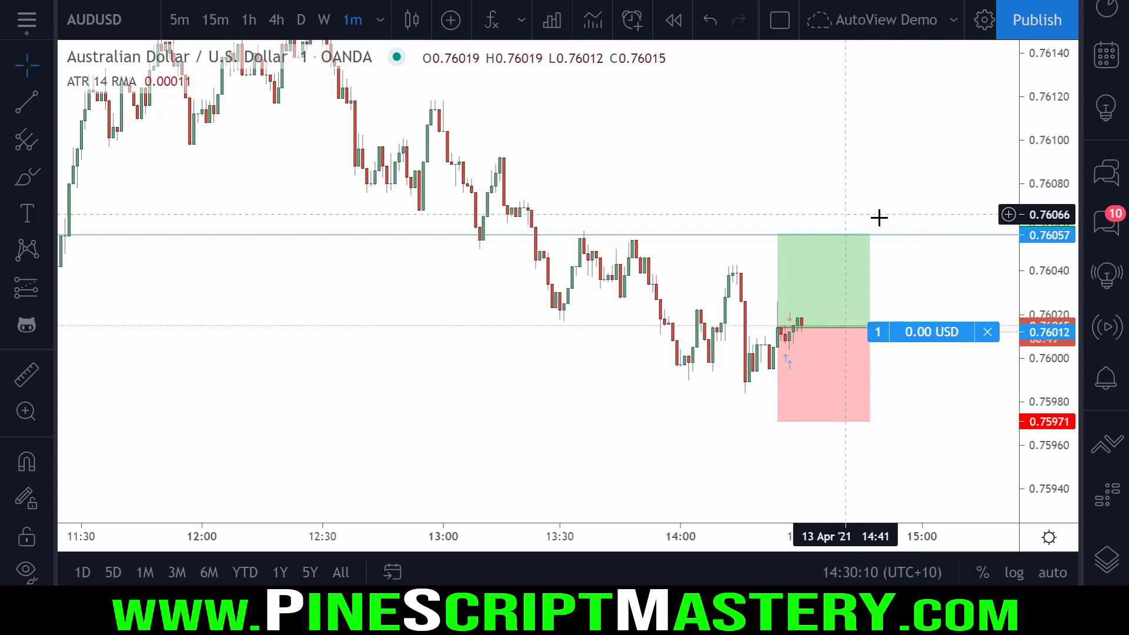
Start another AUDUSD alert crossing 0.76079 and select its entire default message
right_click(685, 187)
click(738, 217)
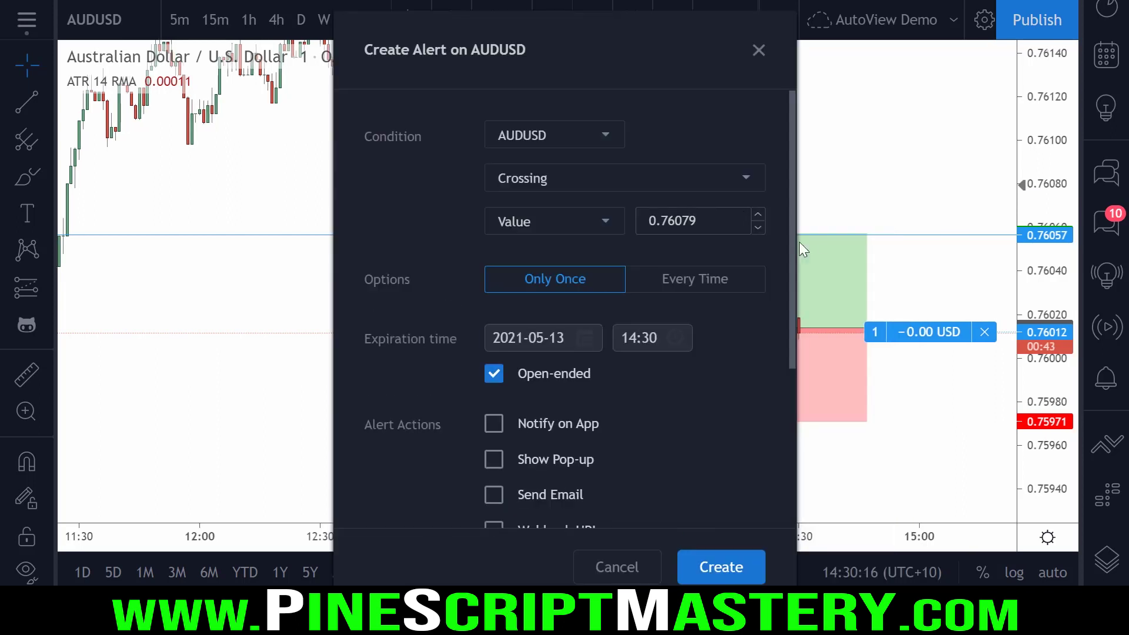
scroll(659, 389, down, 5)
click(700, 351)
key(ctrl+a)
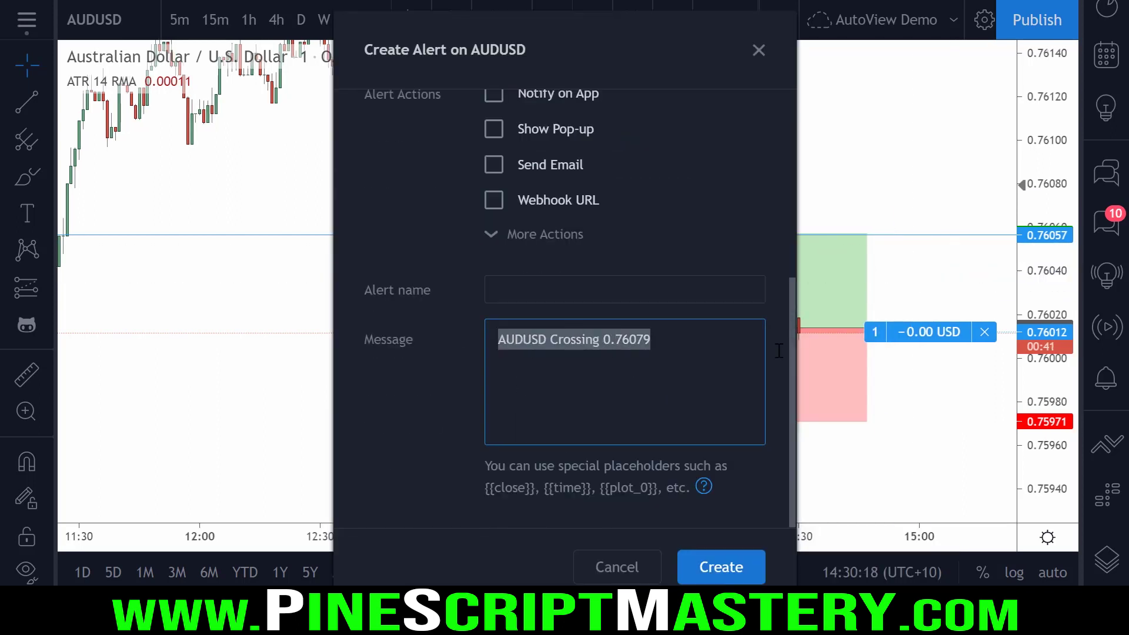
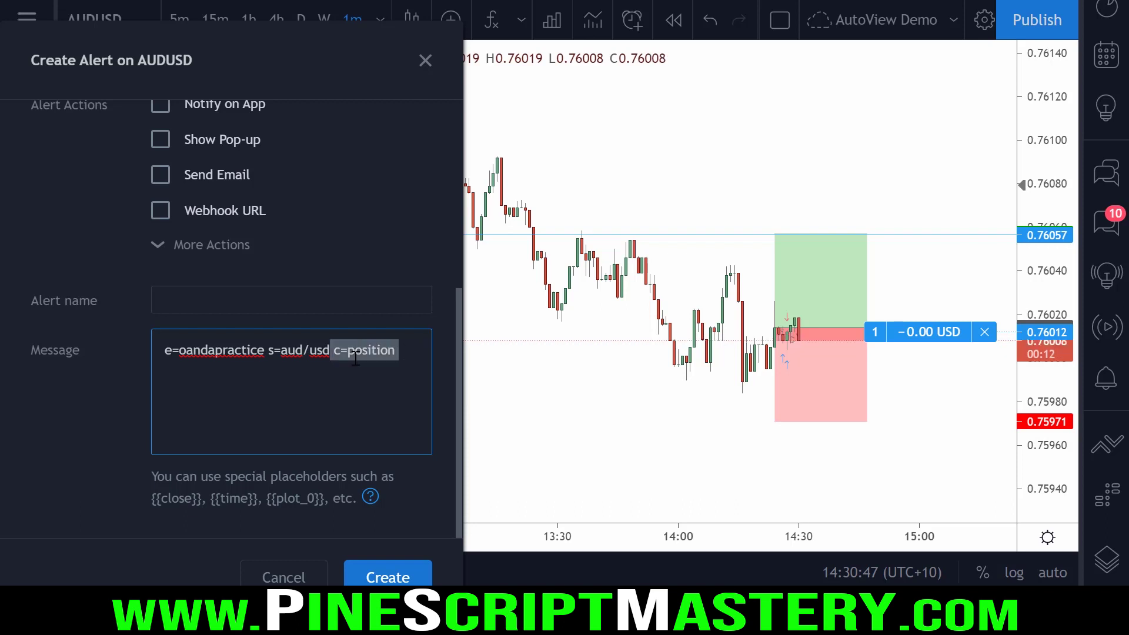
Complete the alert message as "e=oandapractice s=aud/usd c=position b=long fsl=0.75971 ftp=0.76092" and create the alert
click(400, 353)
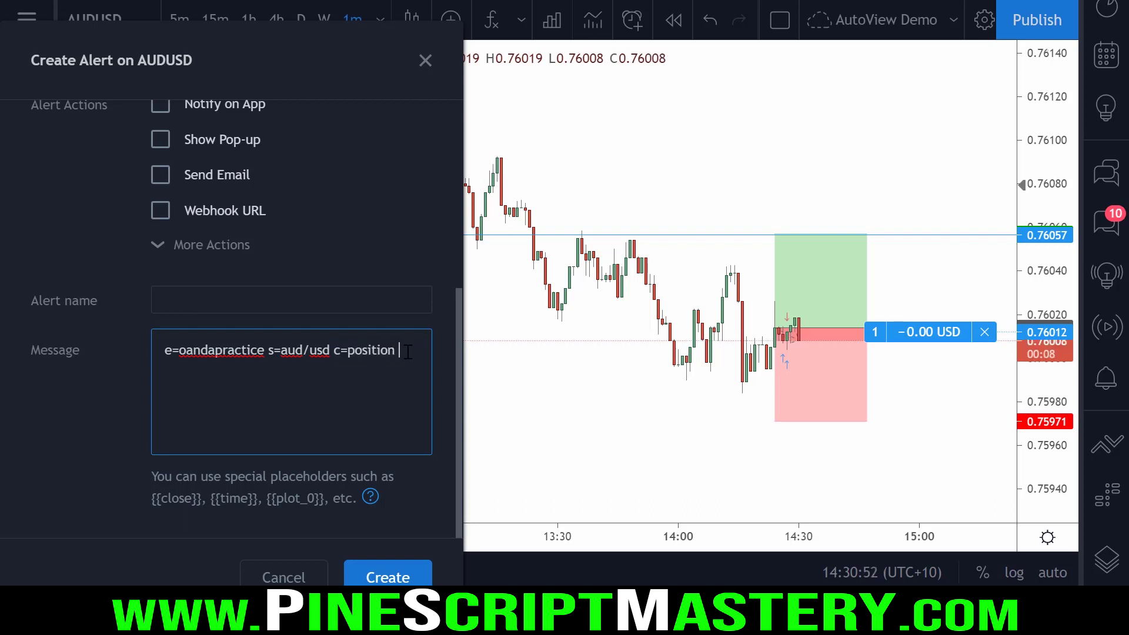
text(b=long fsl=0.75971 ftp=0.76092)
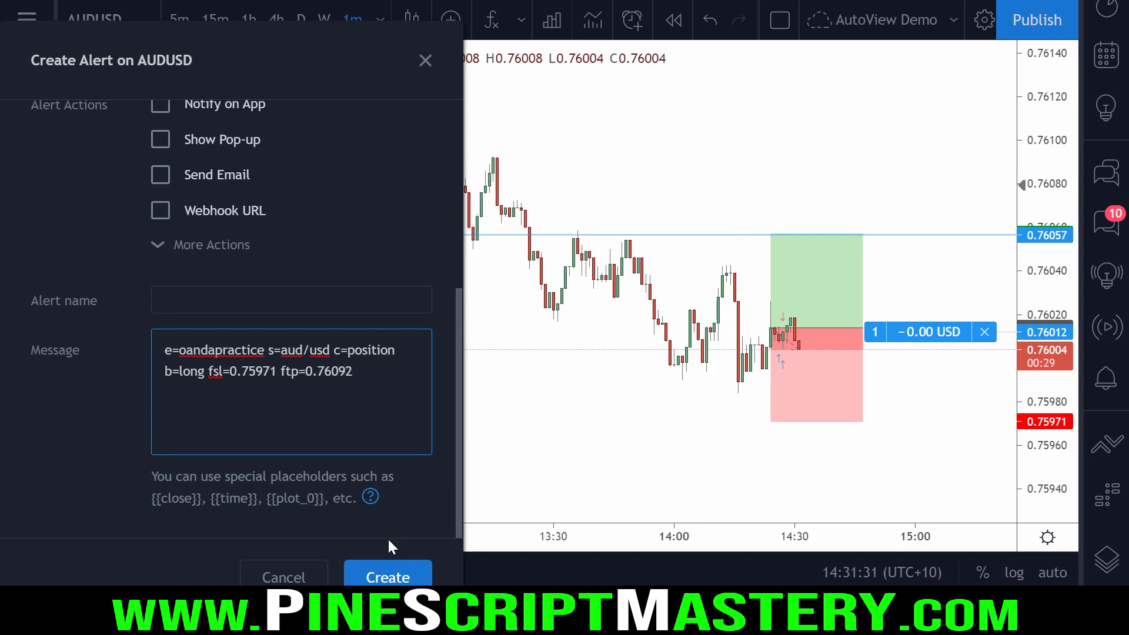
triple_click(344, 377)
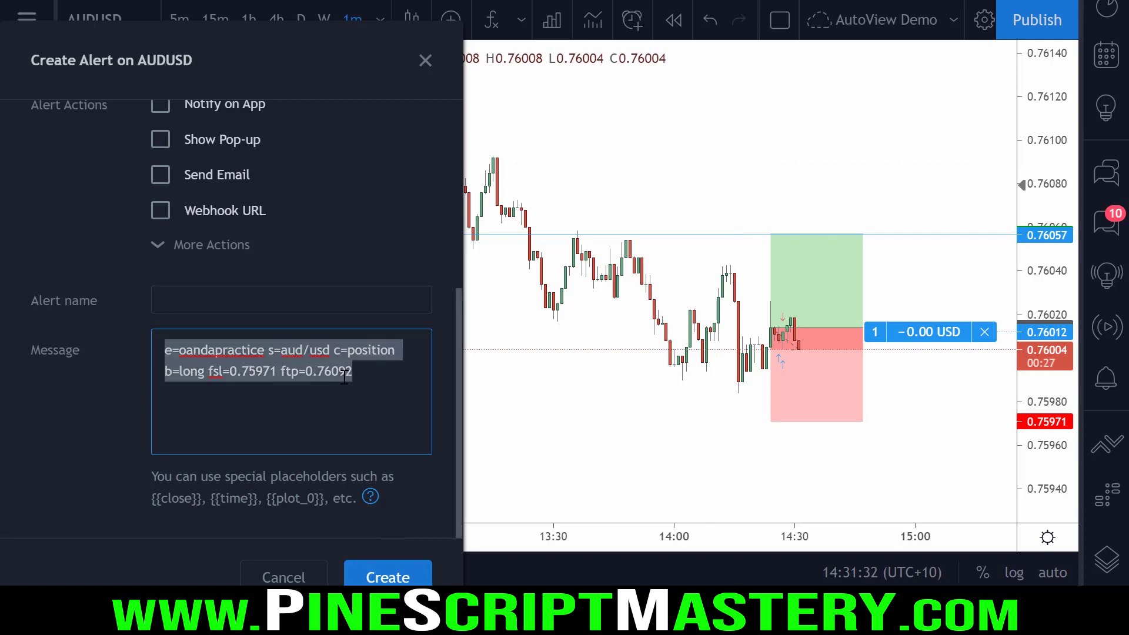
click(368, 368)
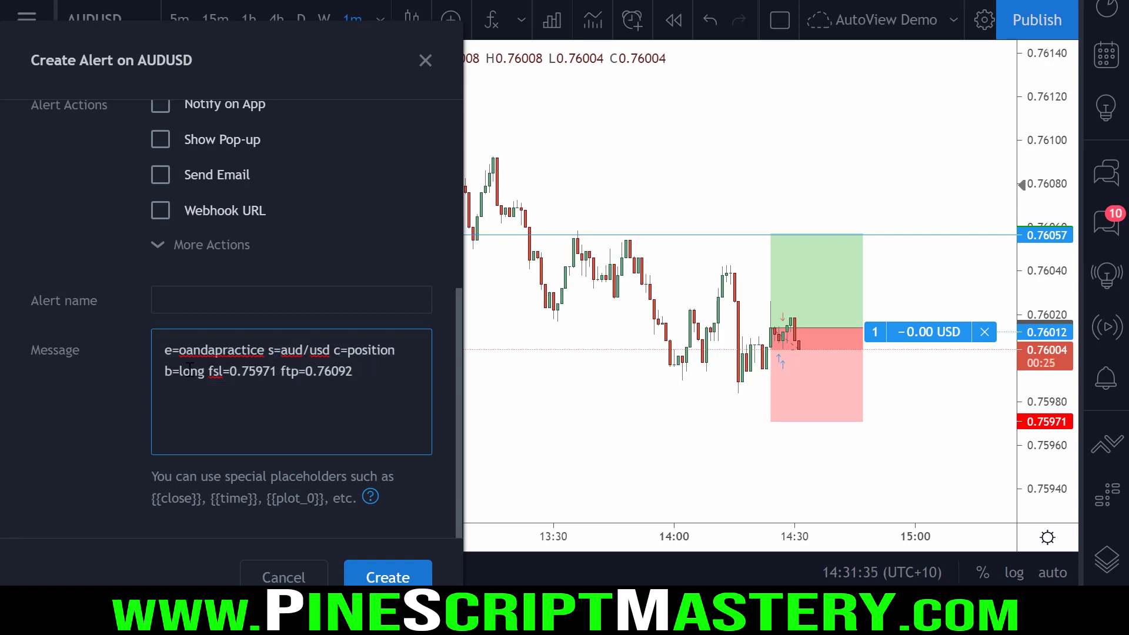
click(388, 577)
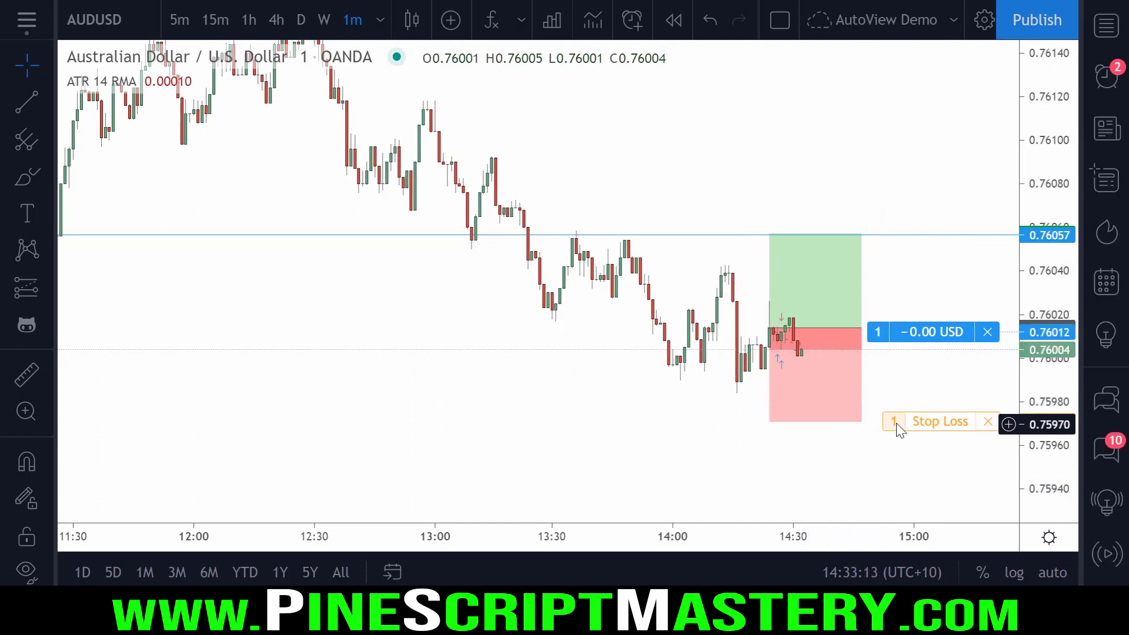
Check the open AUD/USD position's stop loss and take profit settings, close them and glance at the alerts list
click(875, 329)
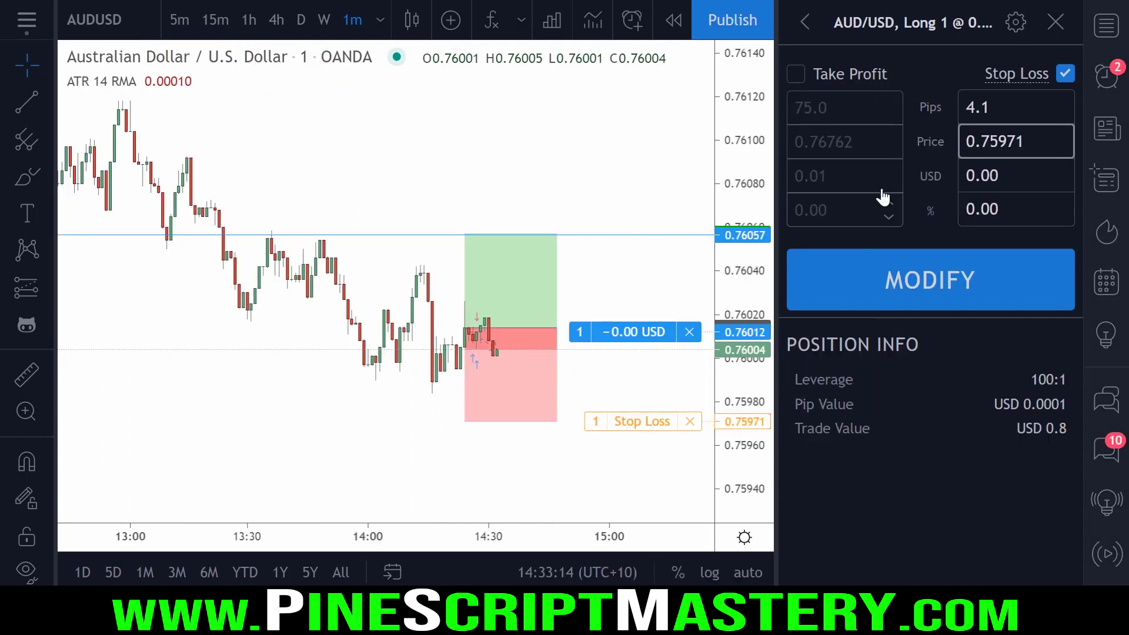
click(1056, 23)
click(1106, 76)
click(1106, 76)
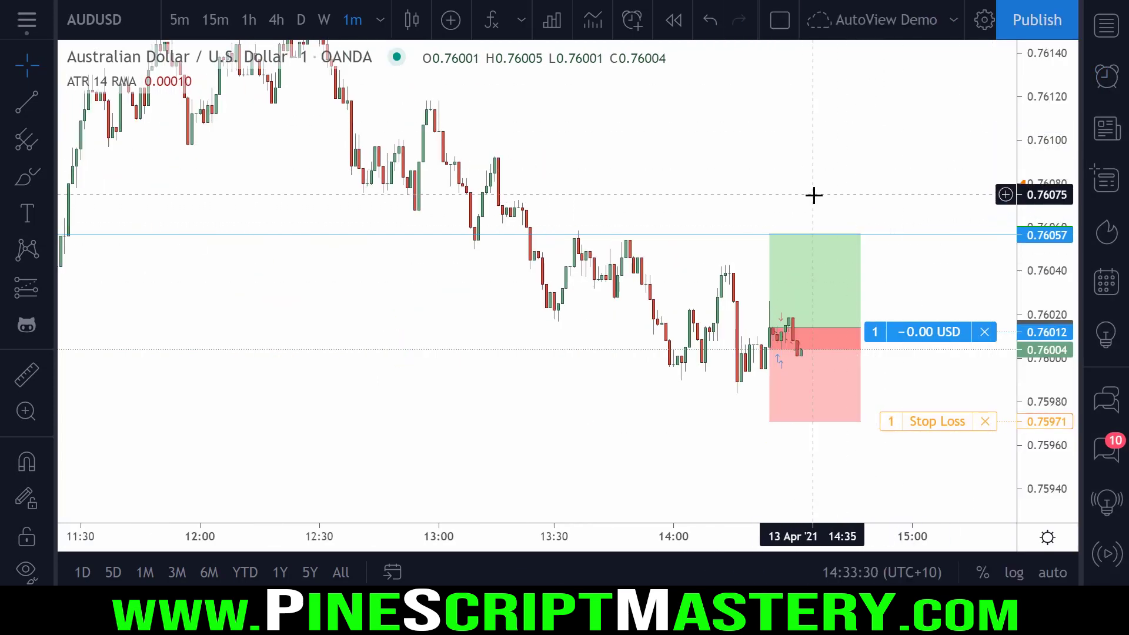
Leave full-screen mode and open a new browser tab
key(F11)
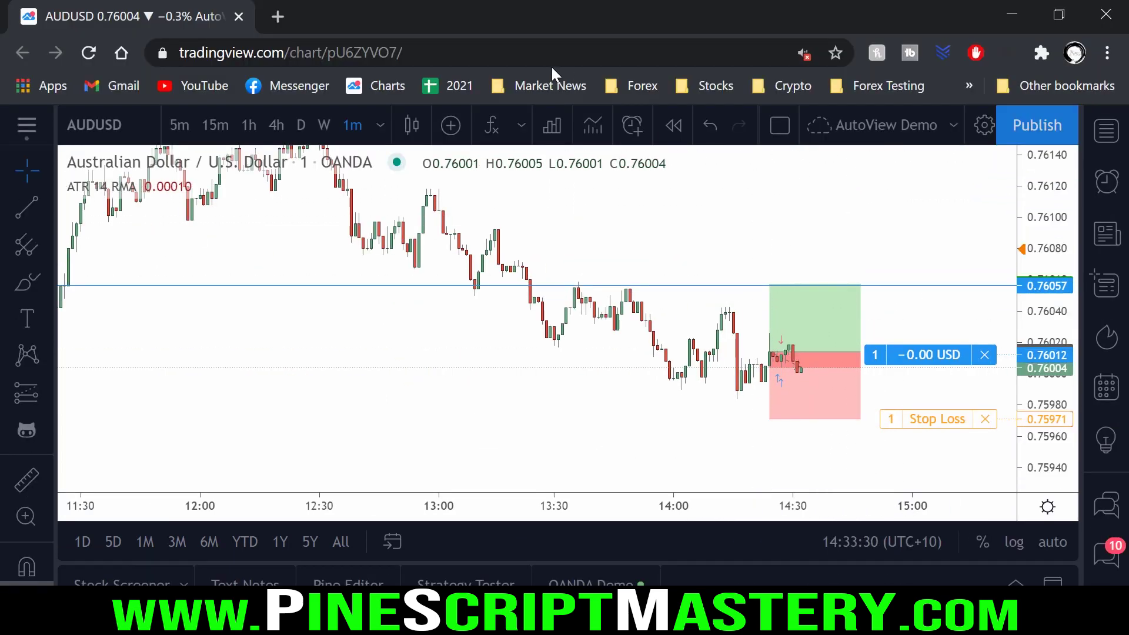
click(277, 16)
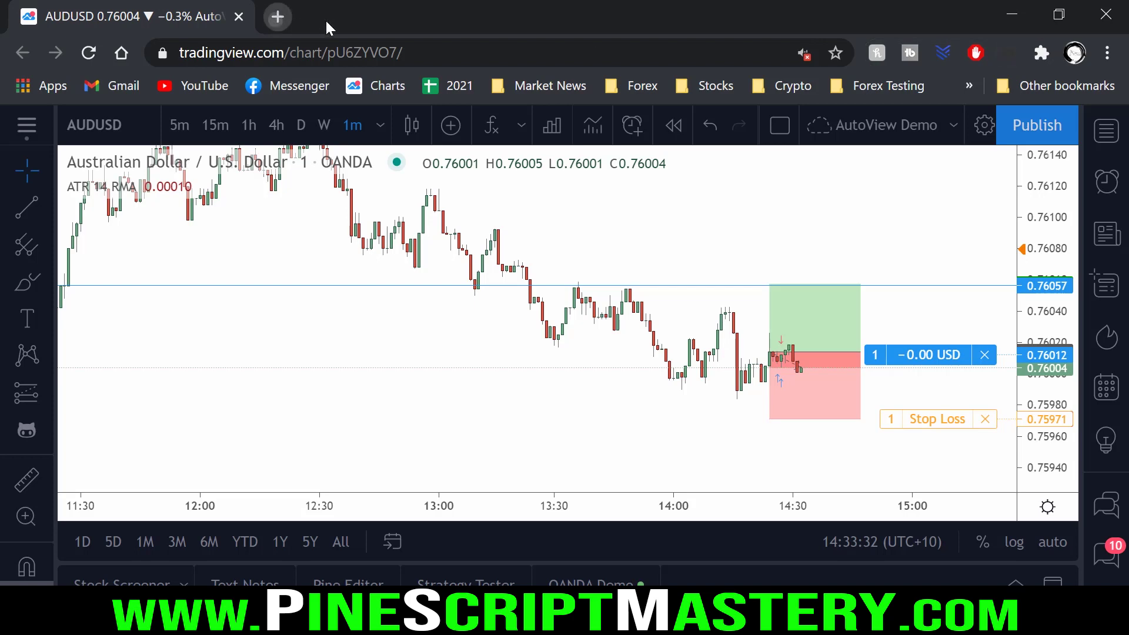
click(1009, 52)
click(785, 566)
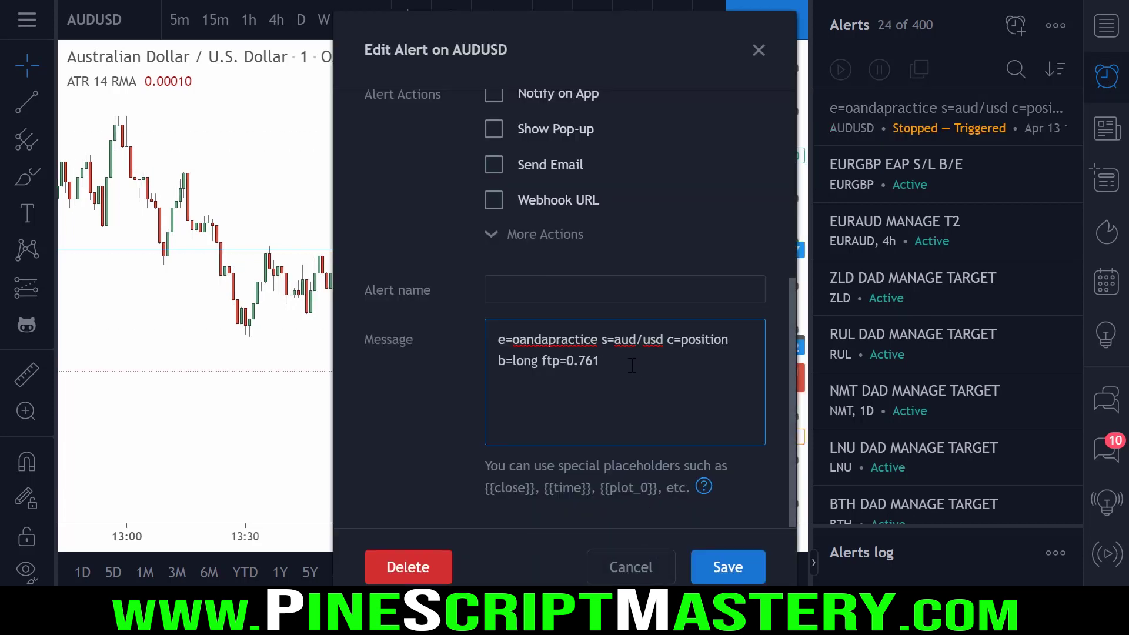
Duplicate the command "e=oandapractice s=aud/usd c=position b=long ftp=0.761" on separate lines within the AUDUSD alert message
key(ctrl+a)
key(ctrl+c)
click(643, 364)
key(Return)
key(ctrl+v)
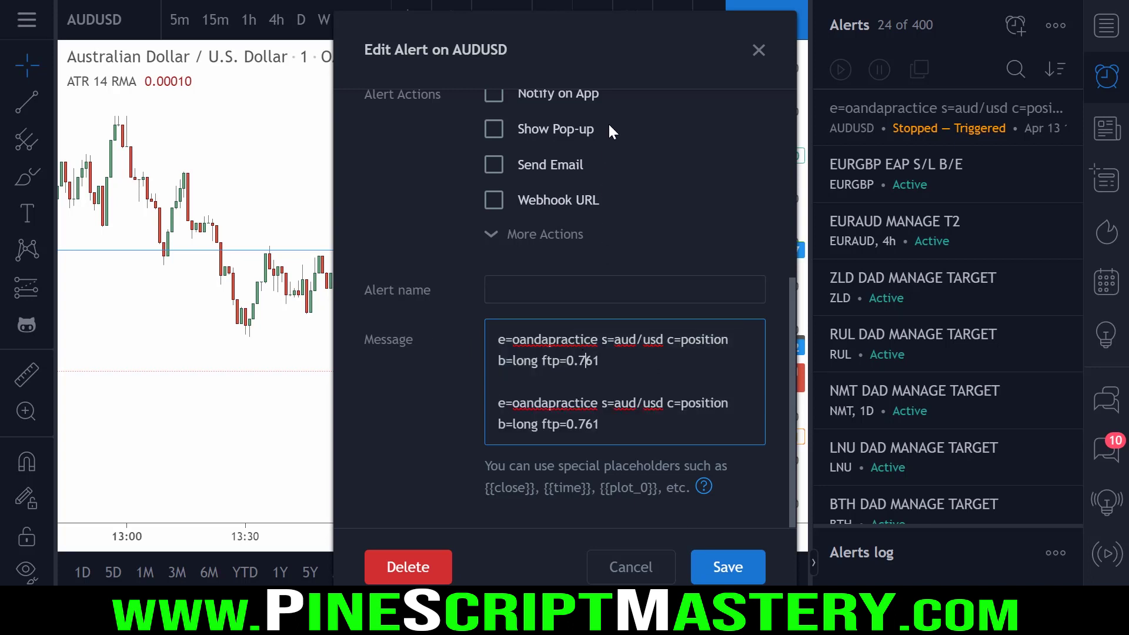
Turn the message's first command into a stop loss command ending in "fsl=0.75971" and save the alert
drag(580, 50, 246, 61)
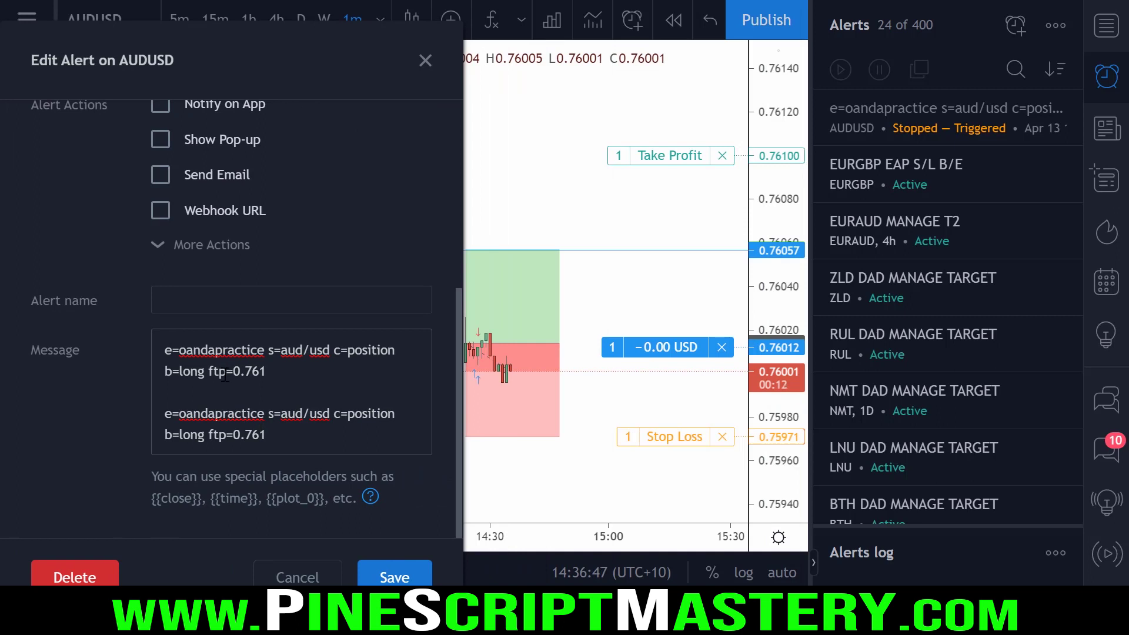
mouse_move(225, 376)
mouse_down()
mouse_move(212, 377)
mouse_move(246, 375)
mouse_up()
text(sl)
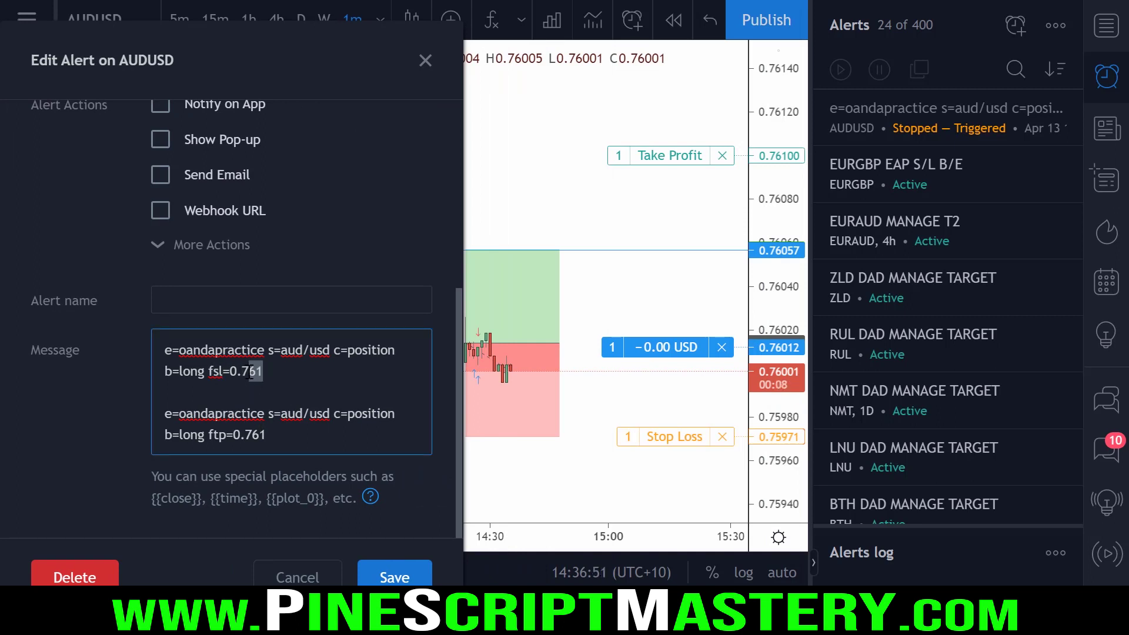
text(597)
key(ctrl+a)
click(394, 577)
Cancel the stop loss and take profit orders of the open AUD/USD position on the chart
click(722, 436)
click(713, 395)
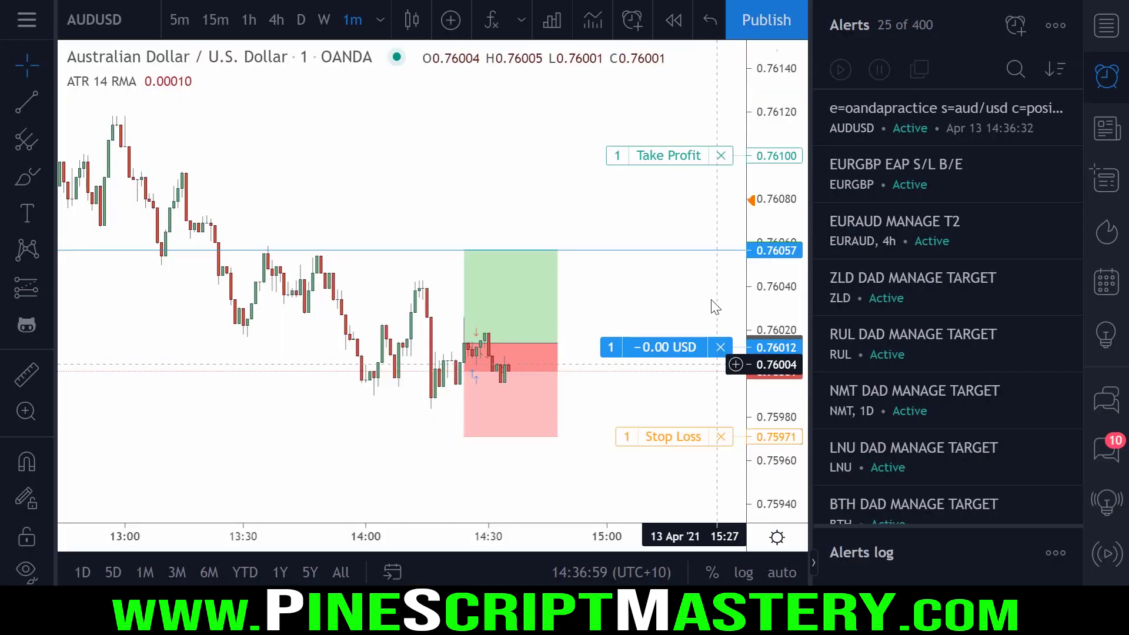
click(722, 155)
click(713, 395)
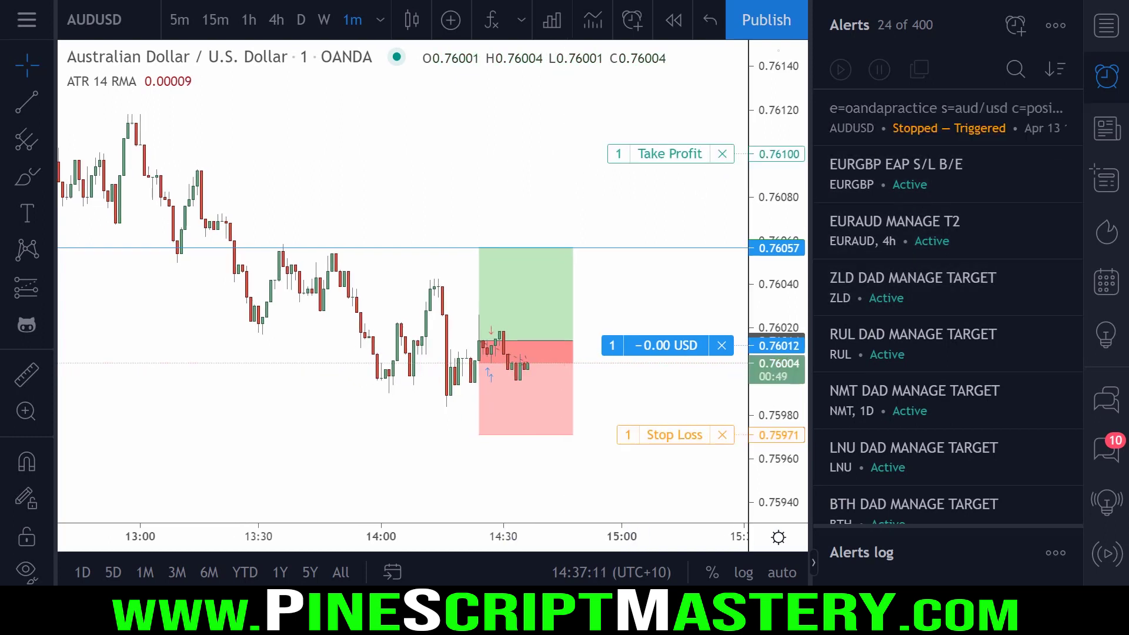
Reopen the triggered AUDUSD alert and insert "e=oandapractice s=aud/usd c=order" above the two position commands in its message
mouse_move(1042, 127)
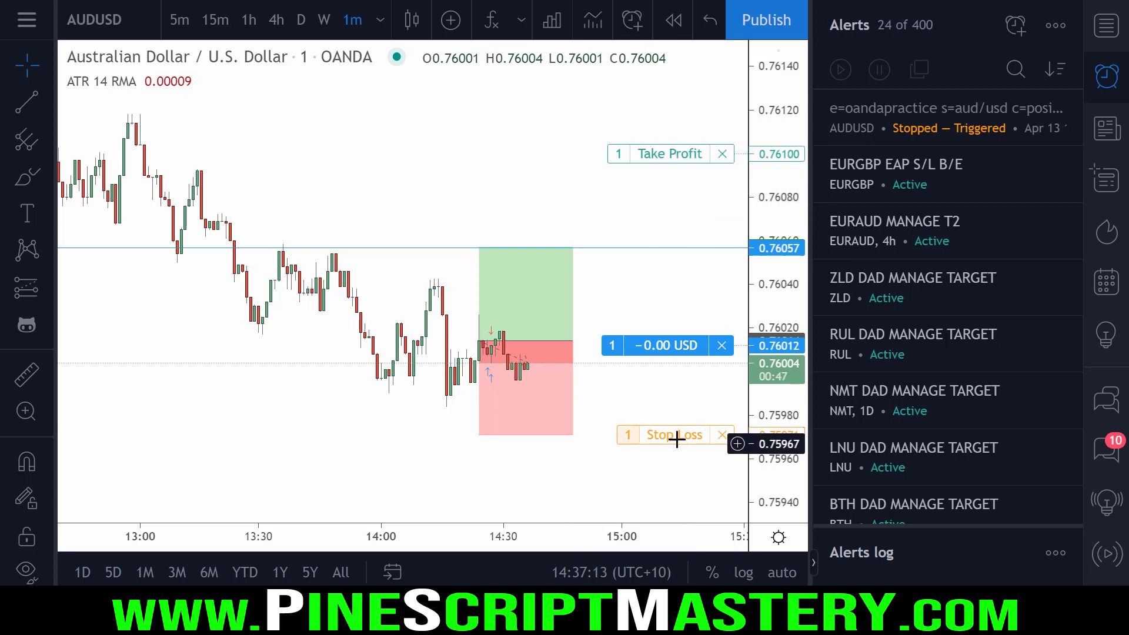
click(1038, 107)
scroll(478, 394, down, 5)
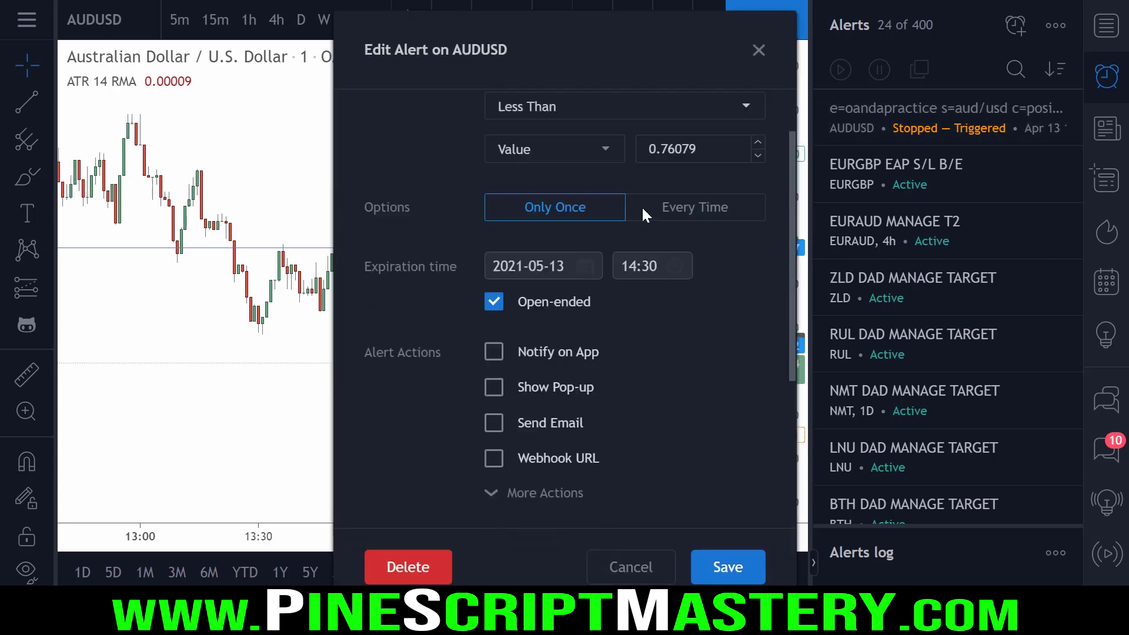
click(612, 361)
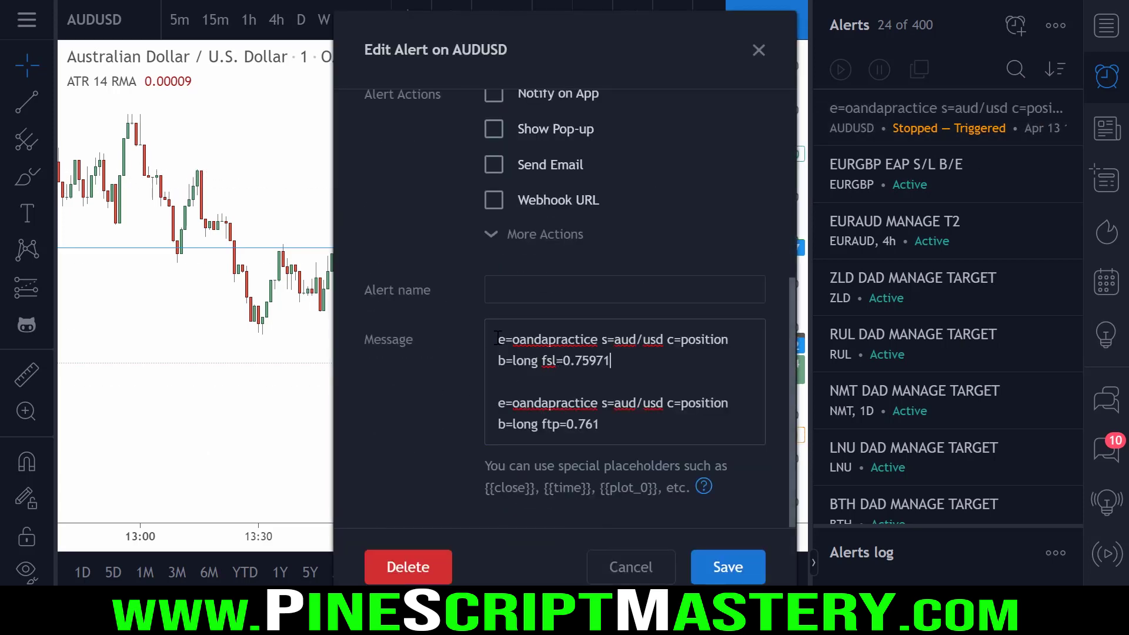
click(498, 338)
key(Return)
key(Return)
click(542, 336)
text(e=oandapractice s=aud/usd c=order)
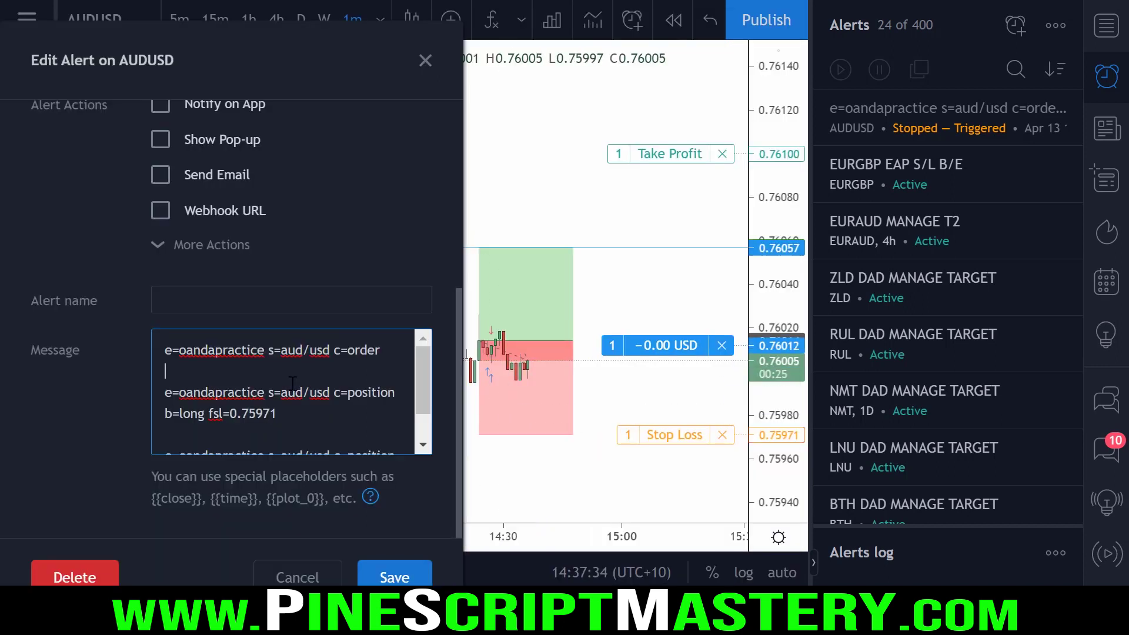
Review the order command and the stop loss and take profit commands in the alert message
drag(383, 353, 165, 352)
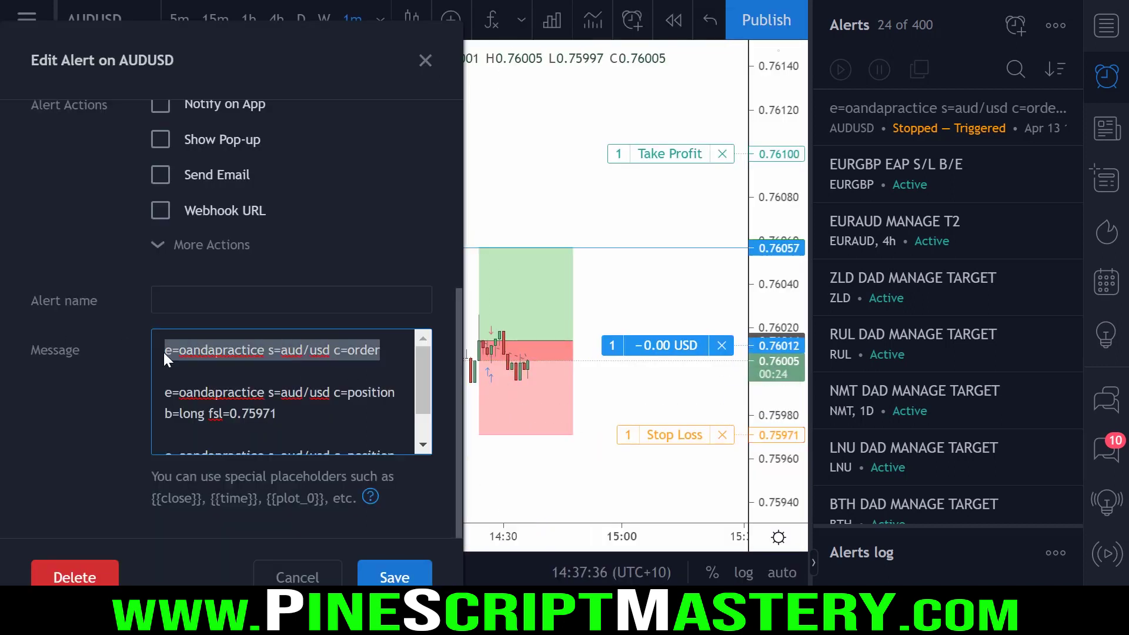
click(249, 373)
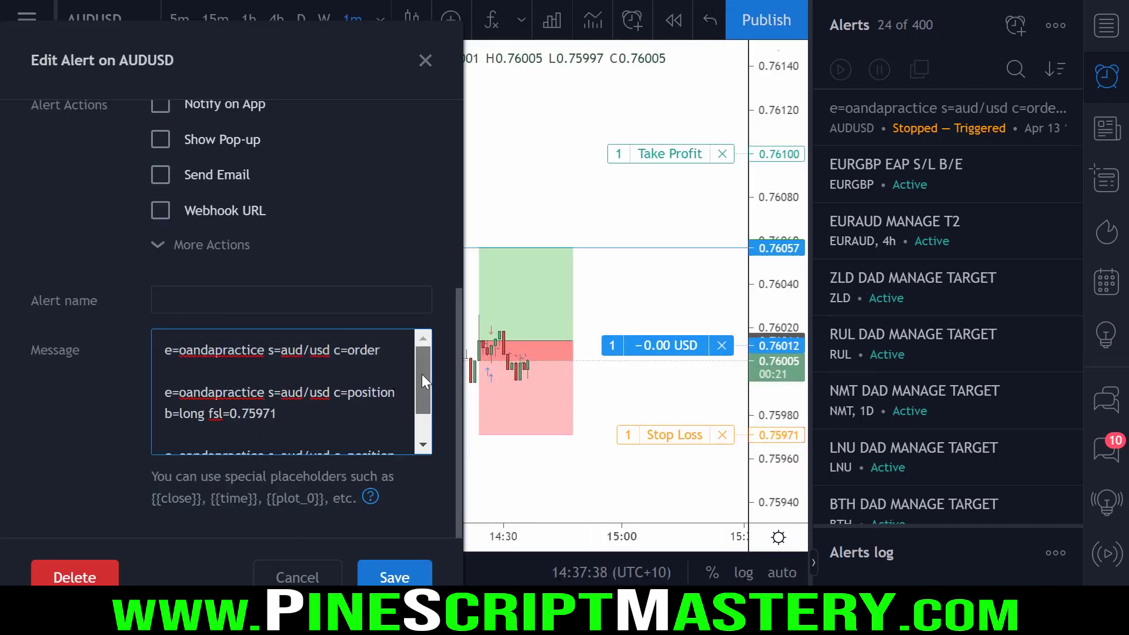
scroll(423, 376, down, 2)
scroll(420, 390, up, 2)
drag(422, 408, 421, 436)
drag(269, 435, 150, 386)
scroll(421, 380, down, 2)
scroll(208, 365, up, 2)
triple_click(379, 353)
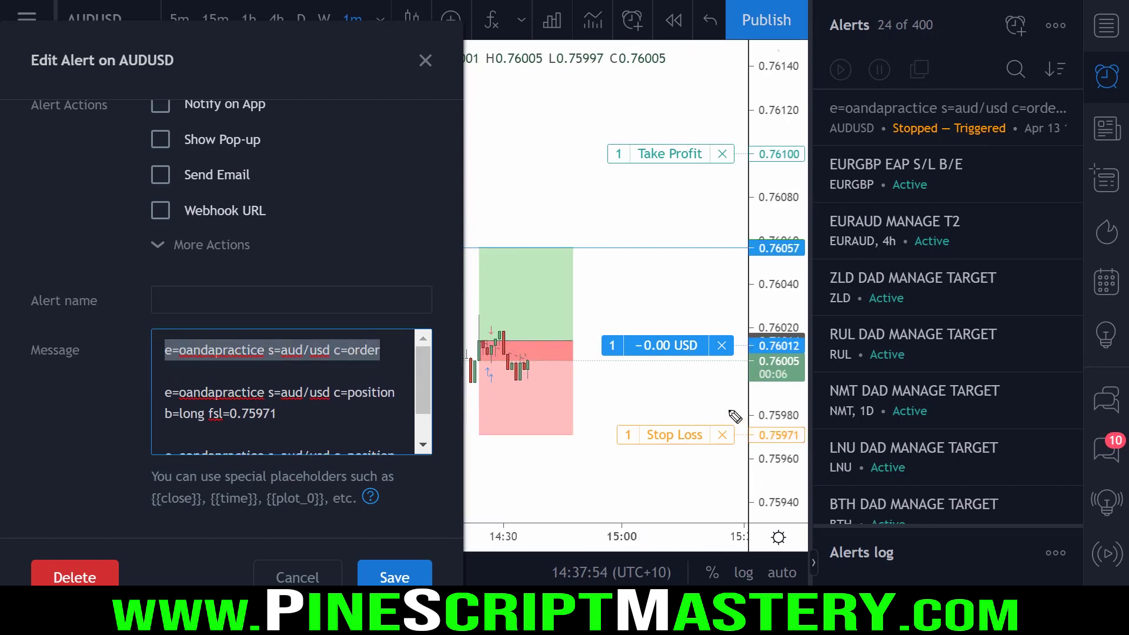
Compare the message's stop loss and take profit commands with the position, stop loss and take profit lines on the chart
drag(733, 416, 741, 411)
drag(738, 132, 739, 127)
key(Escape)
mouse_move(410, 390)
mouse_down()
mouse_move(320, 377)
mouse_move(238, 395)
mouse_move(252, 424)
mouse_up()
click(318, 402)
triple_click(315, 405)
mouse_move(560, 344)
mouse_down()
mouse_move(813, 345)
mouse_move(564, 349)
mouse_up()
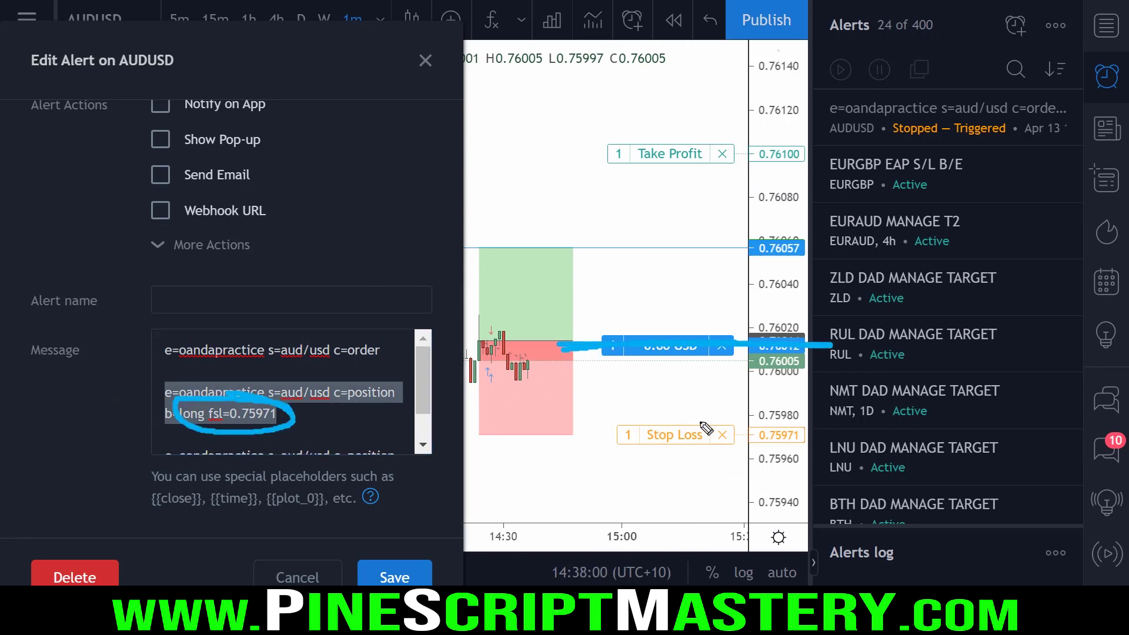
click(294, 406)
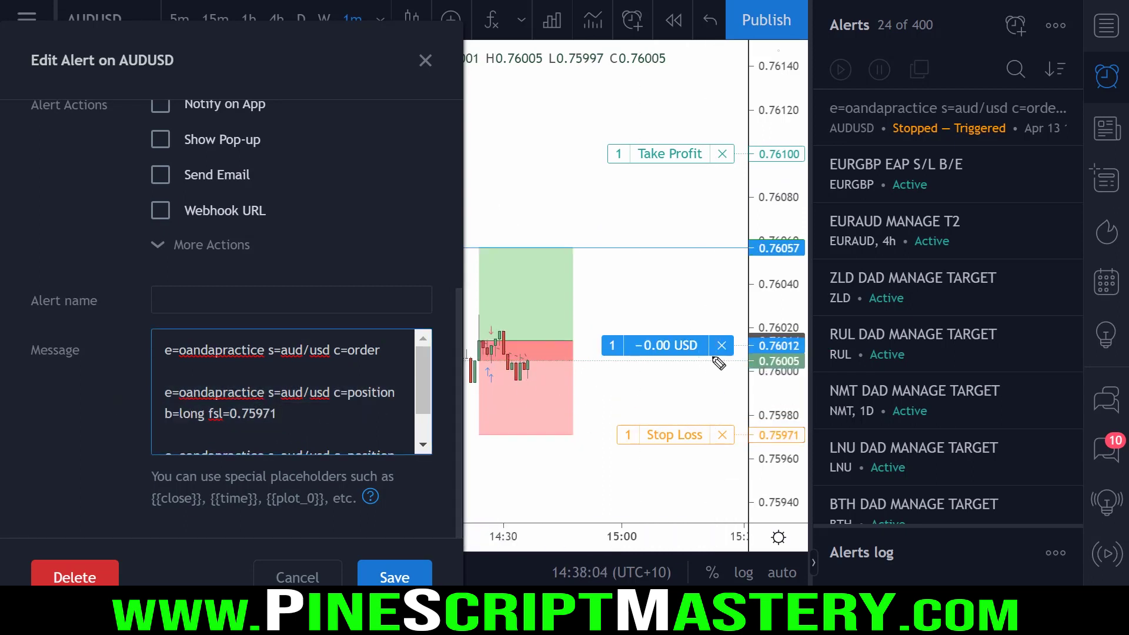
drag(785, 349, 733, 342)
mouse_move(617, 251)
mouse_down()
mouse_move(806, 252)
mouse_move(625, 260)
mouse_up()
click(304, 418)
drag(423, 404, 423, 435)
drag(306, 436, 162, 412)
click(313, 438)
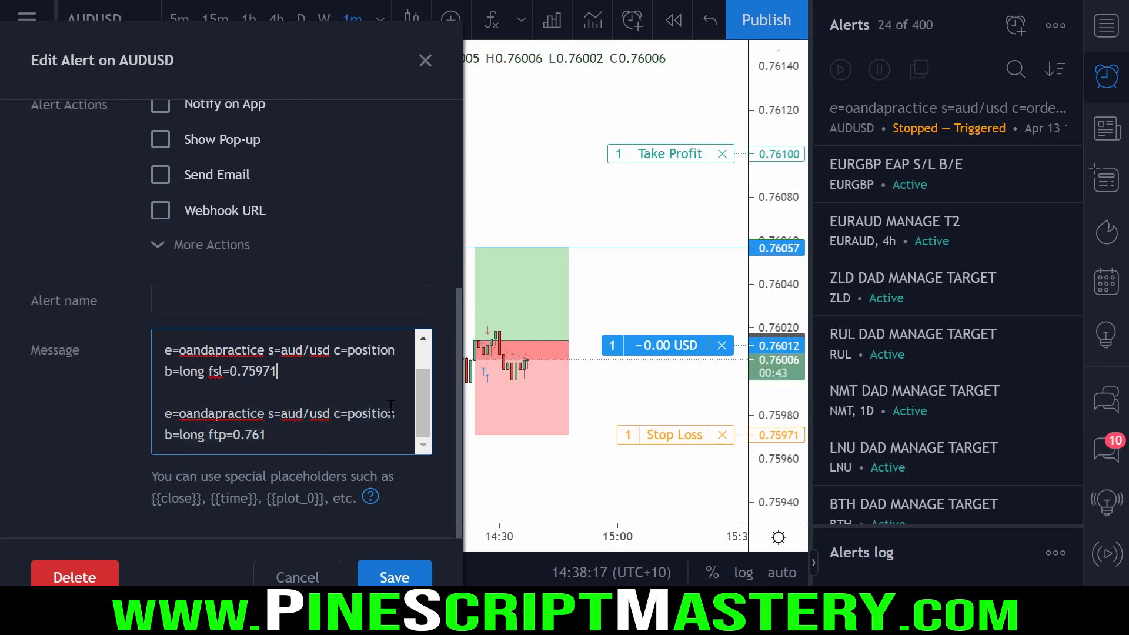
Copy the AUDUSD alert's entire message and delete that alert from the alerts list
scroll(403, 408, up, 3)
scroll(403, 408, down, 3)
scroll(418, 355, up, 1)
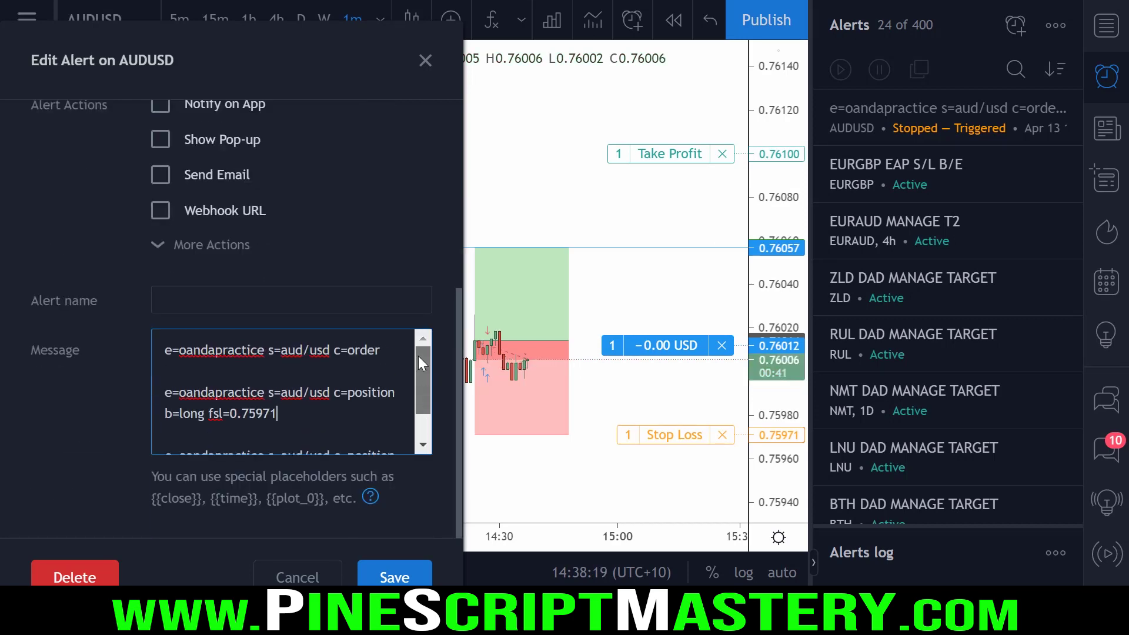
scroll(330, 419, down, 1)
key(ctrl+a)
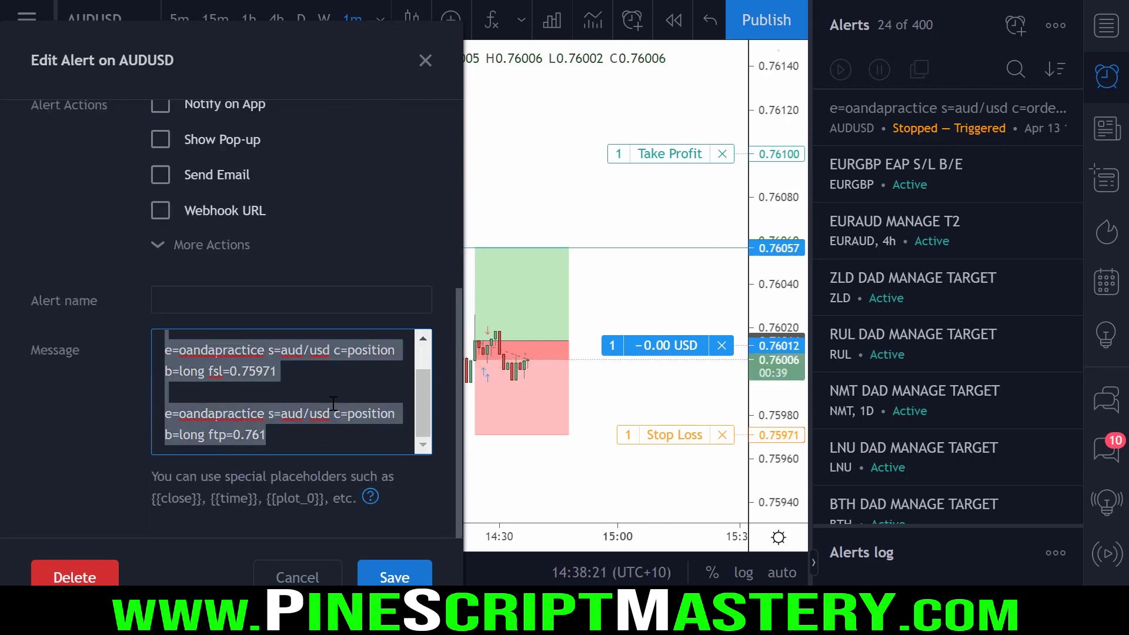
click(317, 406)
key(ctrl+a)
key(ctrl+c)
click(316, 580)
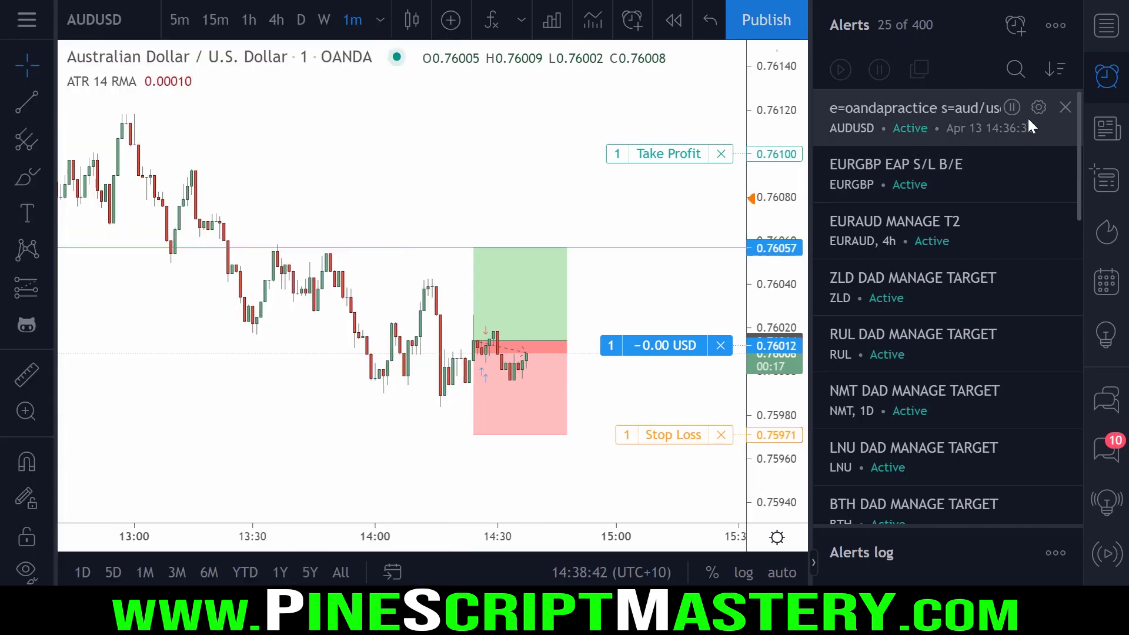
click(1065, 107)
click(704, 380)
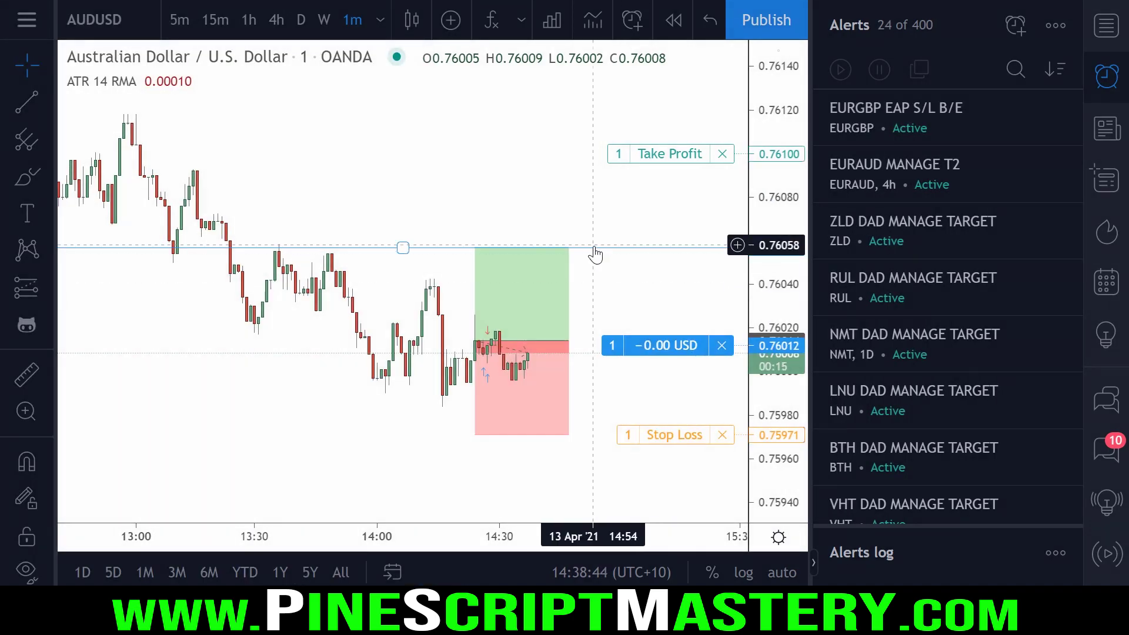
Start an alert on the horizontal line at 0.76057 and replace its message with the copied commands
right_click(599, 251)
click(682, 260)
scroll(686, 271, down, 3)
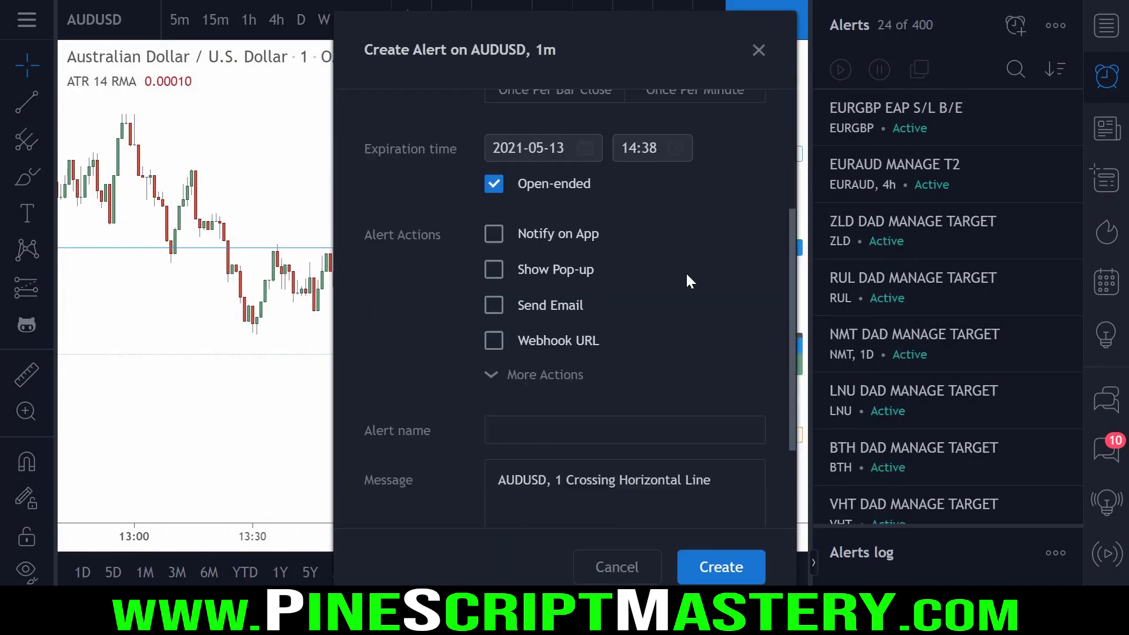
scroll(636, 276, down, 1)
click(610, 418)
key(ctrl+a)
key(ctrl+v)
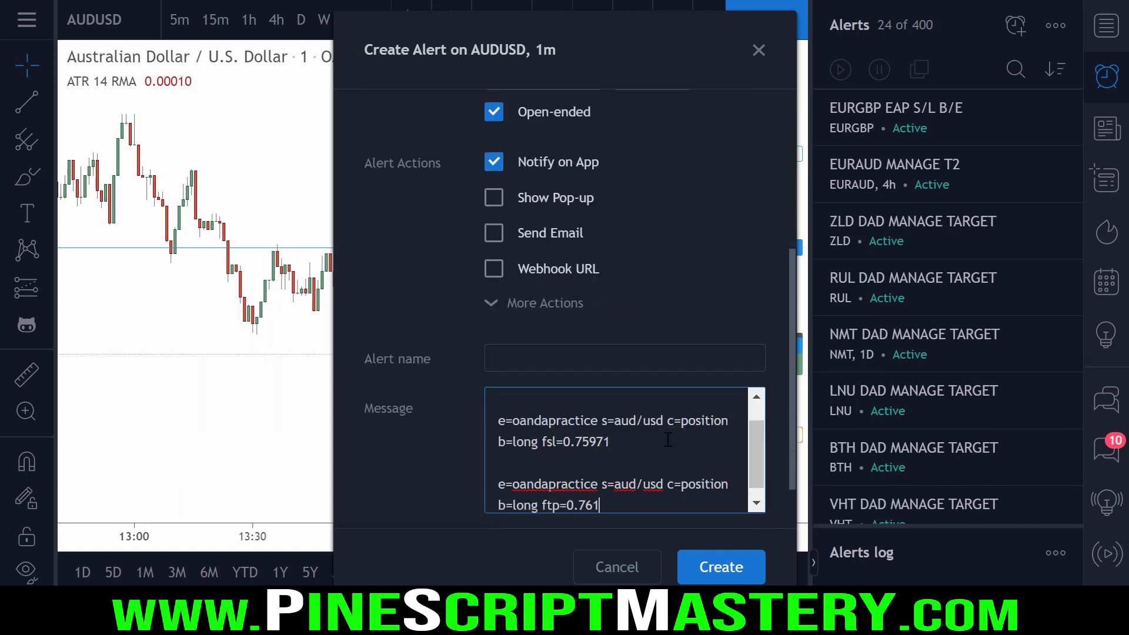
Set the stop loss command in the message to "fsl=0.76" and create the horizontal line alert
scroll(664, 440, down, 1)
mouse_move(759, 384)
mouse_down()
mouse_move(760, 347)
mouse_move(753, 401)
mouse_up()
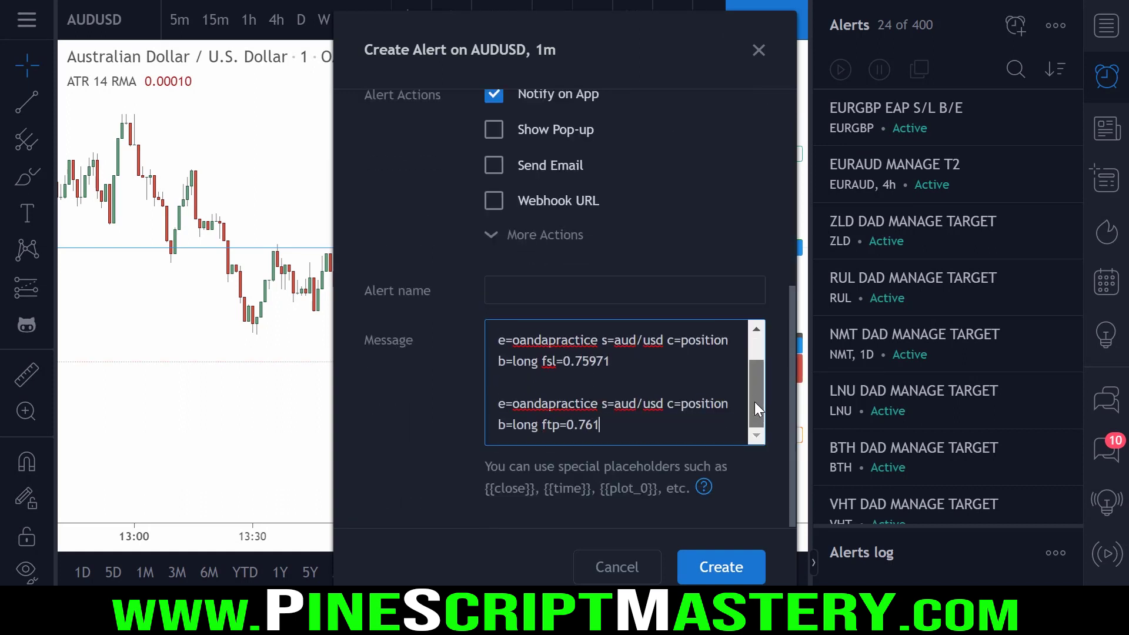
drag(594, 65, 260, 76)
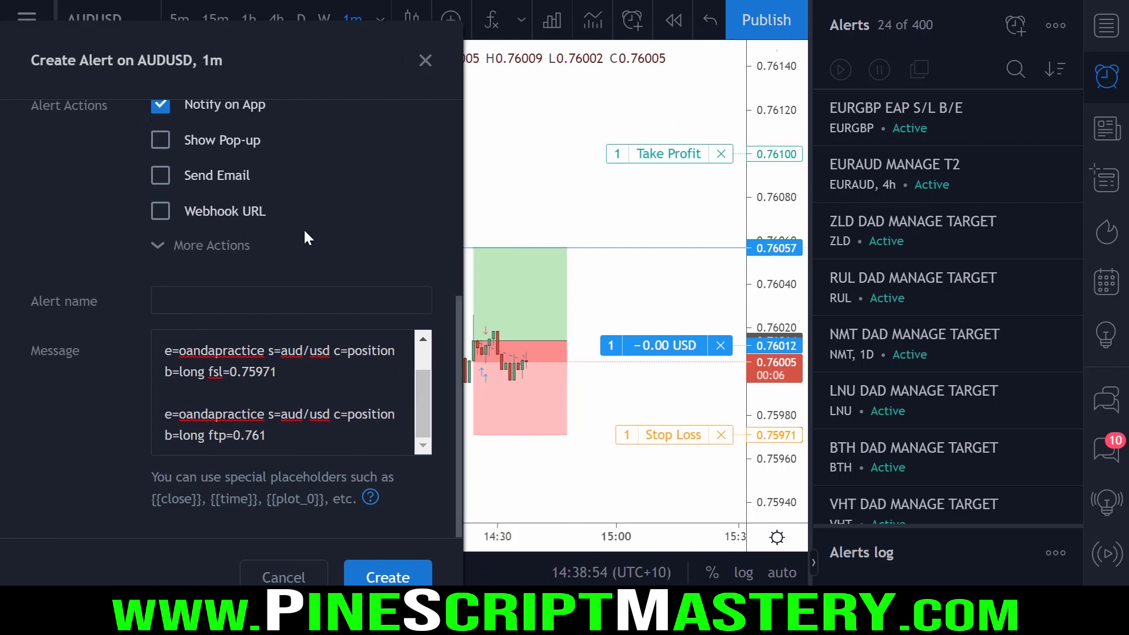
drag(276, 373, 245, 376)
text(76012)
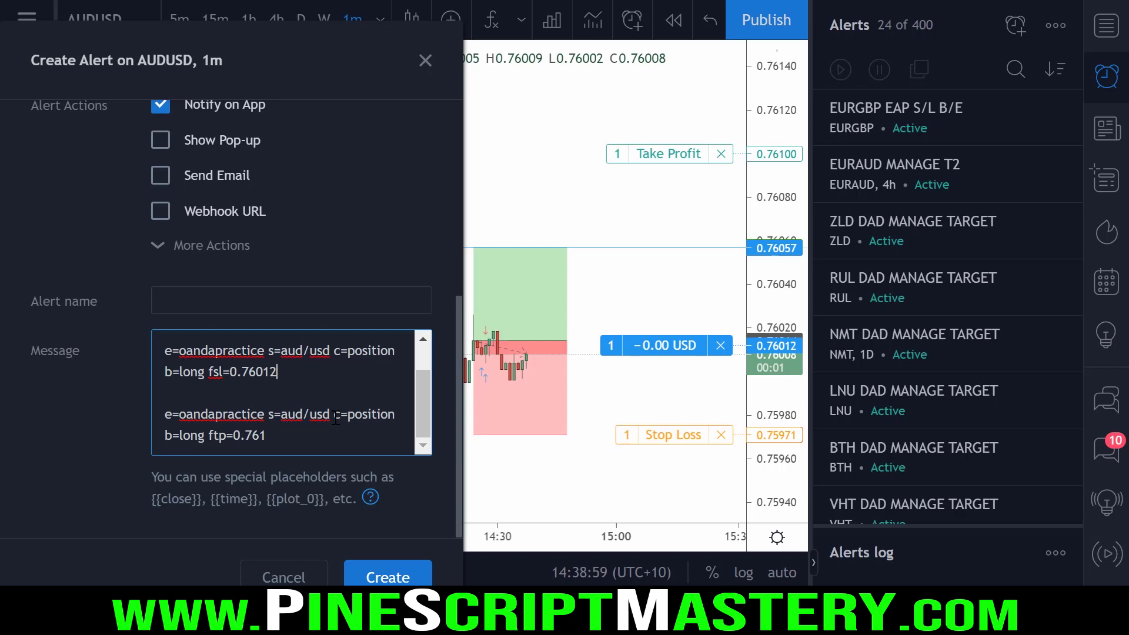
click(385, 400)
drag(419, 400, 421, 454)
click(399, 577)
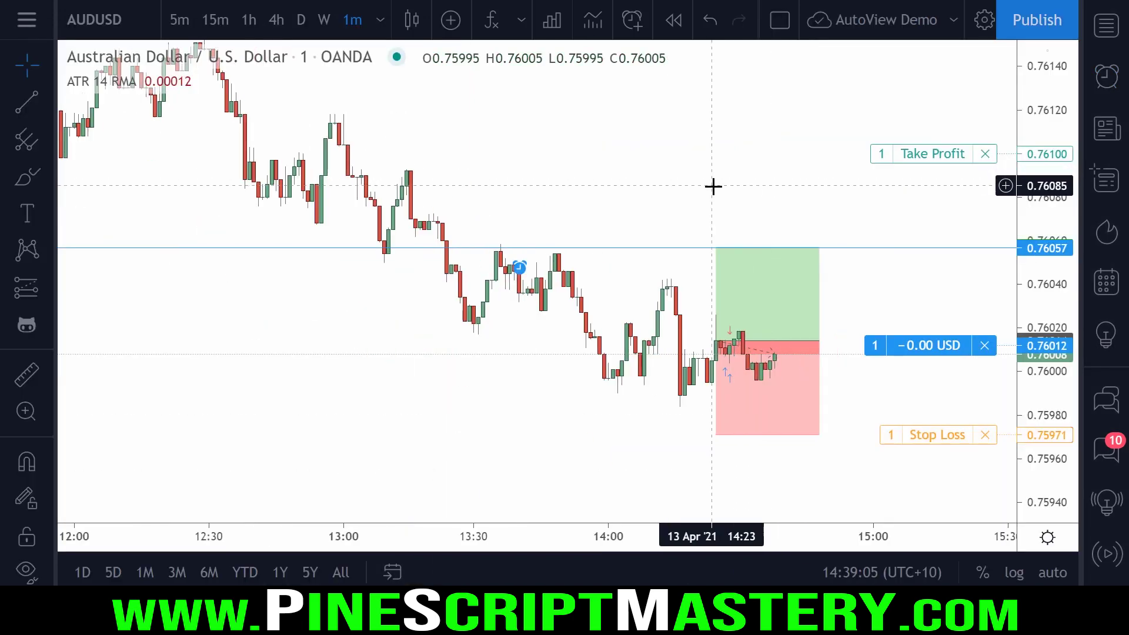
Examine the alert on the horizontal line at 0.76057 together with the position, stop loss and take profit lines on the chart
drag(537, 236, 511, 273)
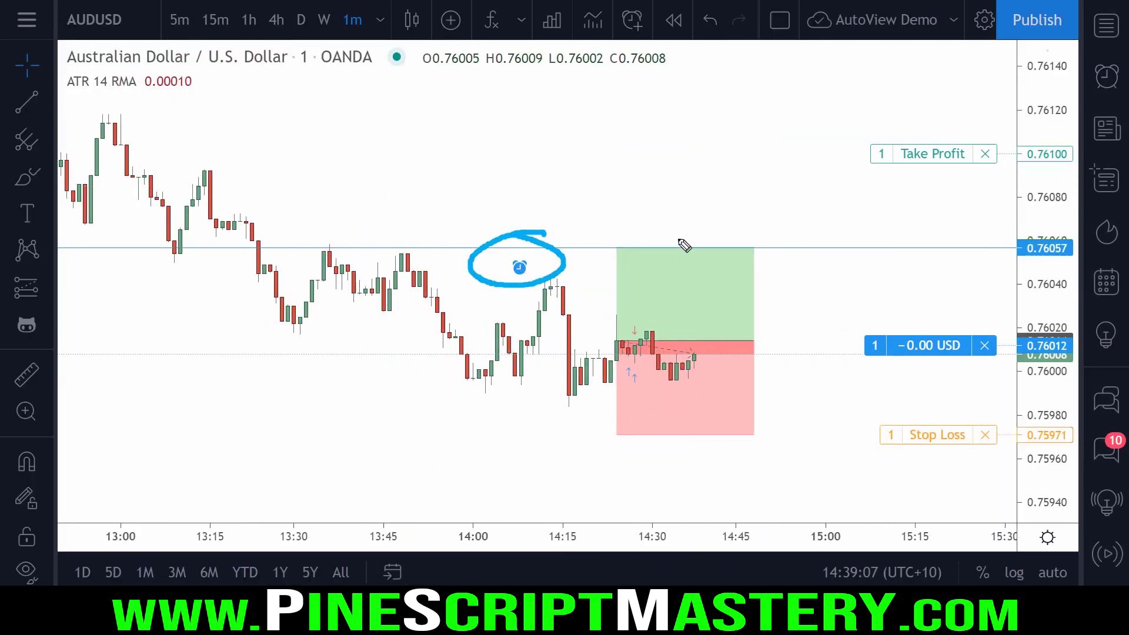
drag(564, 249, 984, 245)
key(Escape)
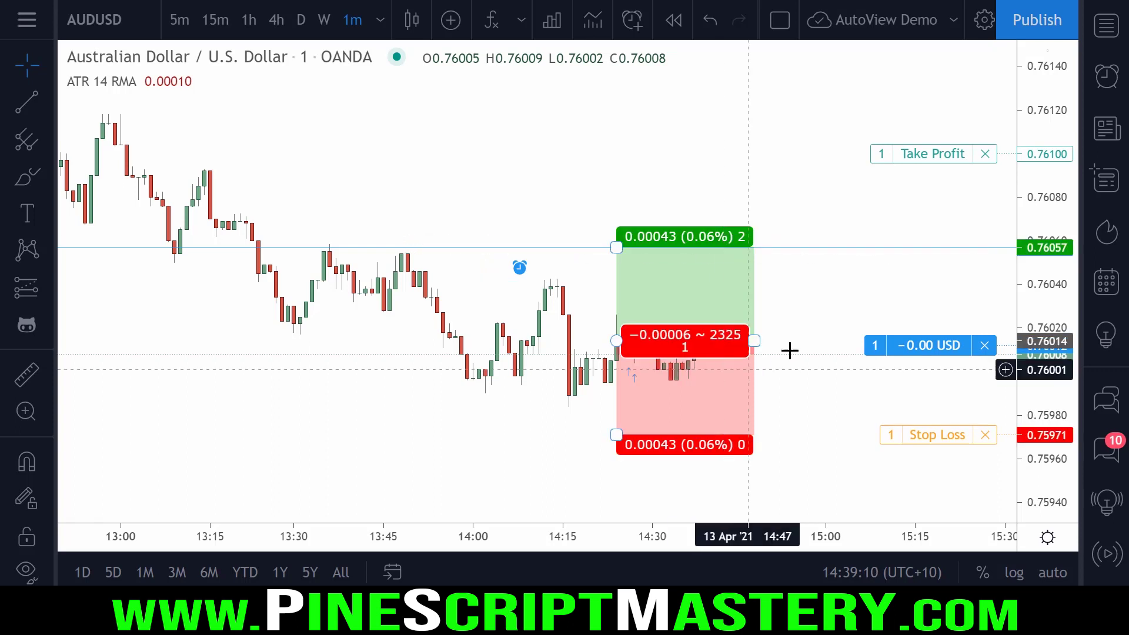
key(ctrl+shift+3)
drag(1014, 422, 973, 387)
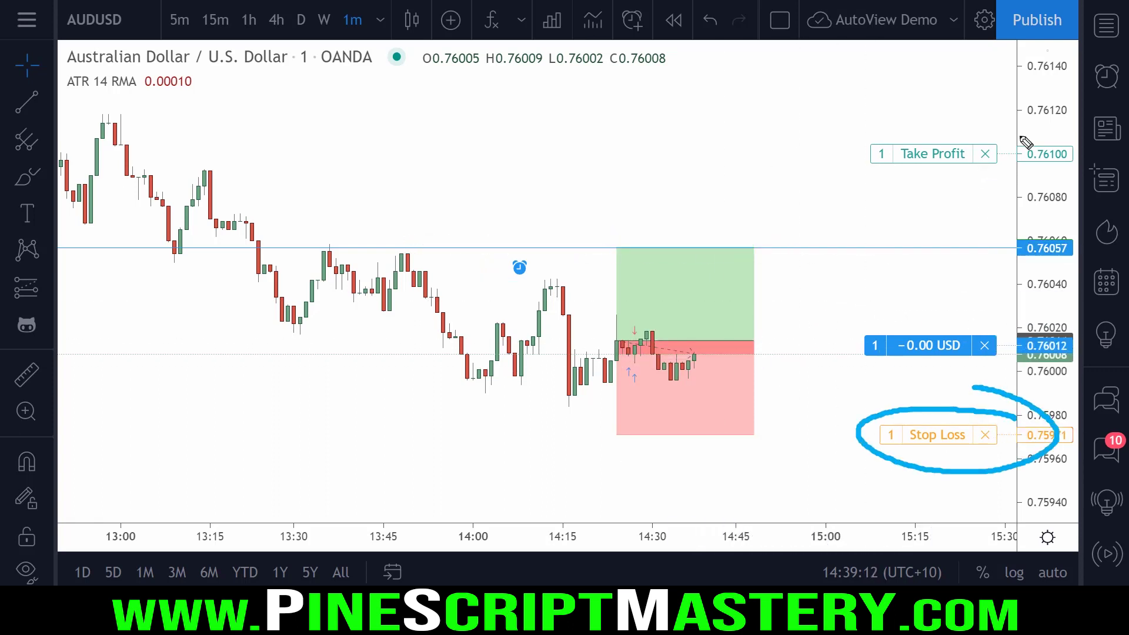
mouse_move(1024, 143)
mouse_down()
mouse_move(786, 171)
mouse_move(960, 105)
mouse_up()
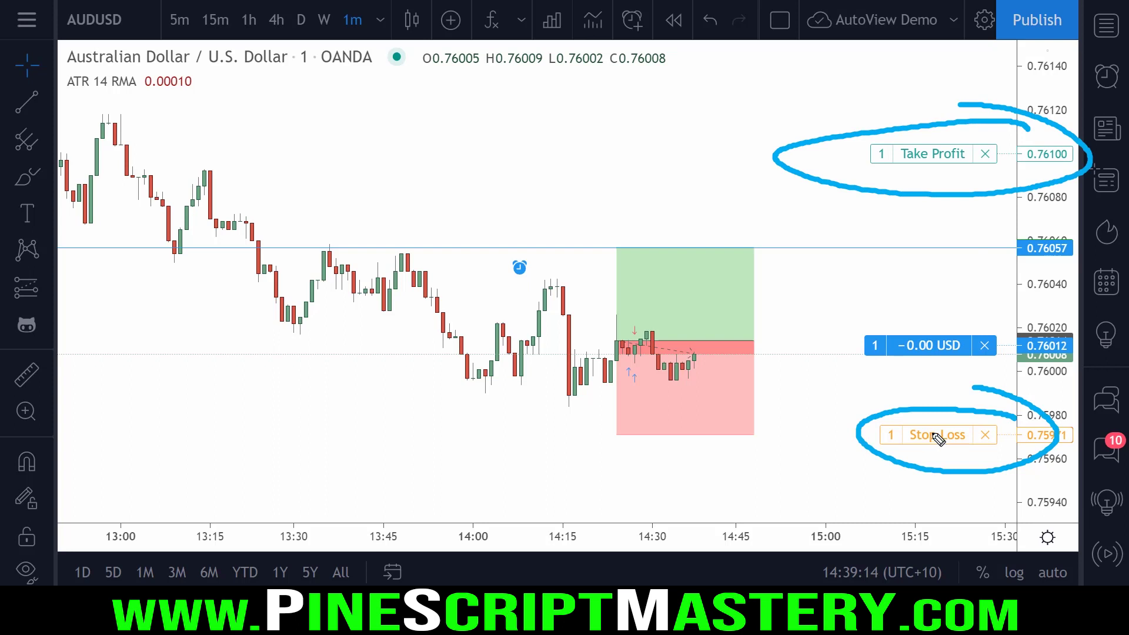
drag(938, 438, 935, 333)
drag(789, 347, 1010, 351)
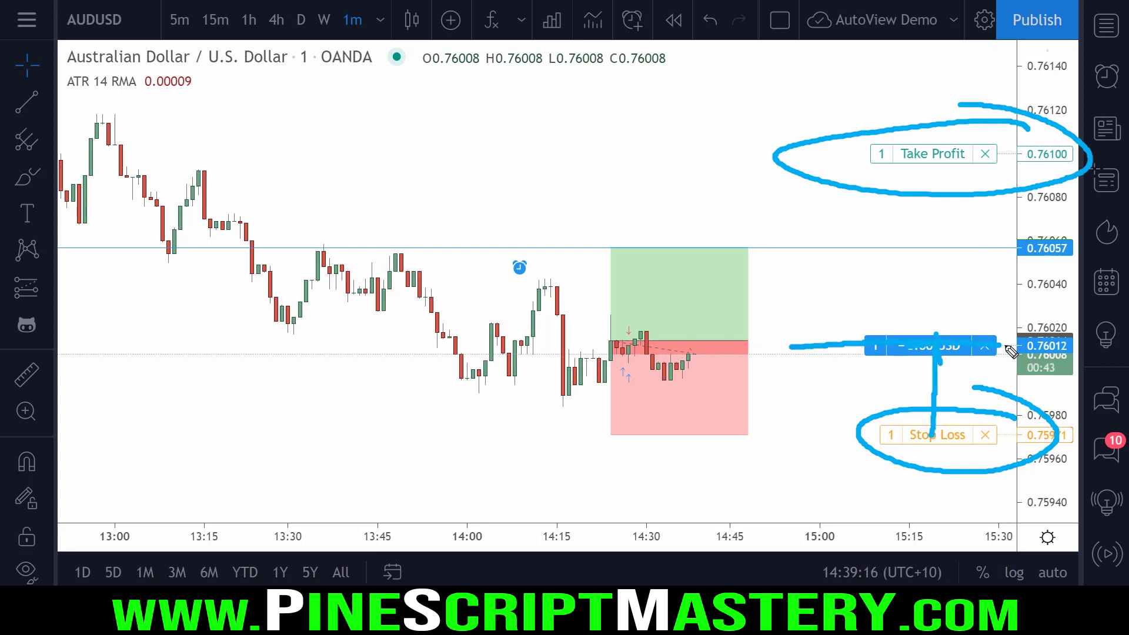
drag(1048, 317, 1071, 340)
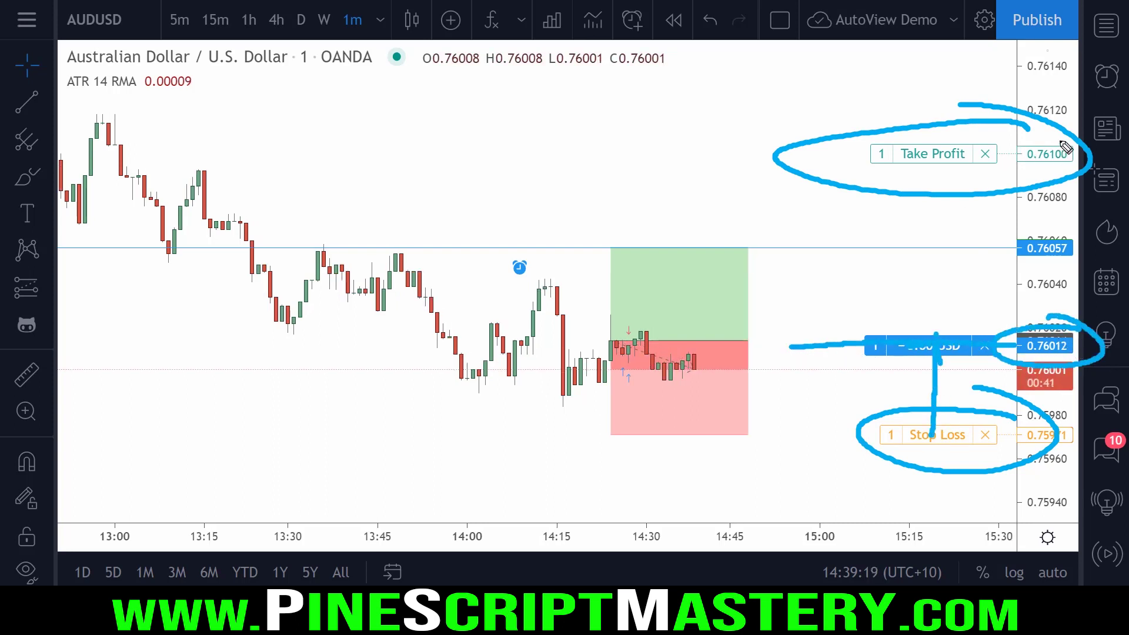
mouse_move(1065, 144)
mouse_down()
mouse_move(793, 152)
mouse_move(1058, 156)
mouse_up()
key(Escape)
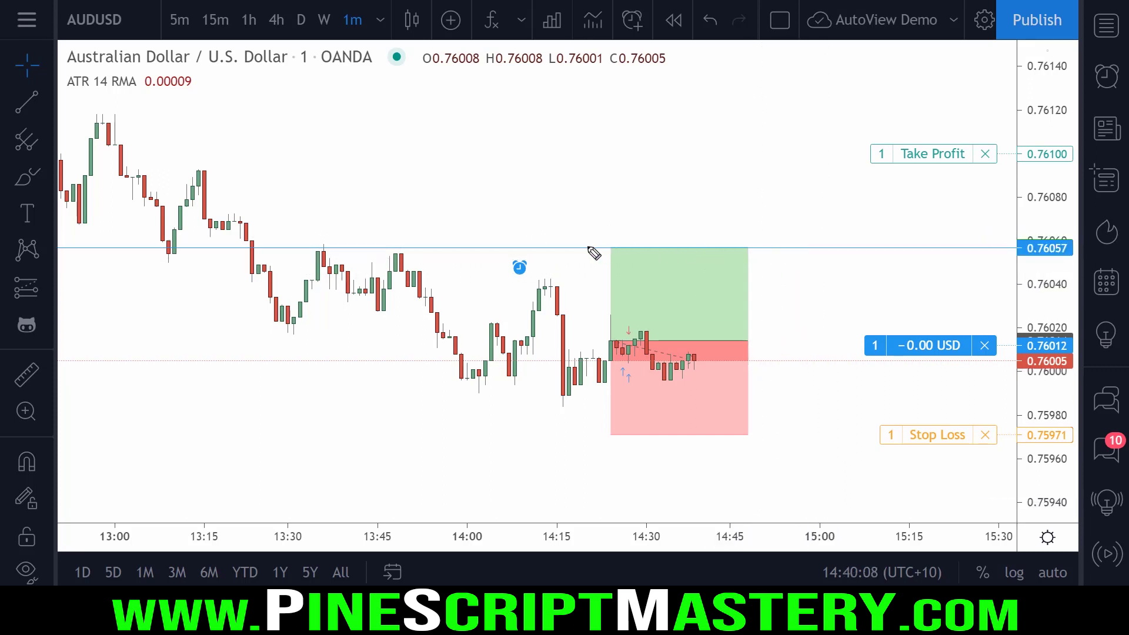
Trace possible price paths through the alert line and compare the original stop loss level with the position's entry level
mouse_move(588, 248)
mouse_down()
mouse_move(743, 248)
mouse_move(527, 237)
mouse_up()
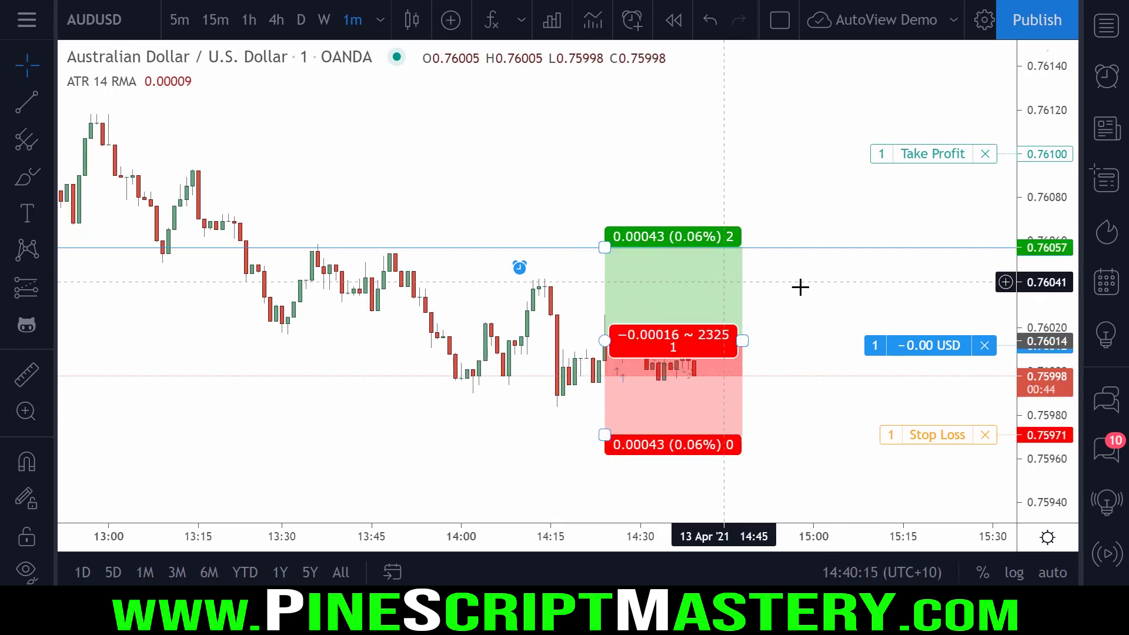
click(853, 303)
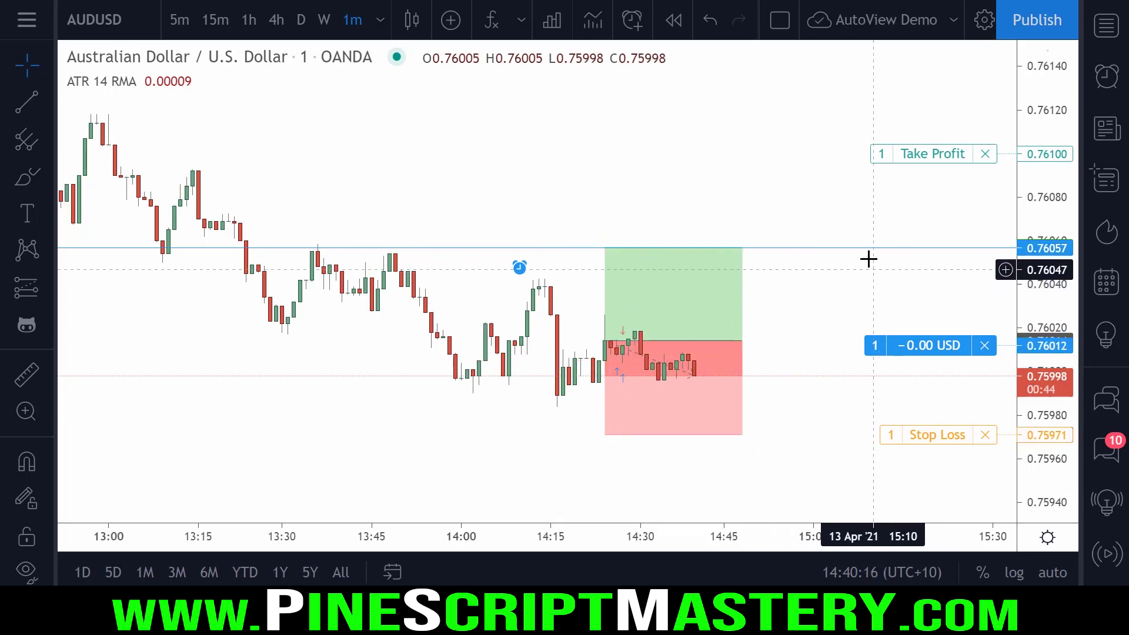
key(ctrl+shift+3)
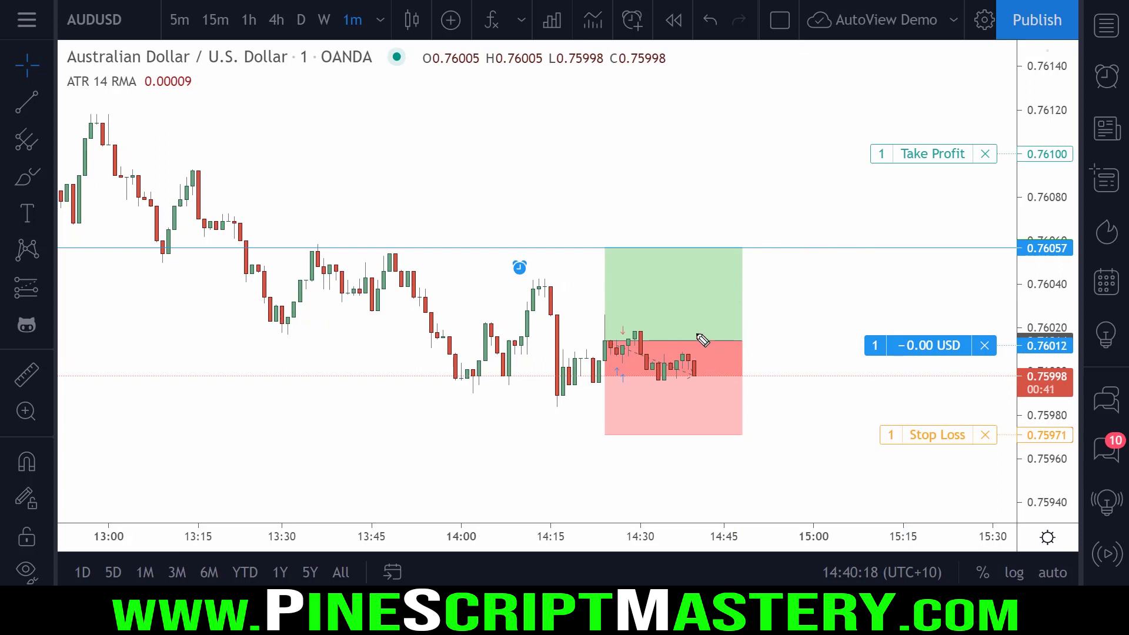
mouse_move(696, 350)
mouse_down()
mouse_move(742, 237)
mouse_move(735, 253)
mouse_move(557, 254)
mouse_up()
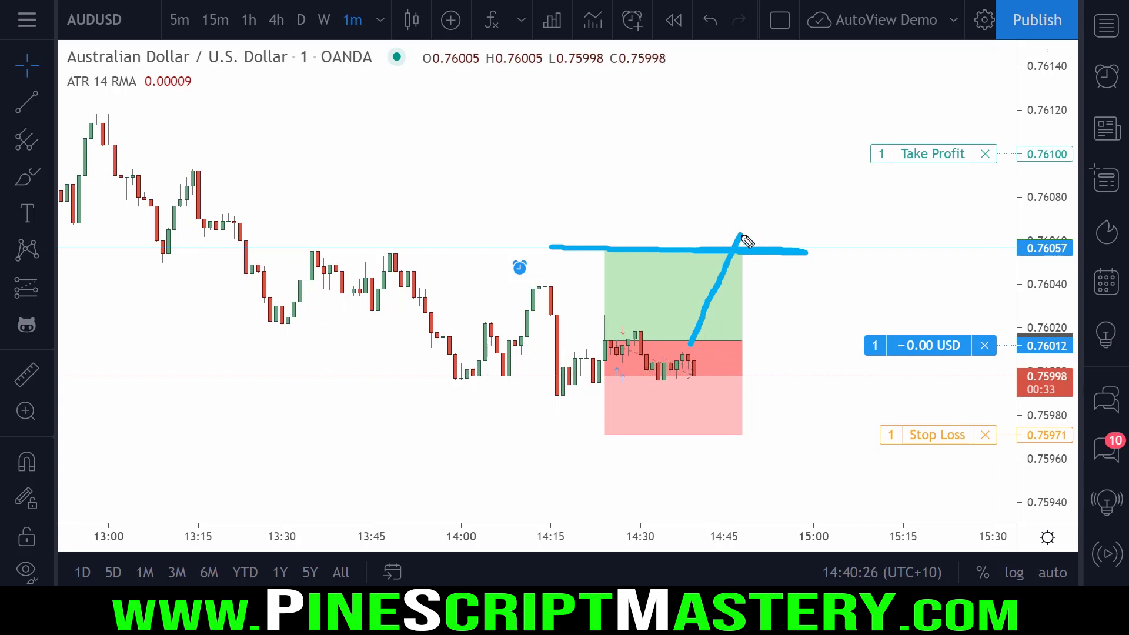
drag(757, 252, 875, 502)
drag(1023, 435, 414, 419)
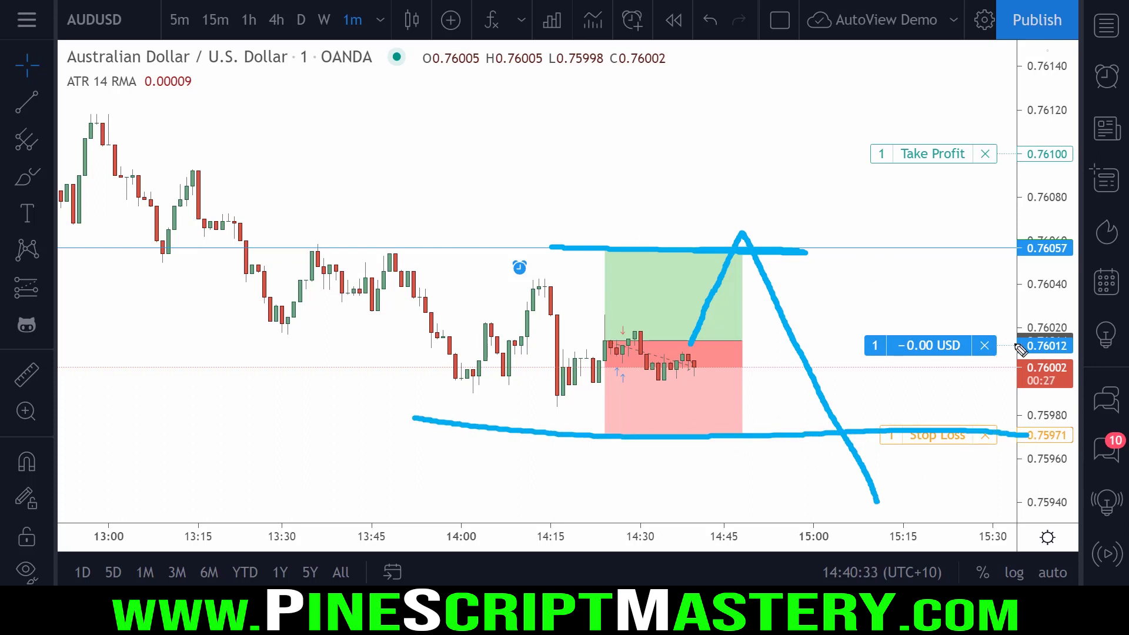
drag(1016, 346, 693, 337)
key(Escape)
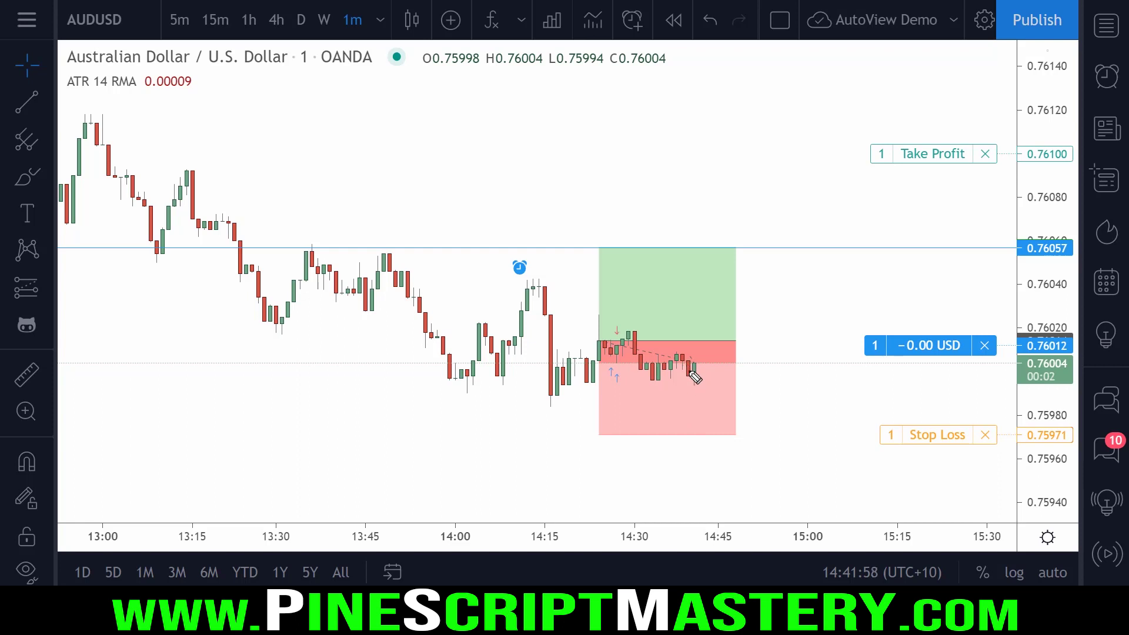
mouse_move(697, 376)
mouse_down()
mouse_move(721, 327)
mouse_move(812, 229)
mouse_up()
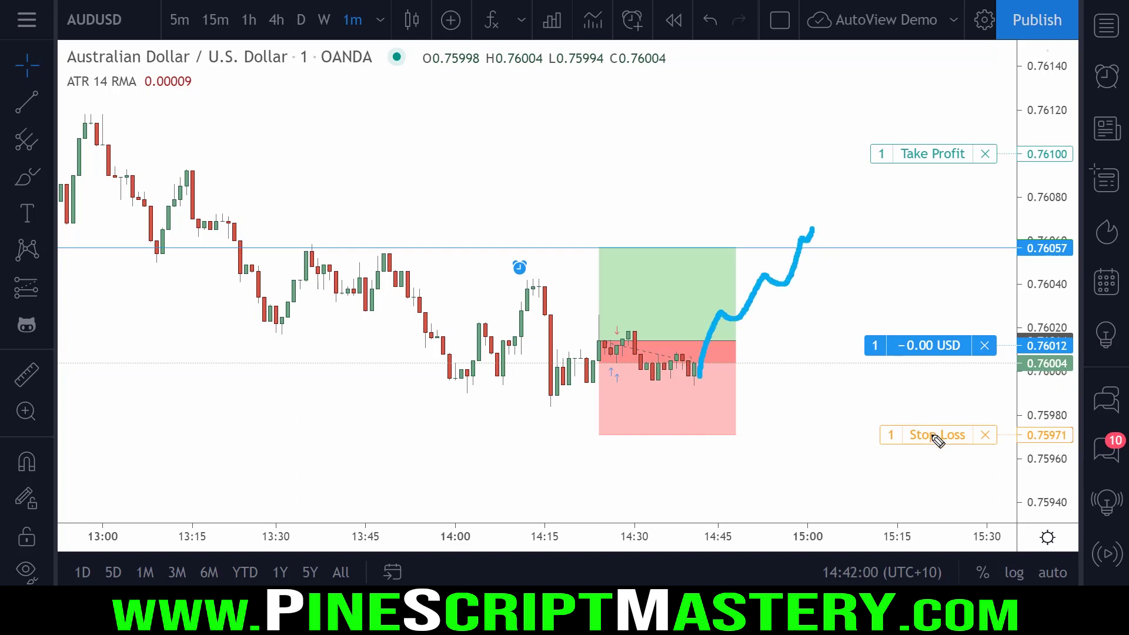
drag(938, 427, 939, 313)
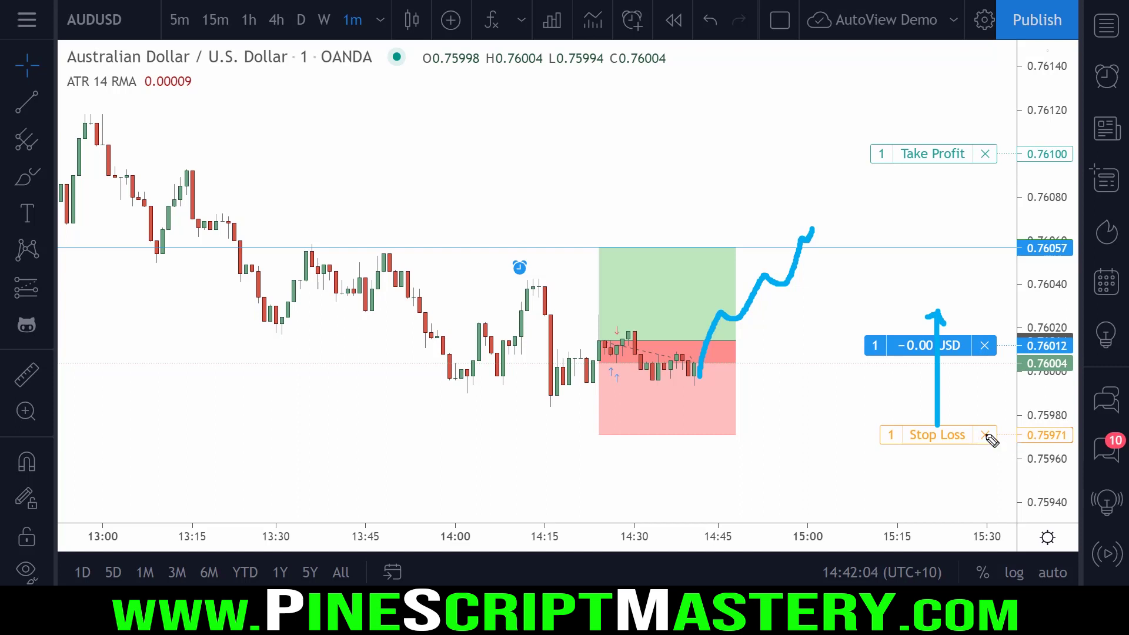
drag(1027, 435, 782, 435)
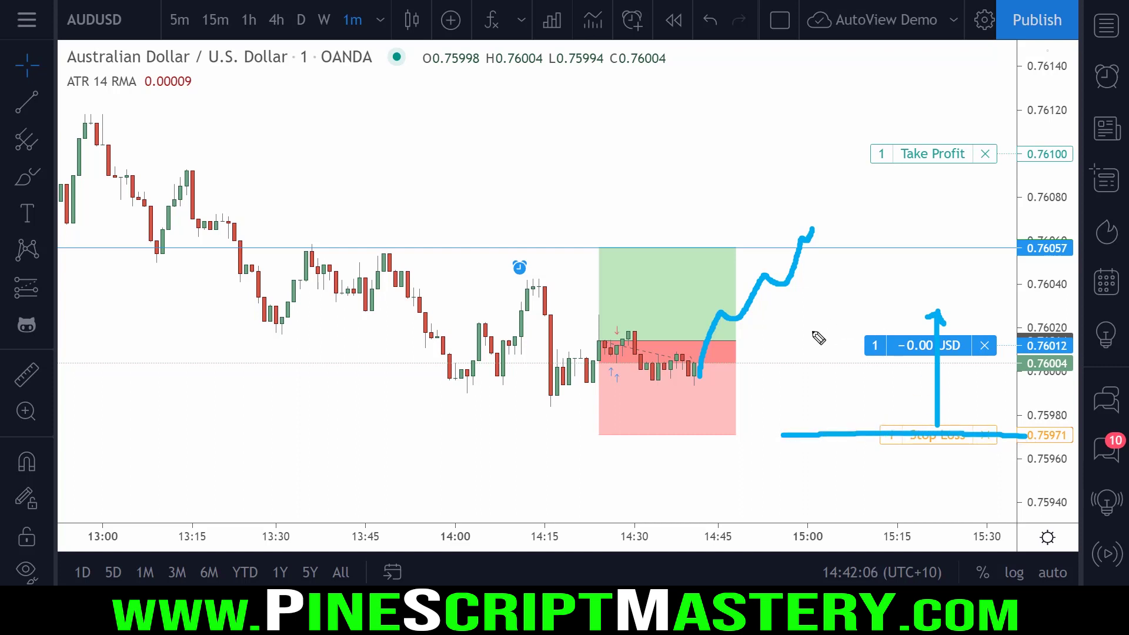
drag(809, 331, 1037, 333)
key(Escape)
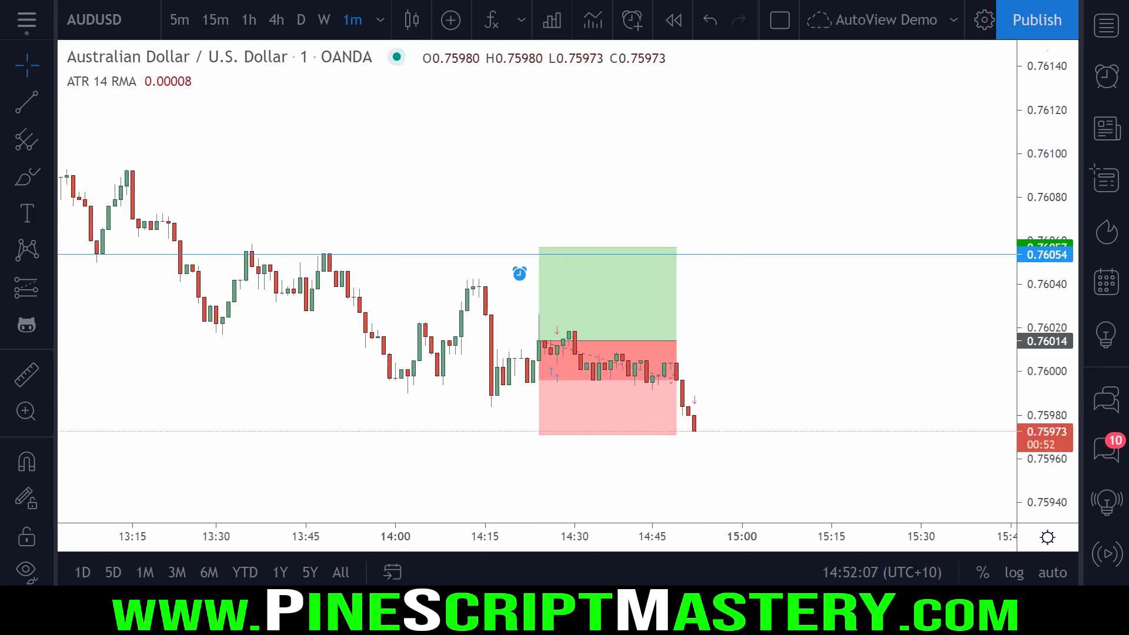
Extend the long position drawing to the latest candle and delete the drawing from the chart
click(676, 340)
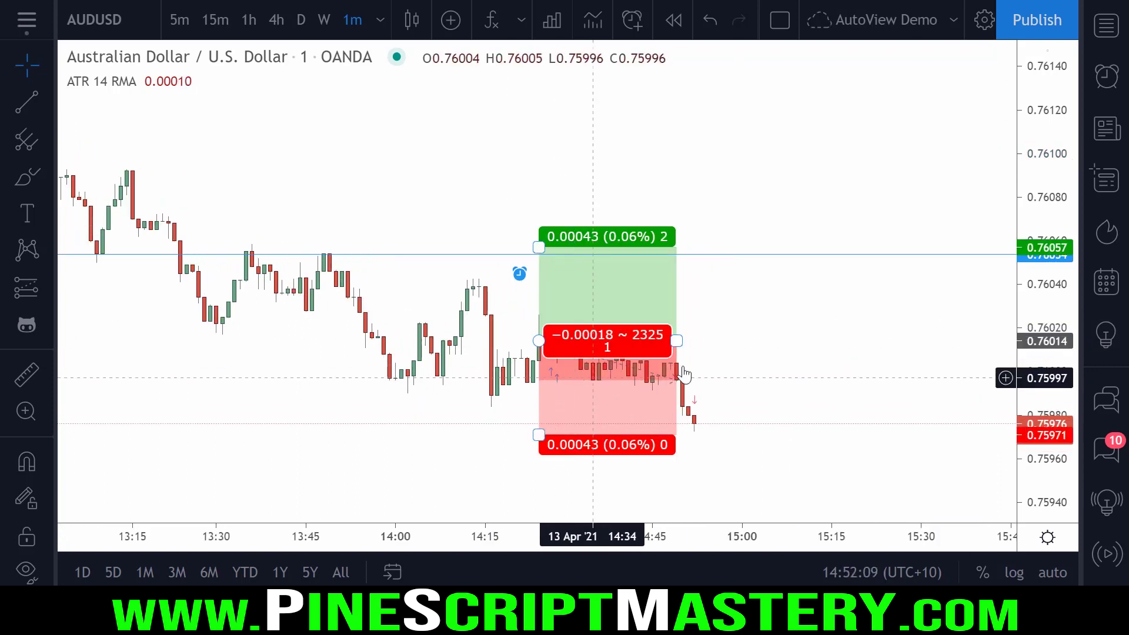
drag(676, 340, 693, 340)
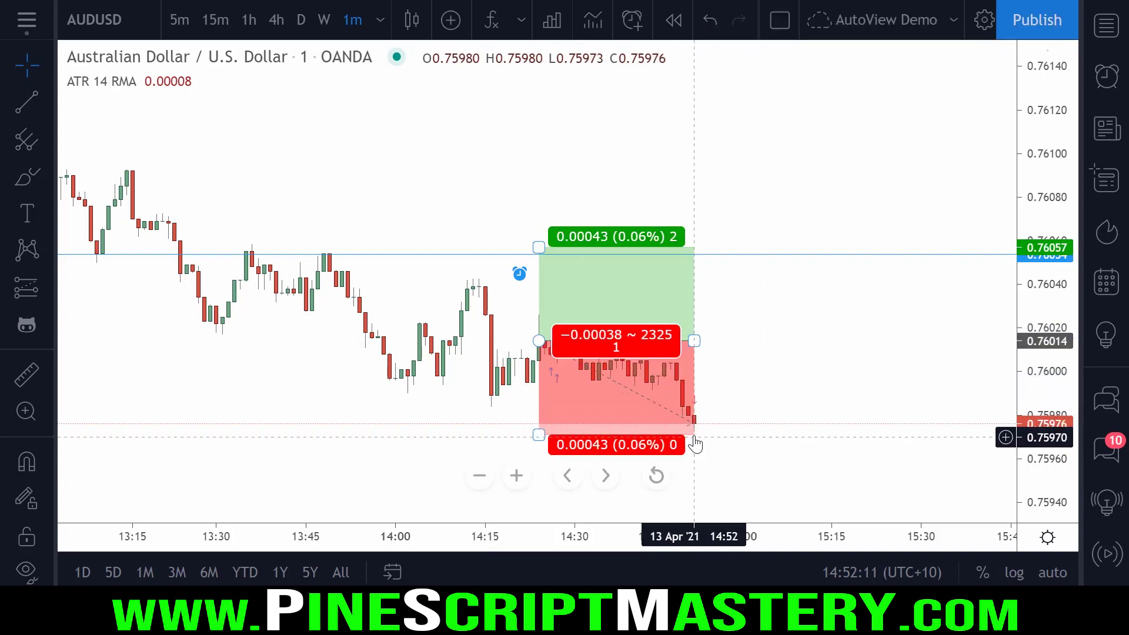
click(758, 345)
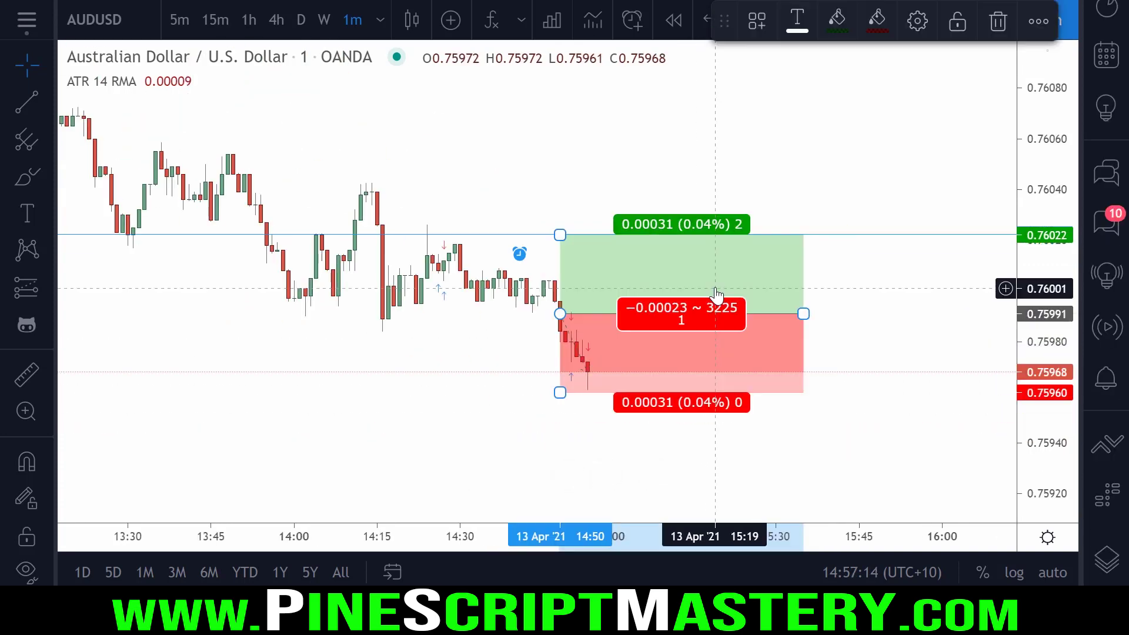
key(Delete)
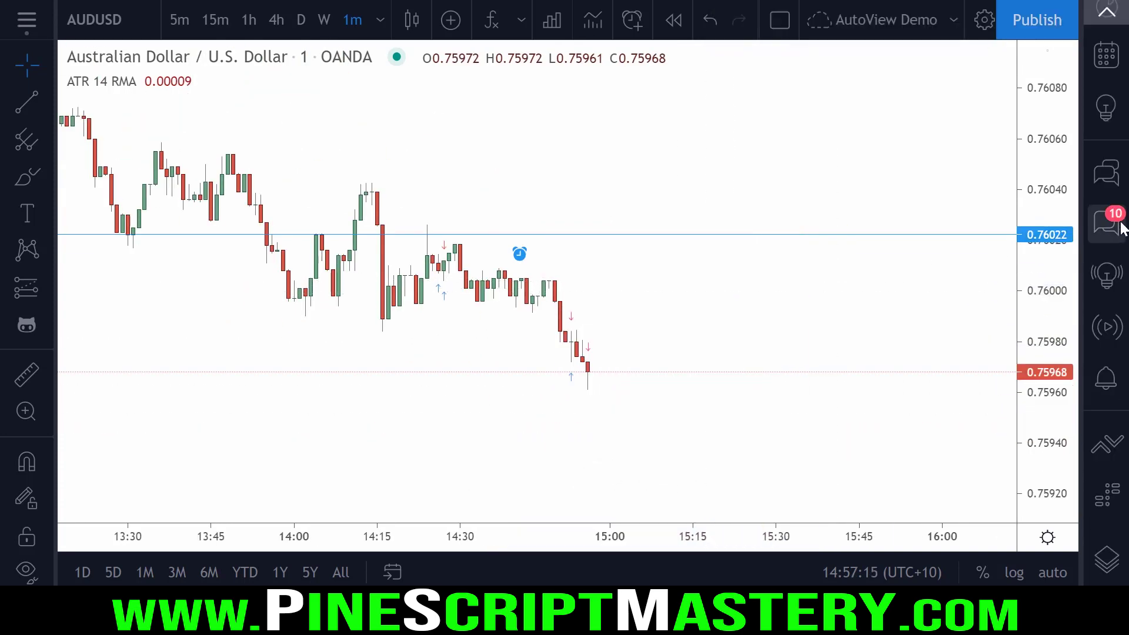
Place a 1-unit AUDUSD buy order at 0.75974 with a 3.1-pip stop loss
click(1107, 423)
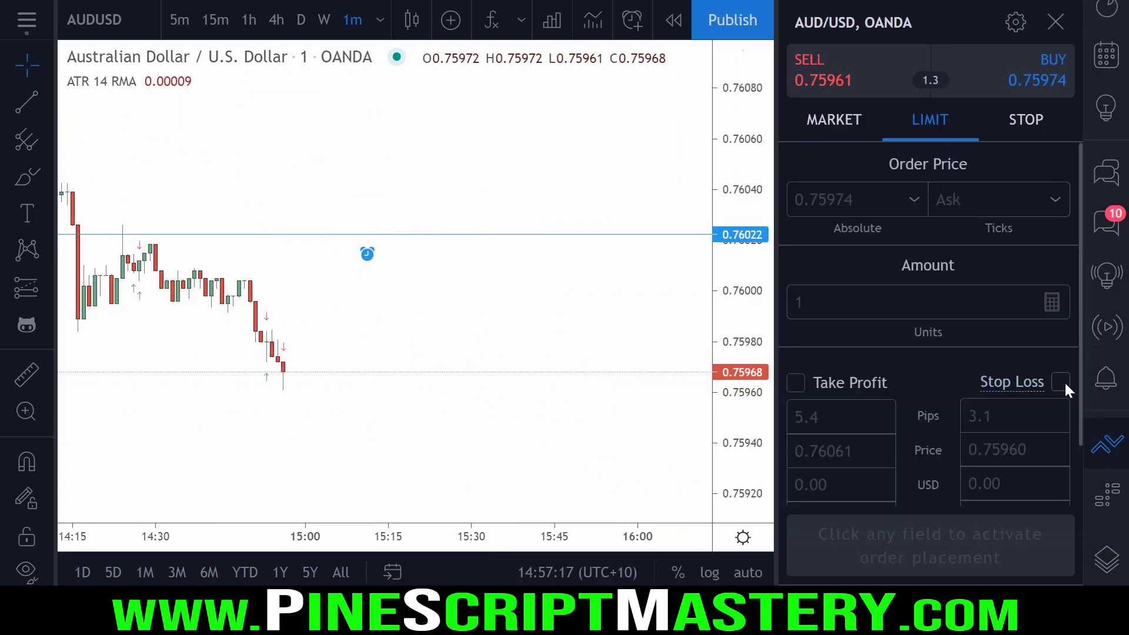
click(1061, 382)
click(930, 546)
click(1106, 442)
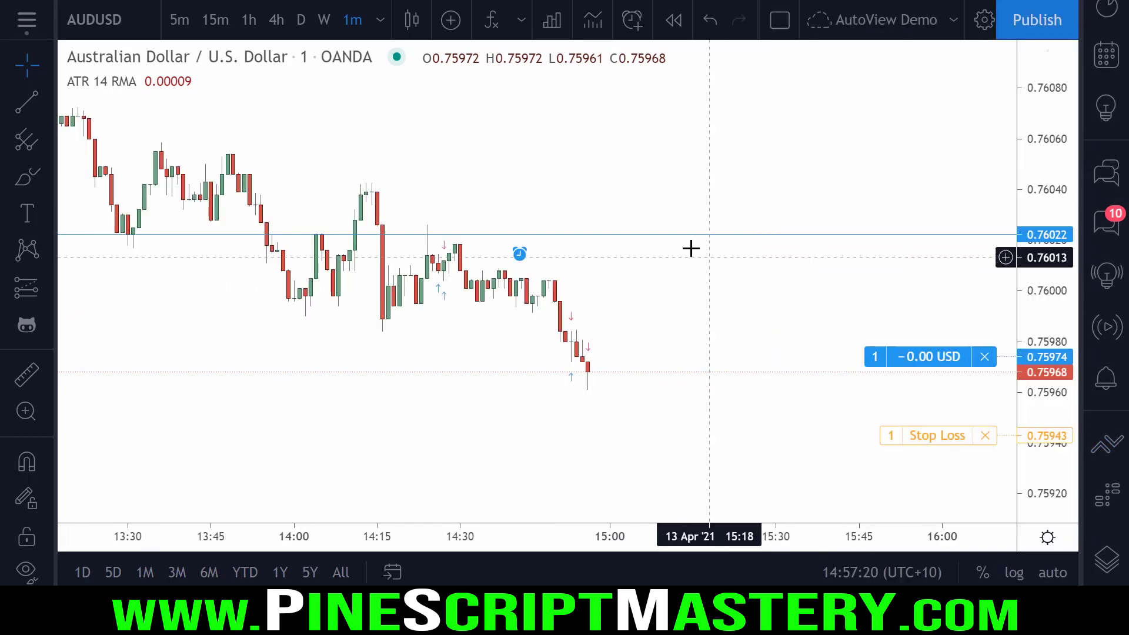
Lower the horizontal alert line to 0.75999 and save its alert message with "fsl=0.75974" and "ftp=0.7608"
drag(670, 226, 670, 267)
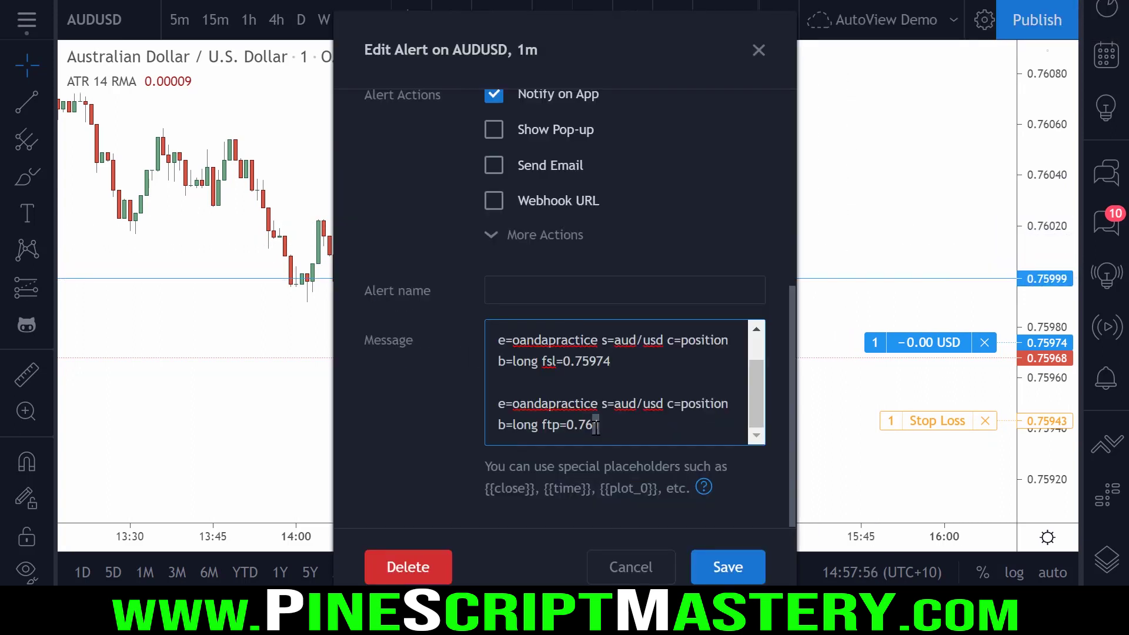
text(08)
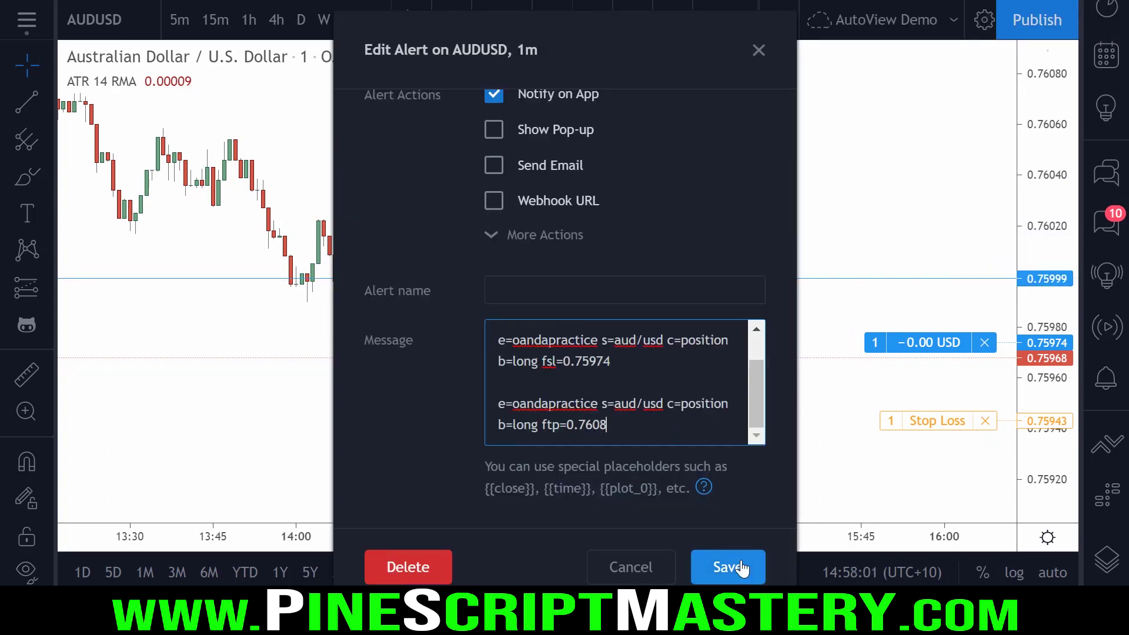
click(742, 568)
Draw a long position with its entry at 0.75974, stop at 0.75943 and target on the alert line at 0.75999
click(22, 295)
click(118, 246)
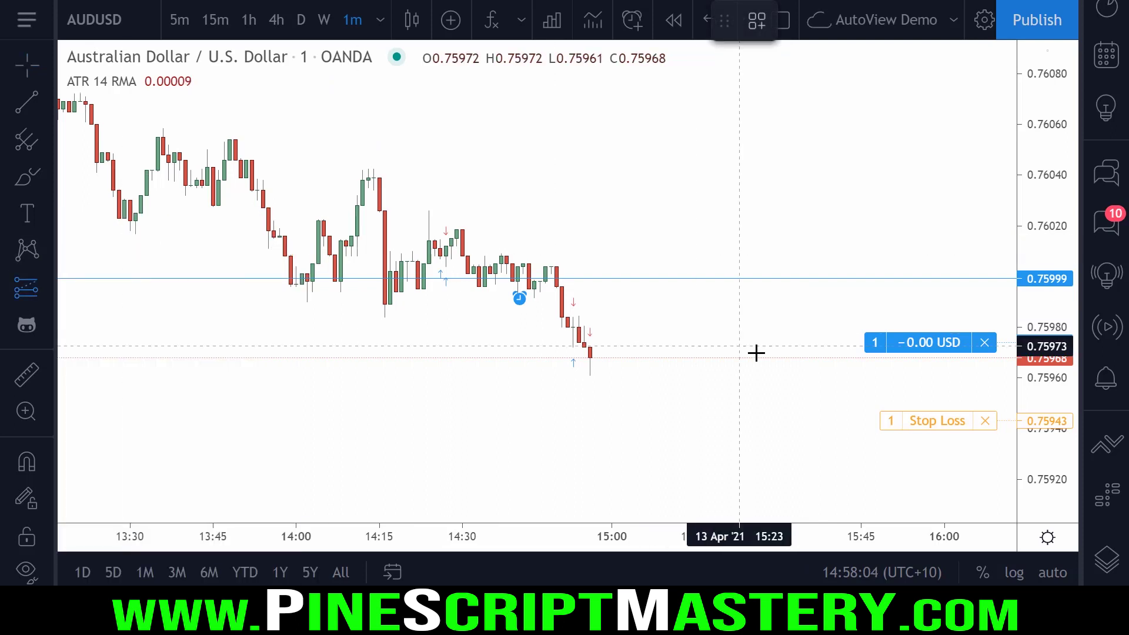
click(594, 343)
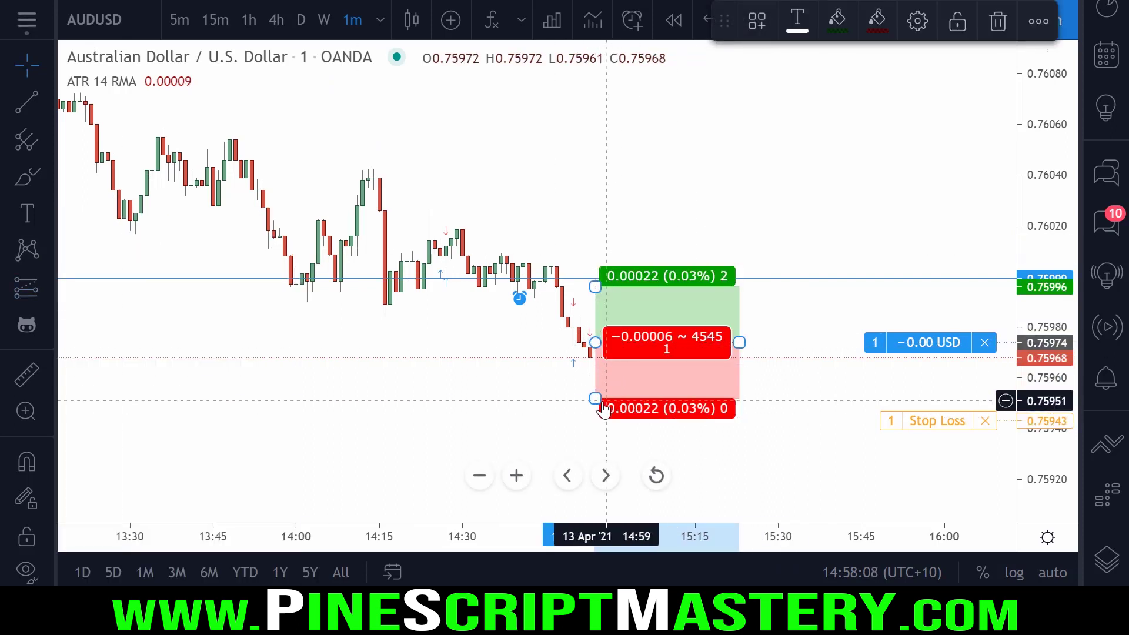
mouse_move(603, 406)
mouse_down()
mouse_move(593, 402)
mouse_move(592, 453)
mouse_move(595, 420)
mouse_up()
drag(595, 286, 599, 268)
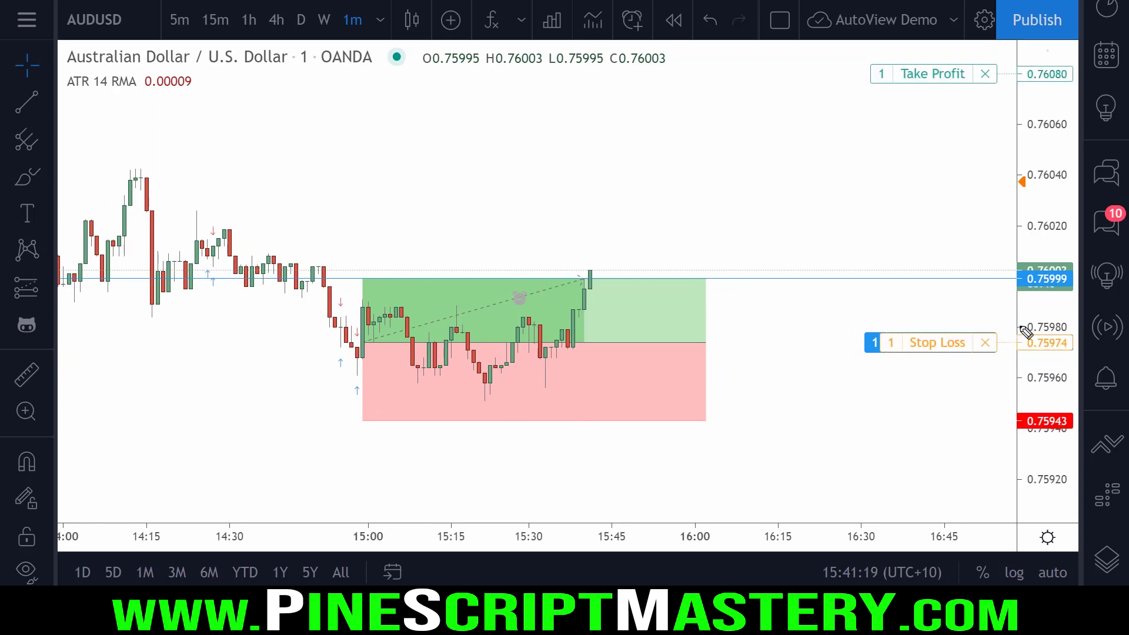
Check the stop loss line's level against the position's entry and the alert line on the chart
mouse_move(1038, 323)
mouse_down()
mouse_move(784, 355)
mouse_move(943, 339)
mouse_up()
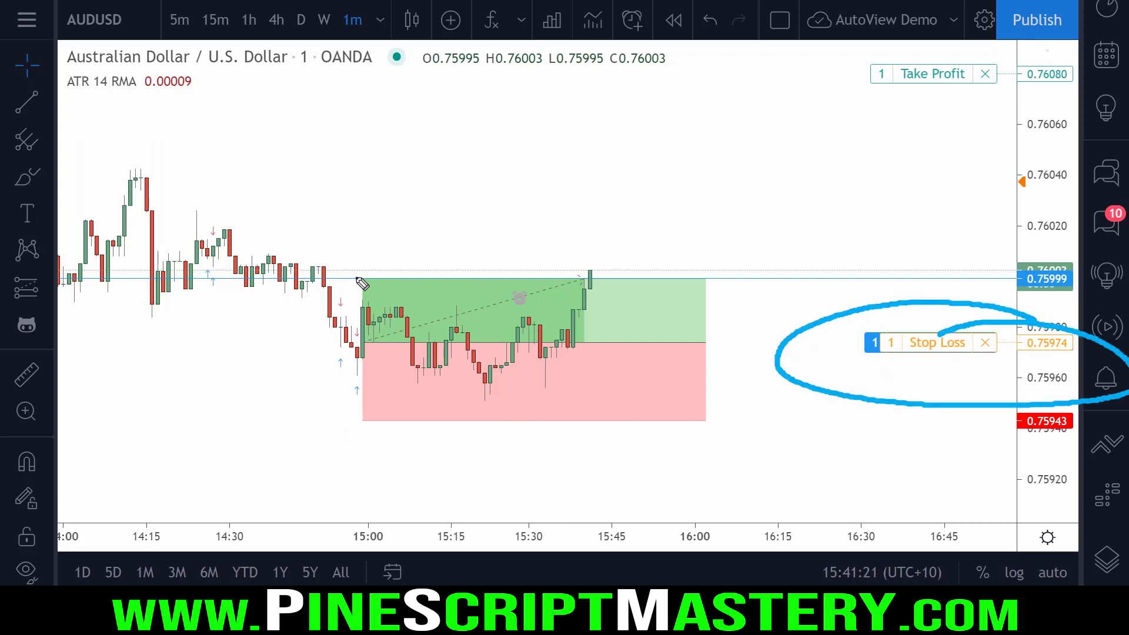
drag(357, 278, 713, 279)
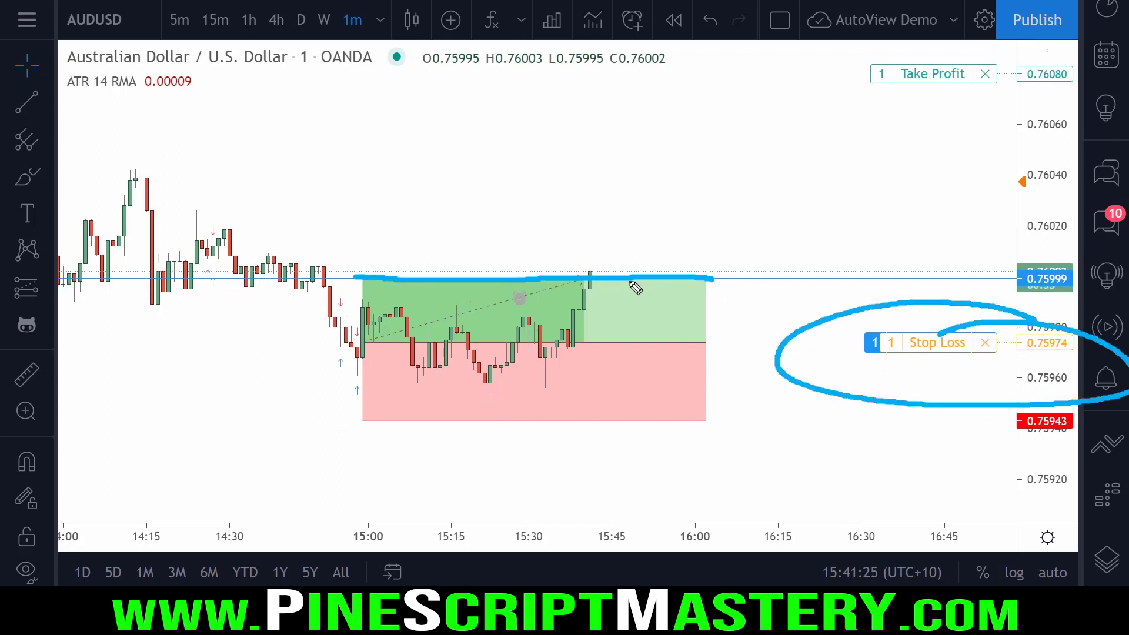
key(Escape)
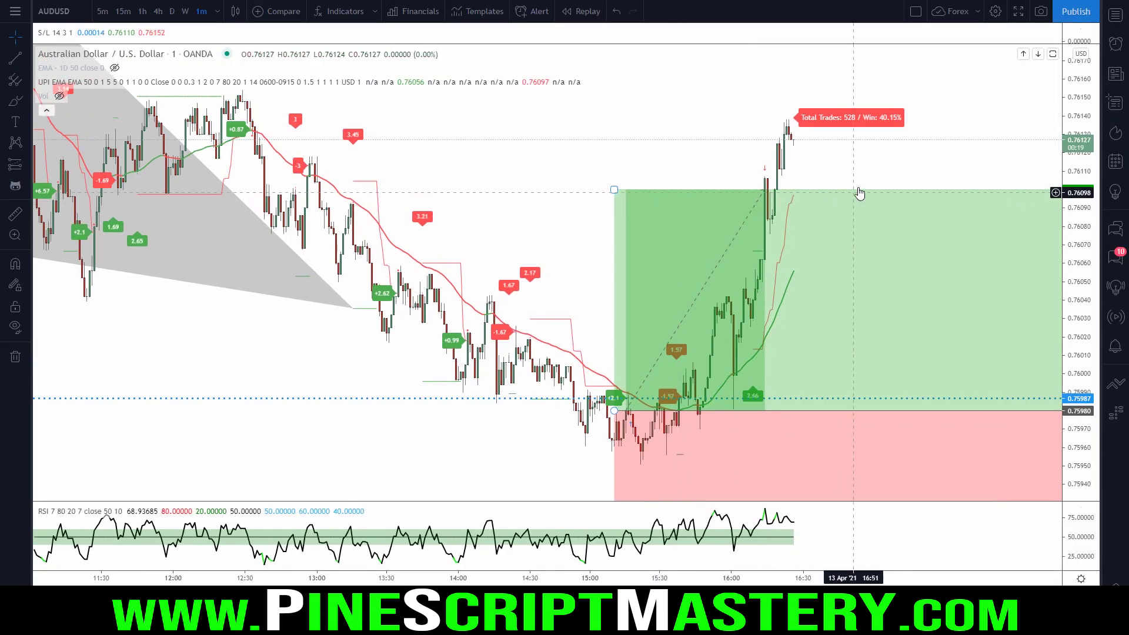
Examine the AUDUSD long trade and its surrounding price action on the 15-minute and 1-minute timeframes
scroll(796, 327, down, 2)
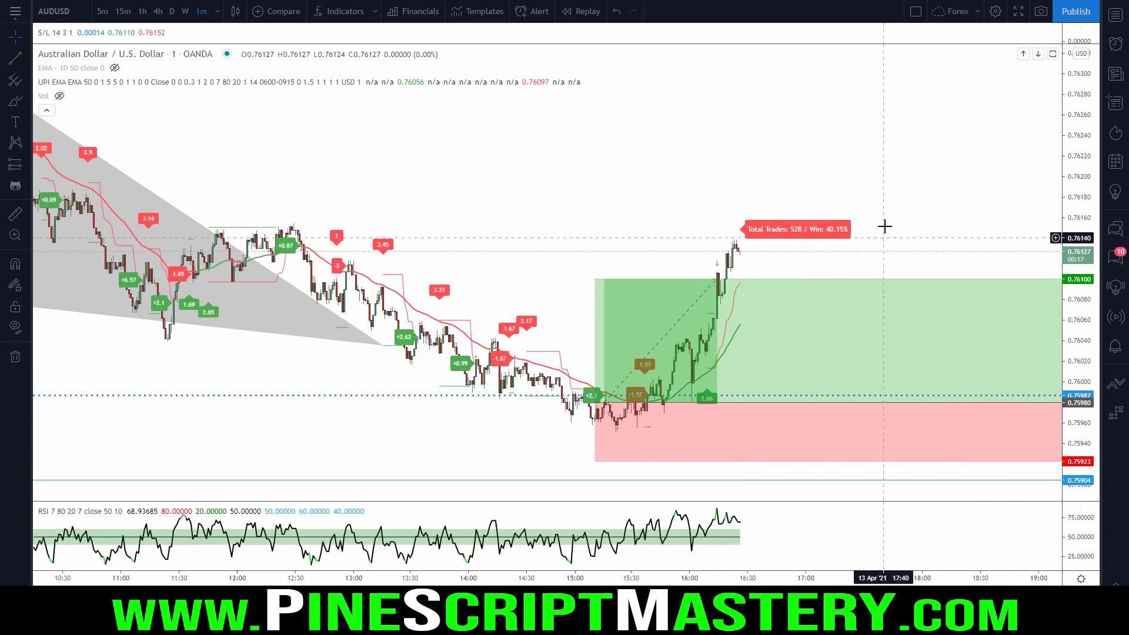
scroll(650, 214, down, 3)
click(123, 11)
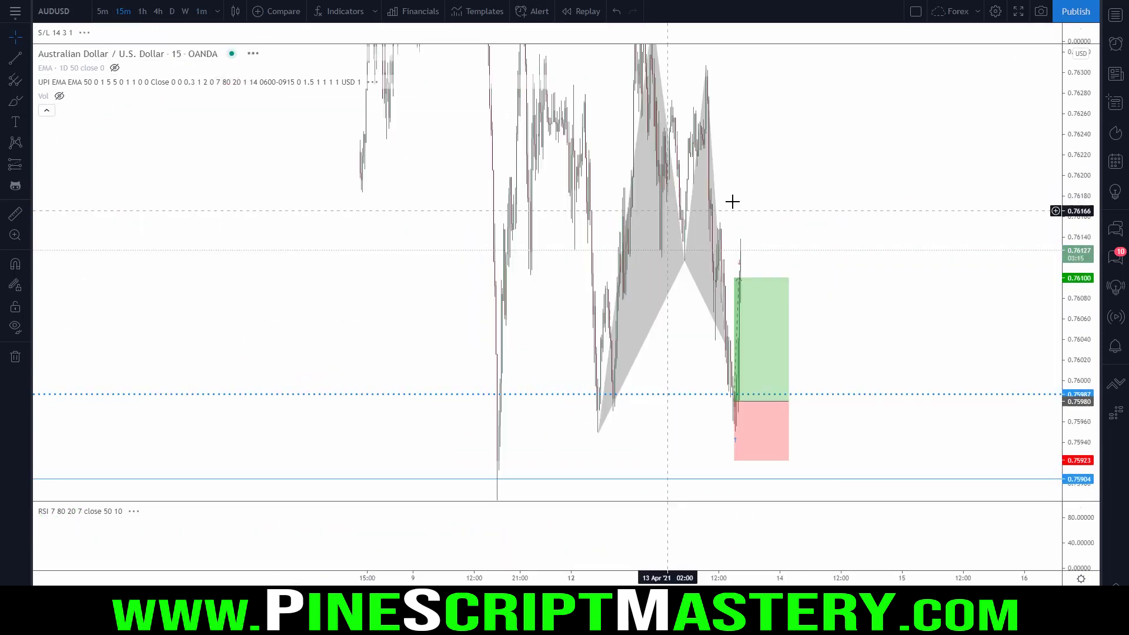
scroll(837, 207, up, 3)
drag(837, 206, 912, 191)
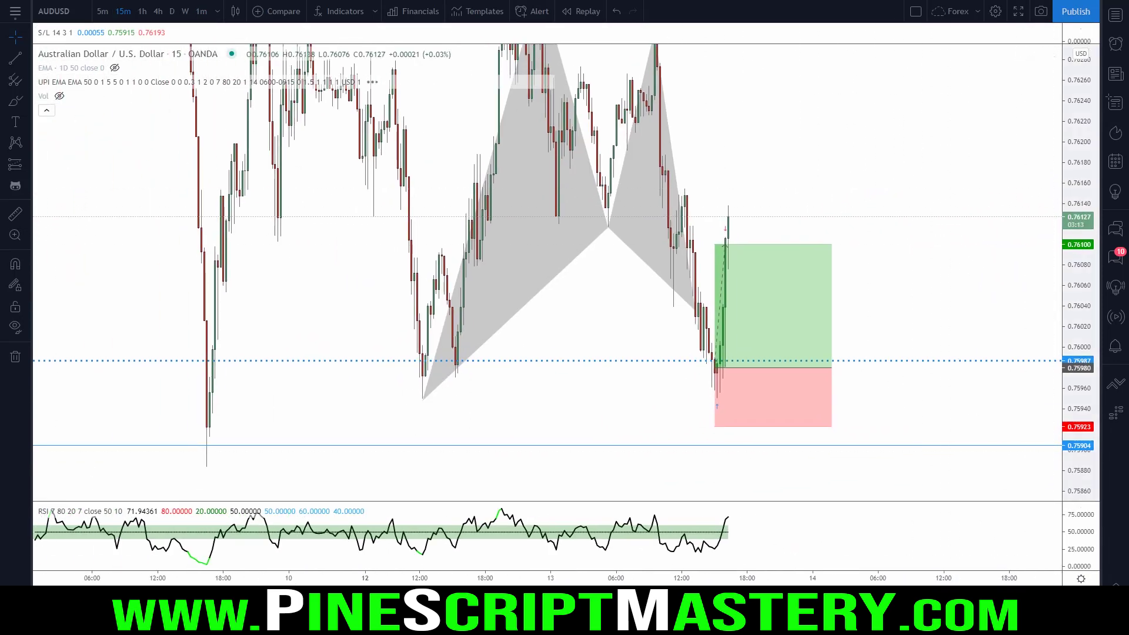
double_click(1079, 453)
scroll(839, 315, up, 5)
drag(807, 222, 856, 226)
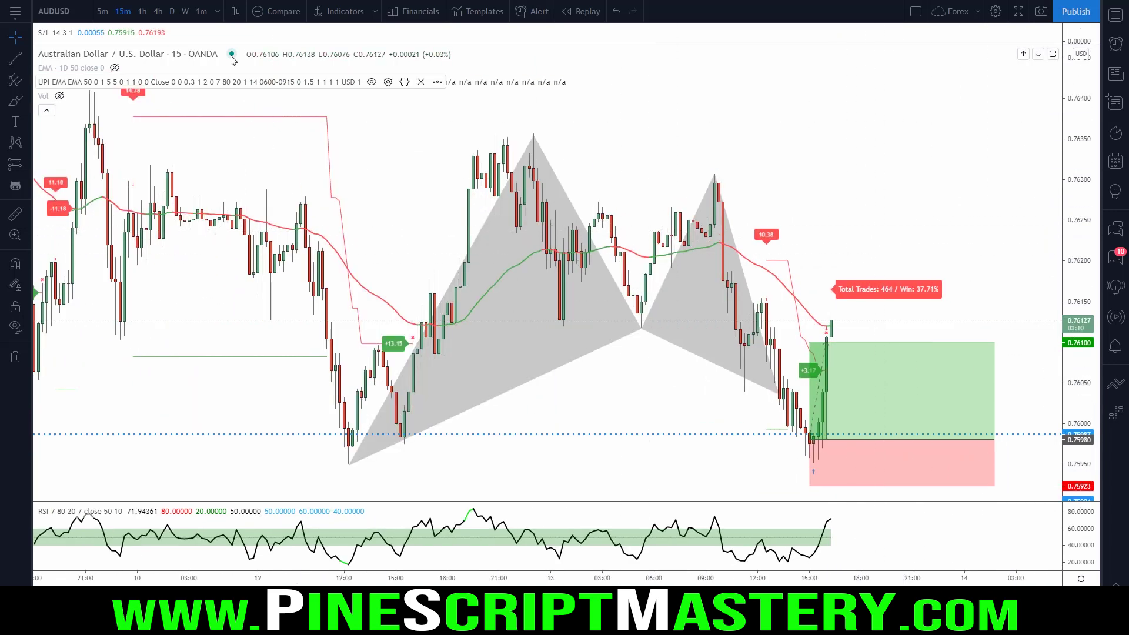
click(201, 11)
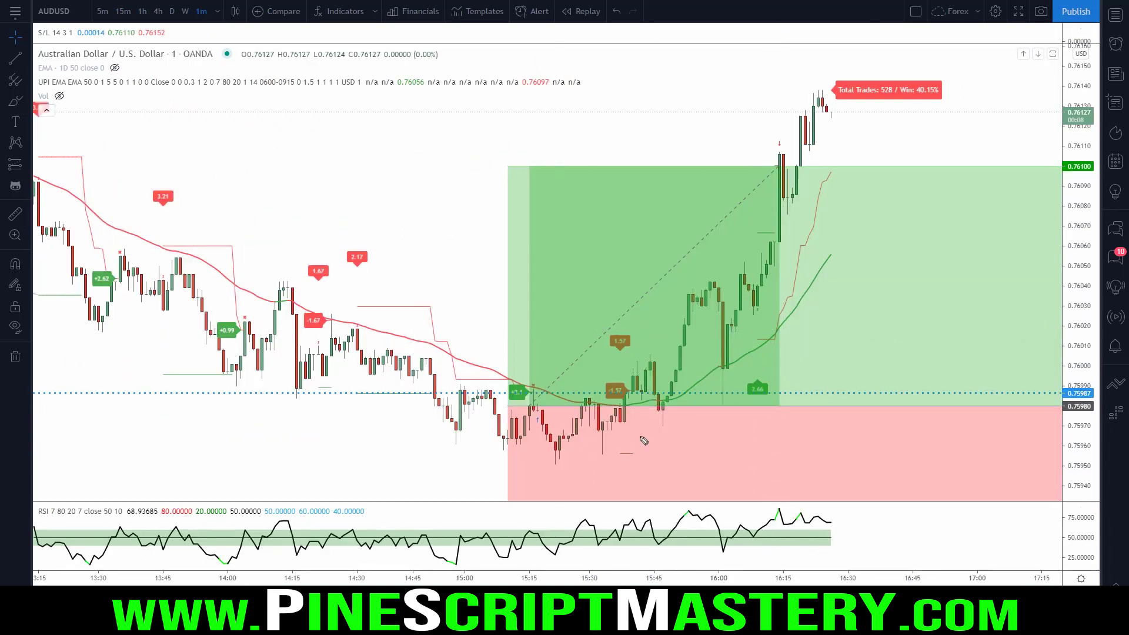
Show the AUDUSD long trade on the 15-minute timeframe with the preceding price action and the levels beneath it
mouse_move(700, 402)
mouse_down()
mouse_move(834, 429)
mouse_move(534, 393)
mouse_up()
key(Escape)
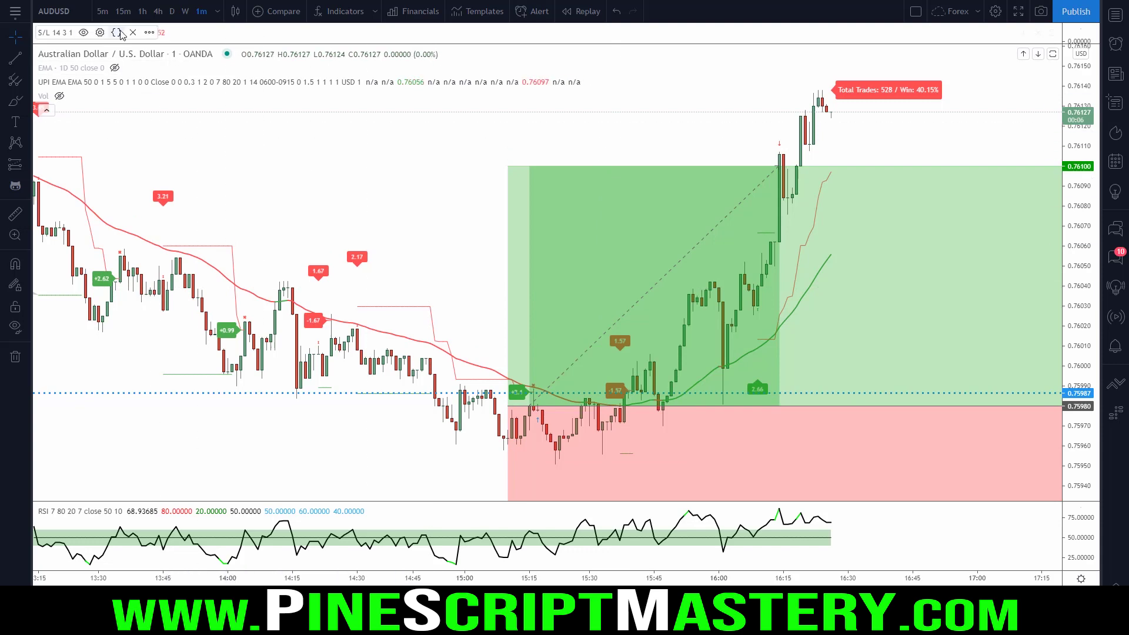
click(122, 11)
scroll(919, 221, up, 4)
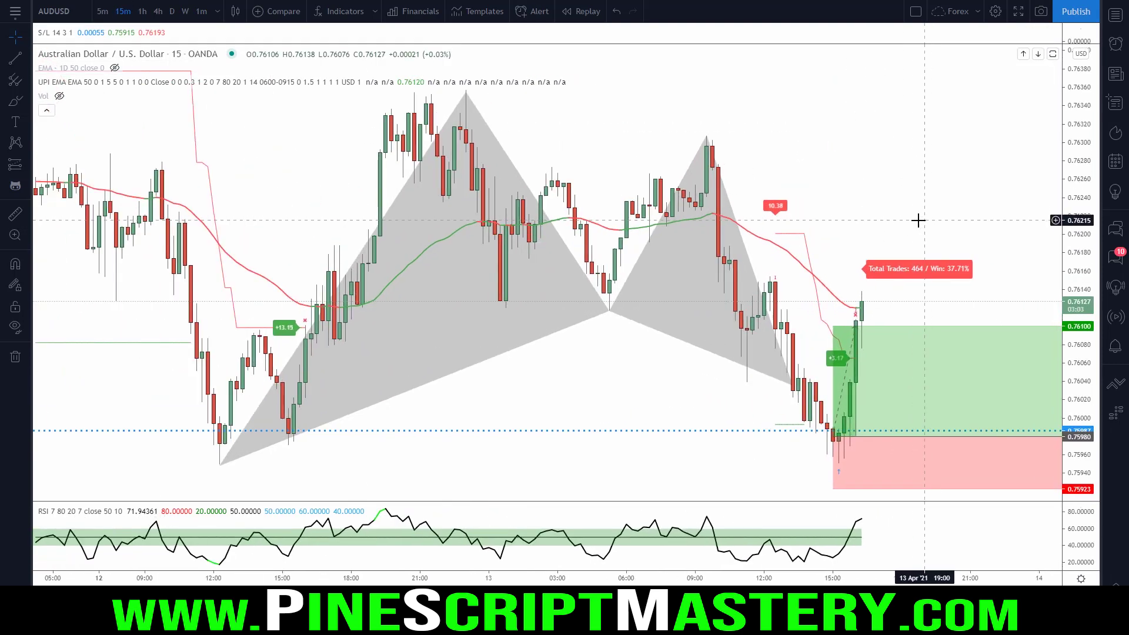
scroll(866, 242, down, 1)
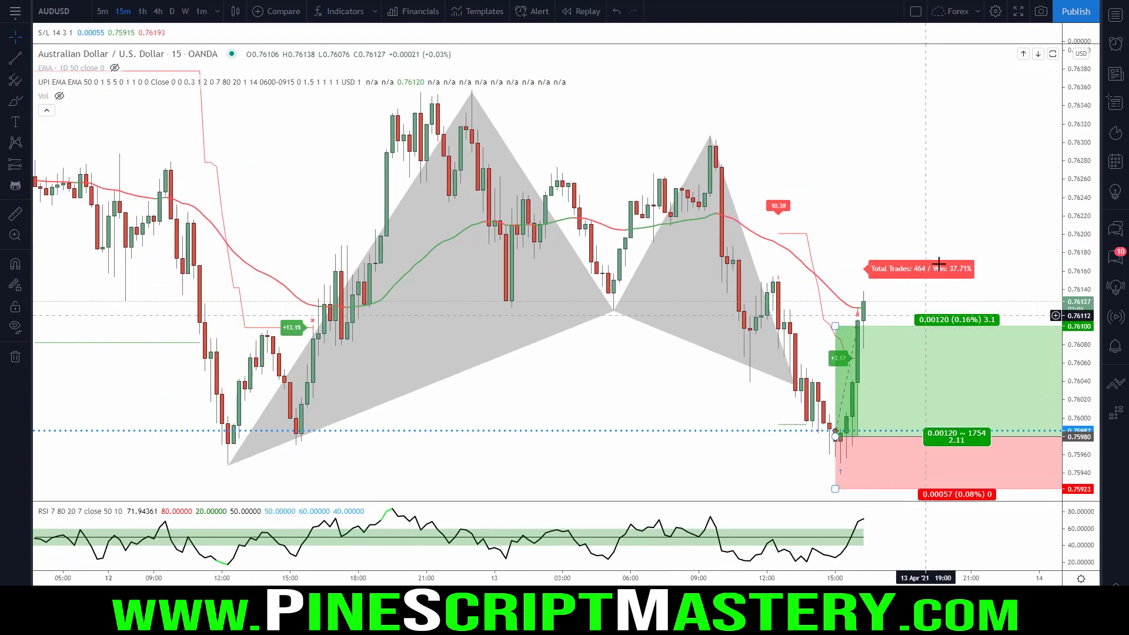
drag(937, 264, 902, 275)
drag(1078, 413, 1078, 428)
drag(934, 254, 985, 207)
Compare the long trade's entry and target with the earlier swing lows and price structure on the 15-minute chart
key(ctrl+shift+d)
drag(228, 401, 969, 399)
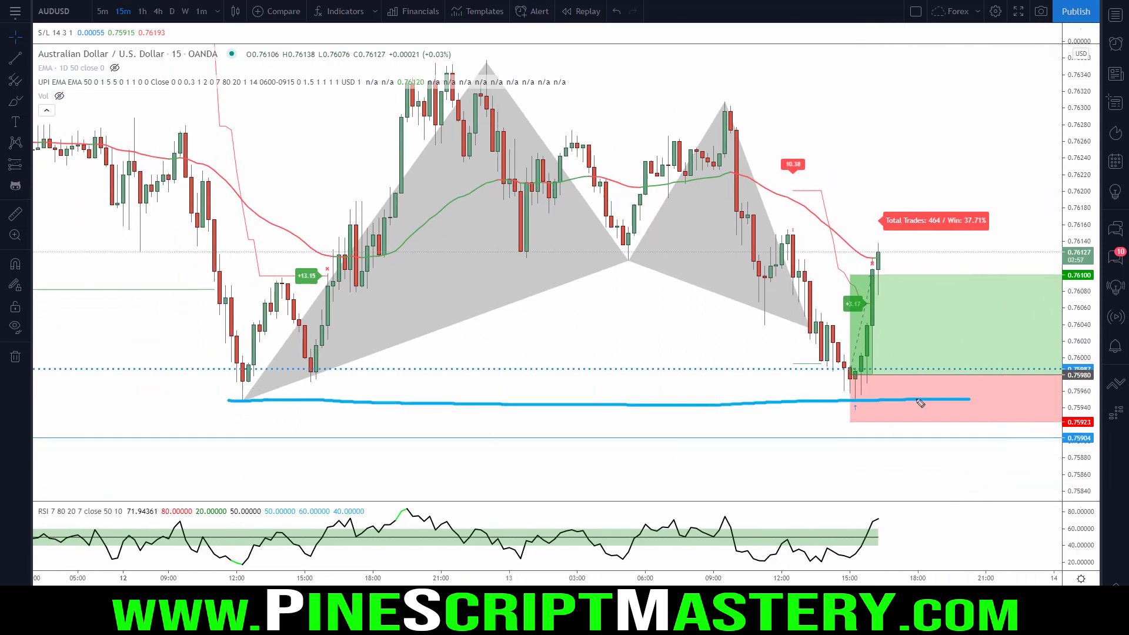
mouse_move(282, 372)
mouse_down()
mouse_move(492, 127)
mouse_move(718, 109)
mouse_move(838, 341)
mouse_up()
drag(827, 278, 1067, 272)
key(Escape)
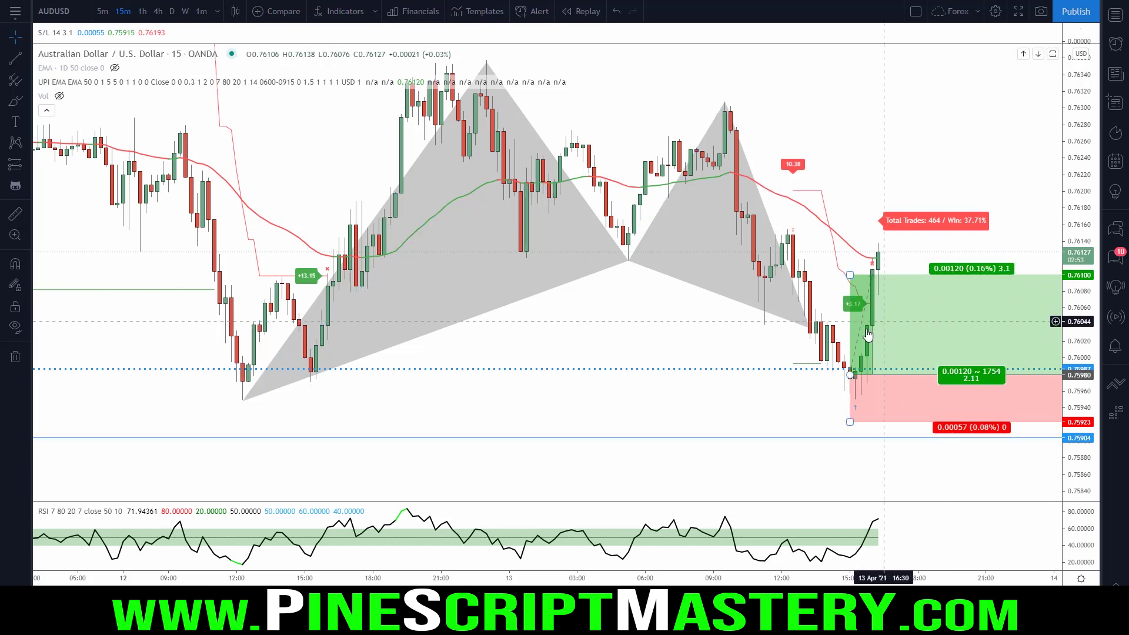
drag(911, 184, 938, 115)
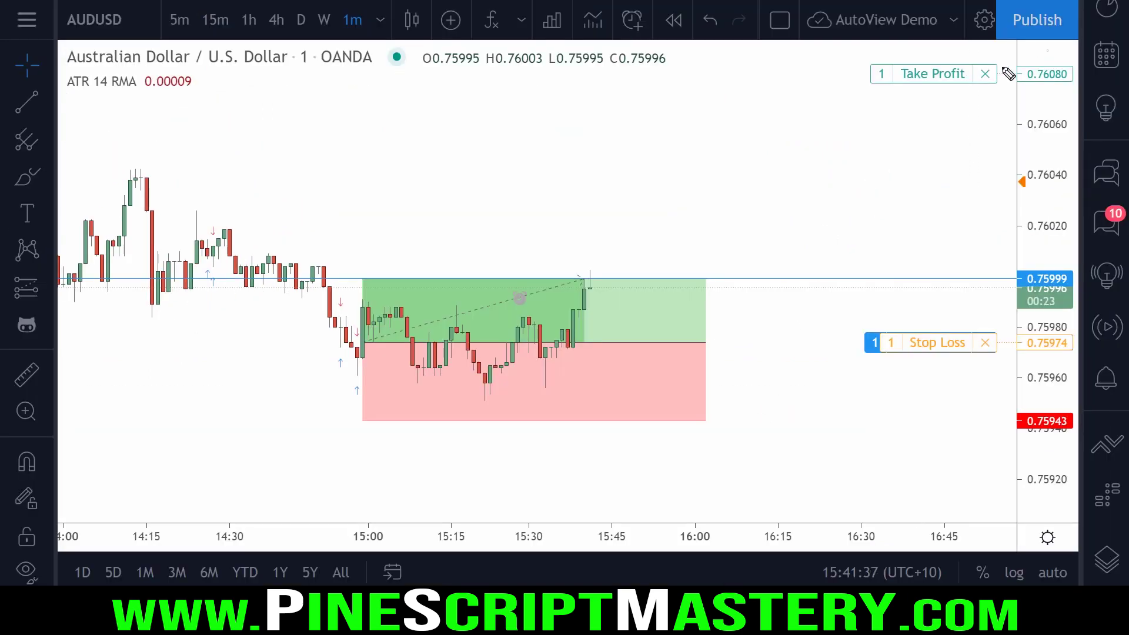
Check the take profit level on the 1-minute chart and open the triggered AUDUSD alert at its message
mouse_move(1071, 65)
mouse_down()
mouse_move(1055, 109)
mouse_move(1070, 89)
mouse_up()
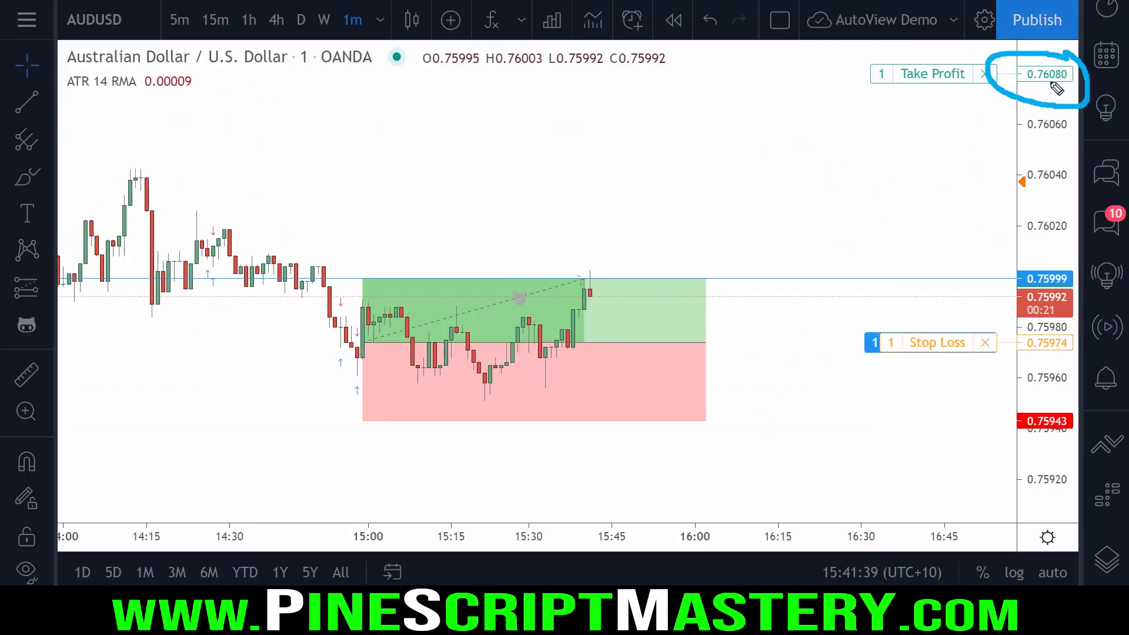
click(1099, 117)
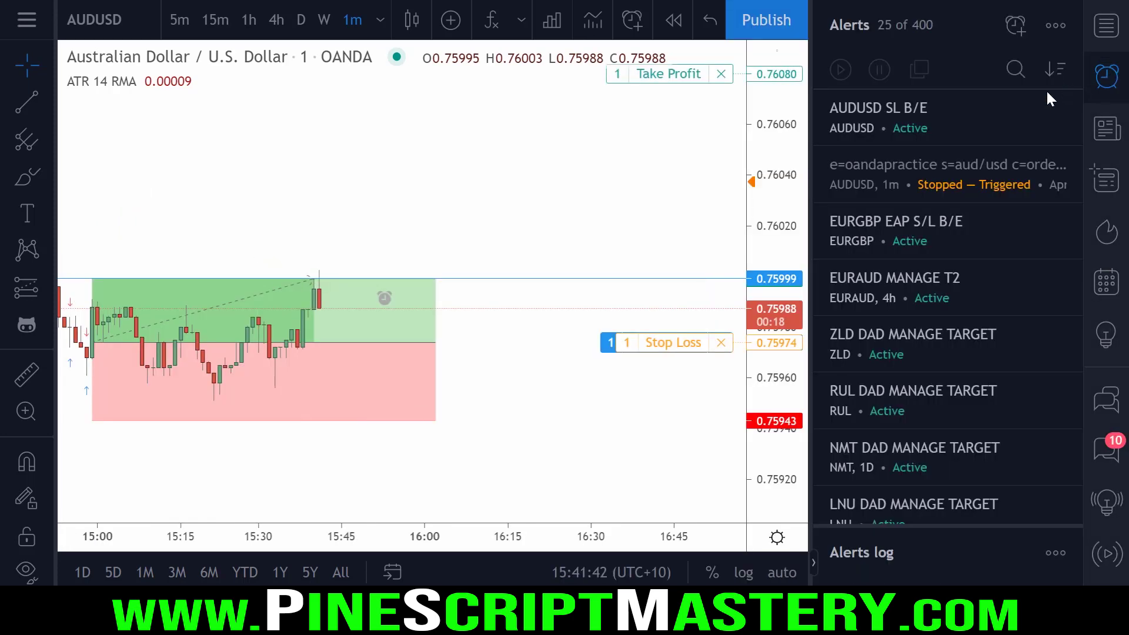
click(1038, 164)
scroll(660, 364, down, 5)
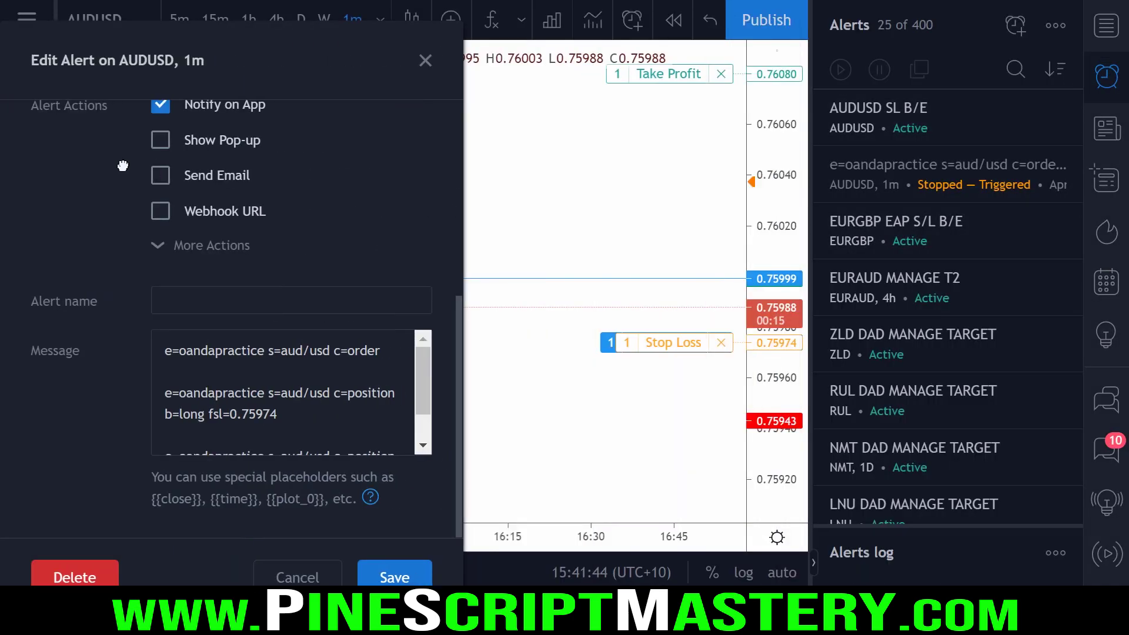
Compare the alert message's "fsl" and "ftp" values with the position's stop loss and take profit levels on the chart
mouse_move(156, 363)
mouse_down()
mouse_move(400, 364)
mouse_move(382, 326)
mouse_move(333, 365)
mouse_move(265, 337)
mouse_move(327, 334)
mouse_up()
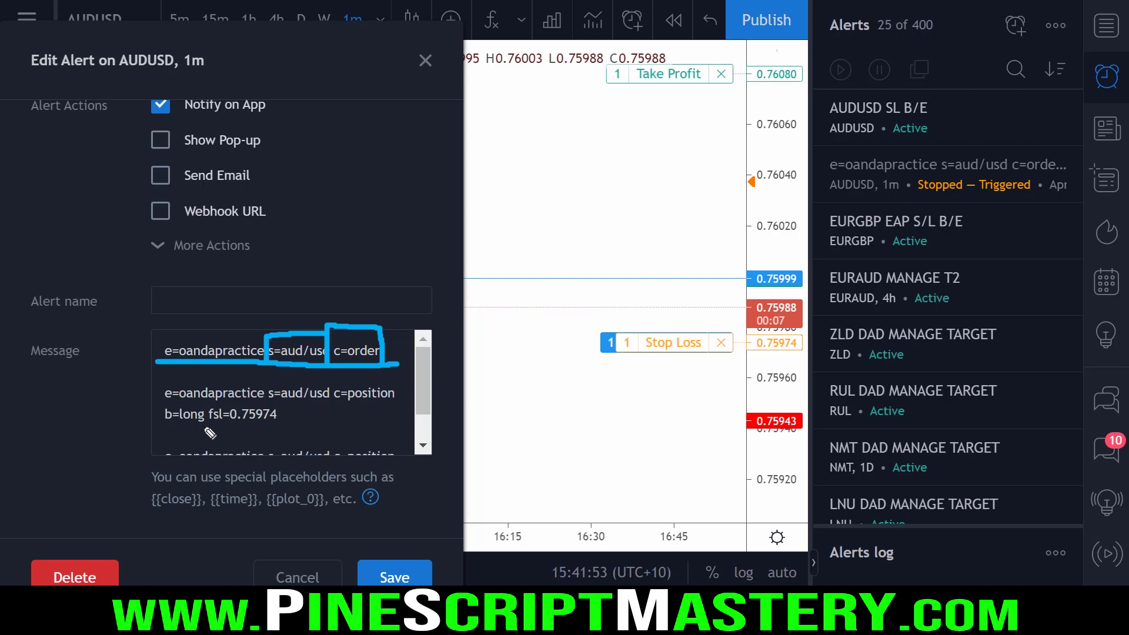
drag(198, 427, 287, 428)
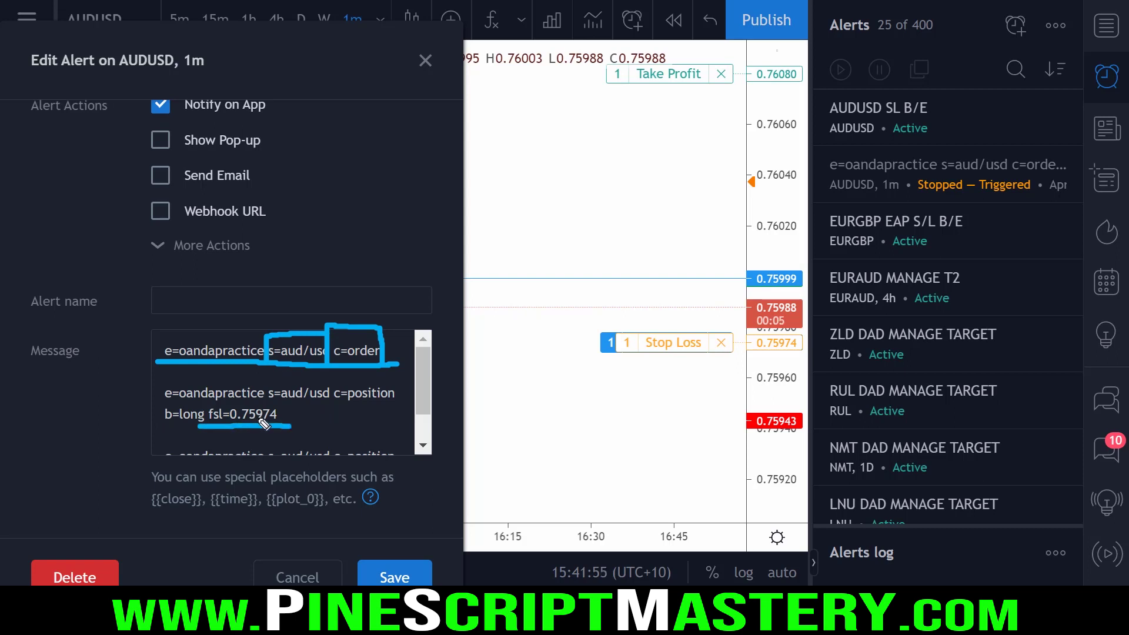
mouse_move(814, 323)
mouse_down()
mouse_move(738, 346)
mouse_move(811, 344)
mouse_up()
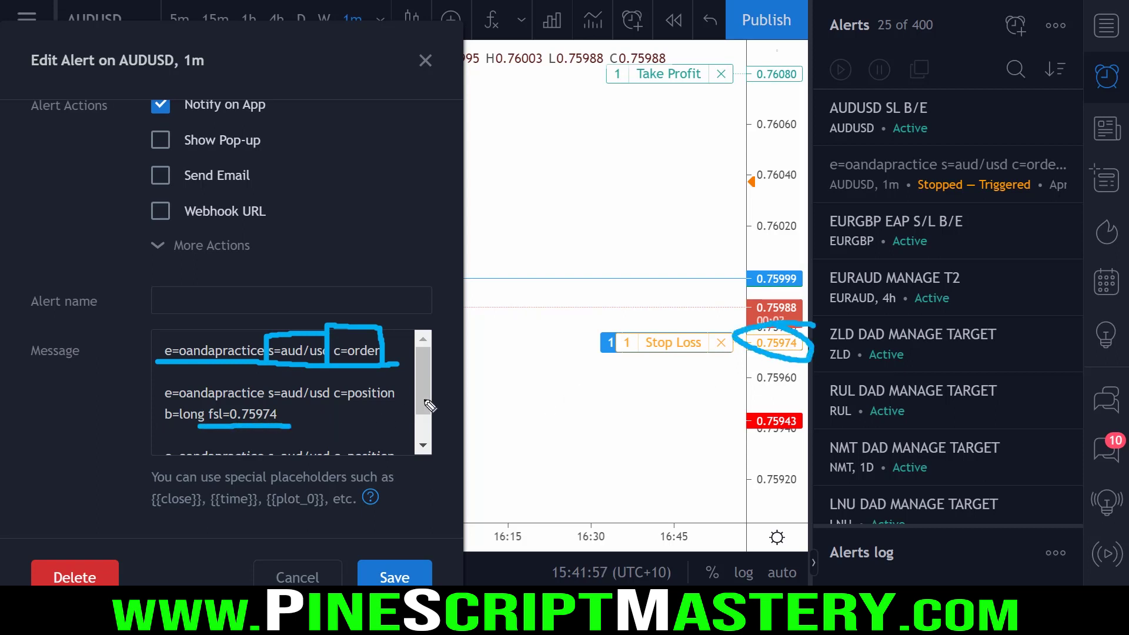
scroll(430, 405, down, 2)
drag(199, 448, 289, 451)
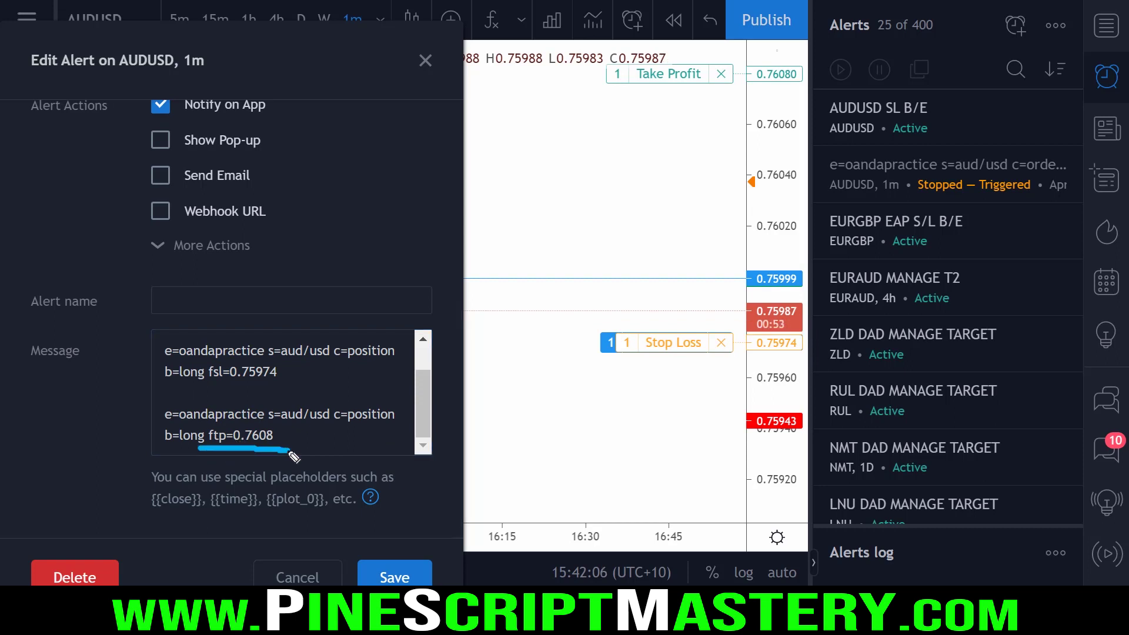
drag(745, 75, 378, 78)
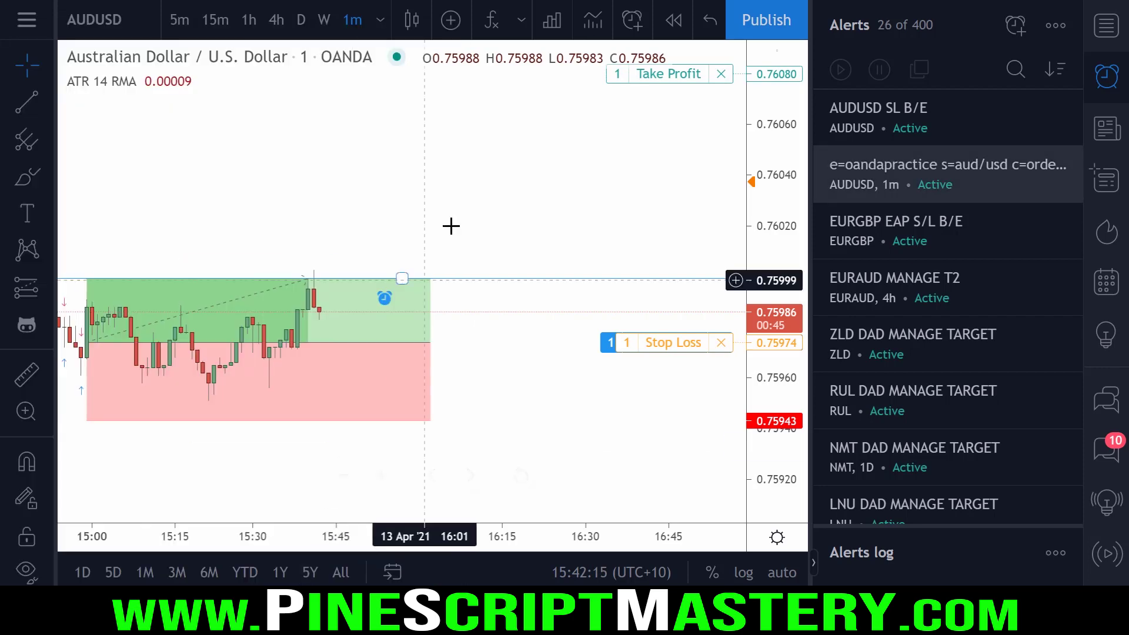
Save the triggered AUDUSD alert to reactivate it, and remove the horizontal alert line at 0.75999 from the chart
click(395, 577)
right_click(483, 204)
click(506, 123)
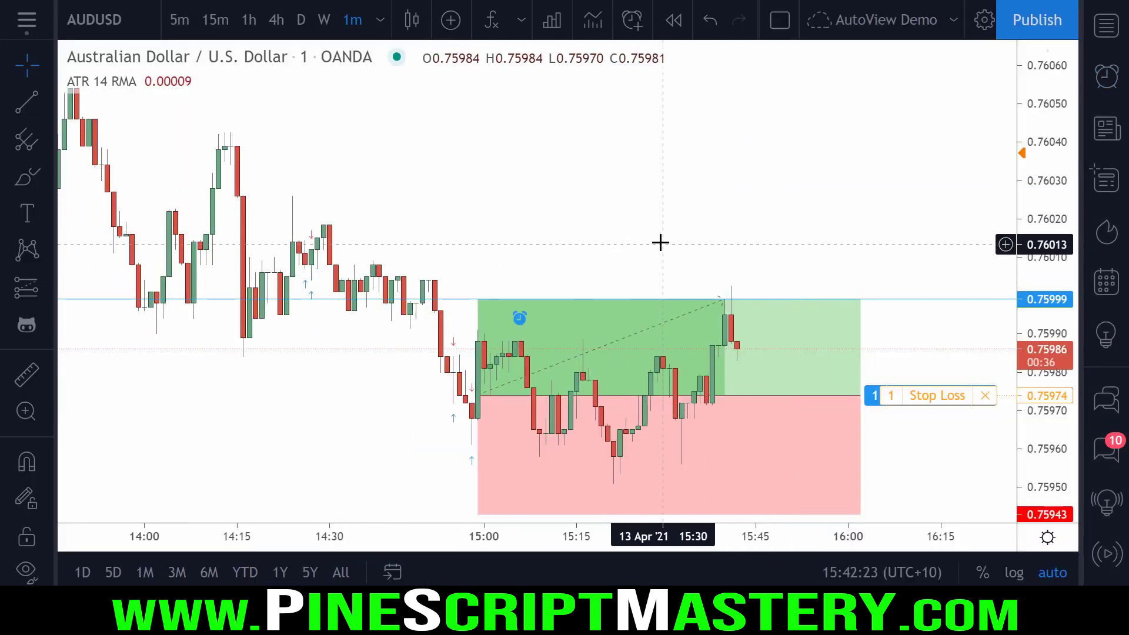
right_click(447, 300)
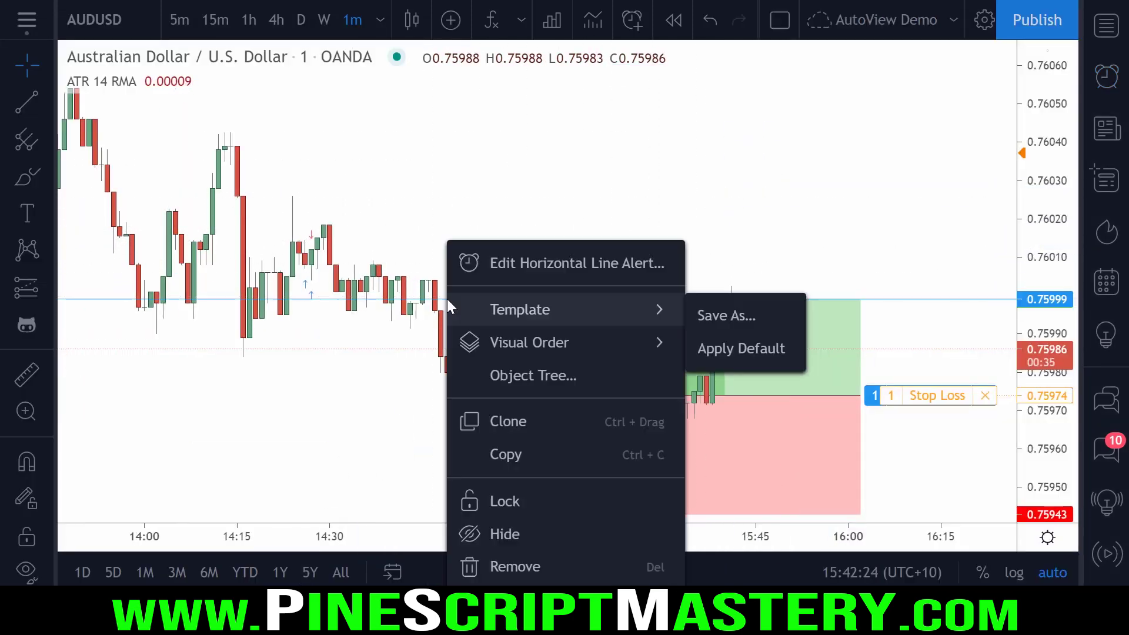
click(538, 568)
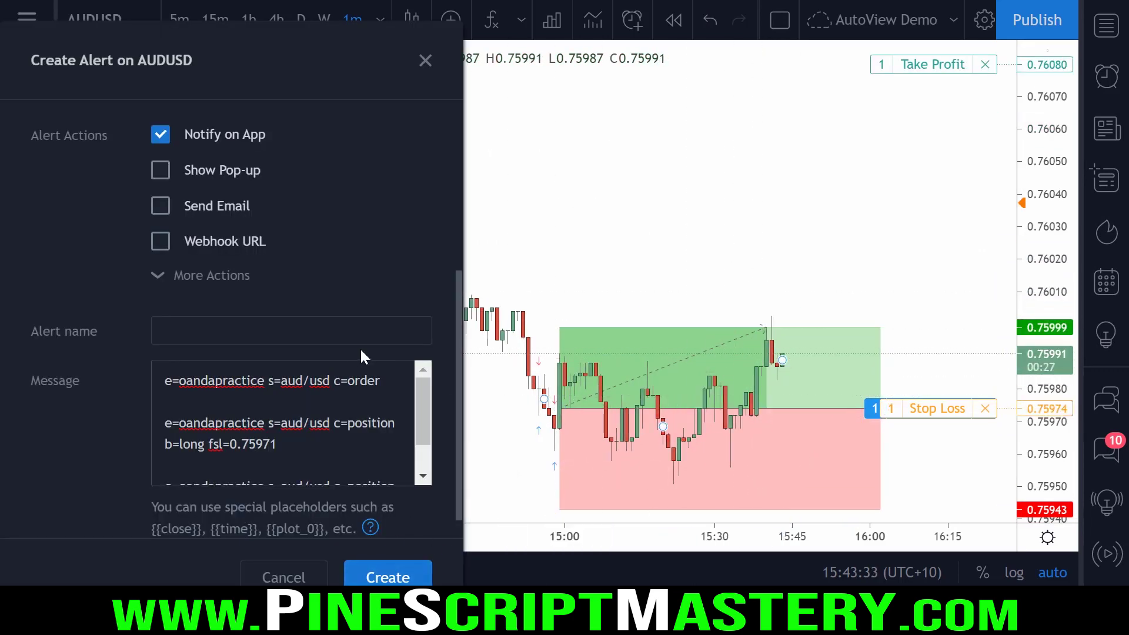
Set the exchange to "e=oanda" in the order command and the stop loss command of the new AUDUSD alert message
click(242, 394)
drag(264, 380, 165, 382)
key(BackSpace)
click(264, 424)
key(BackSpace)
key(BackSpace)
key(BackSpace)
key(BackSpace)
key(BackSpace)
key(BackSpace)
key(BackSpace)
key(BackSpace)
click(216, 383)
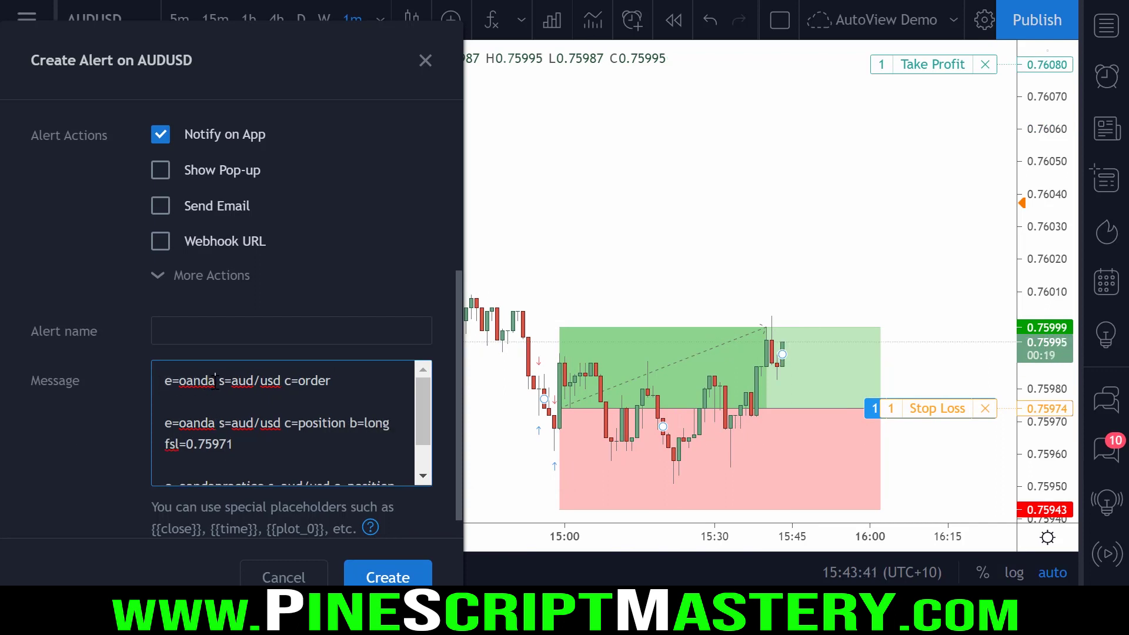
Set the exchange to "e=oanda" in the take profit command of the alert message as well
scroll(221, 388, down, 3)
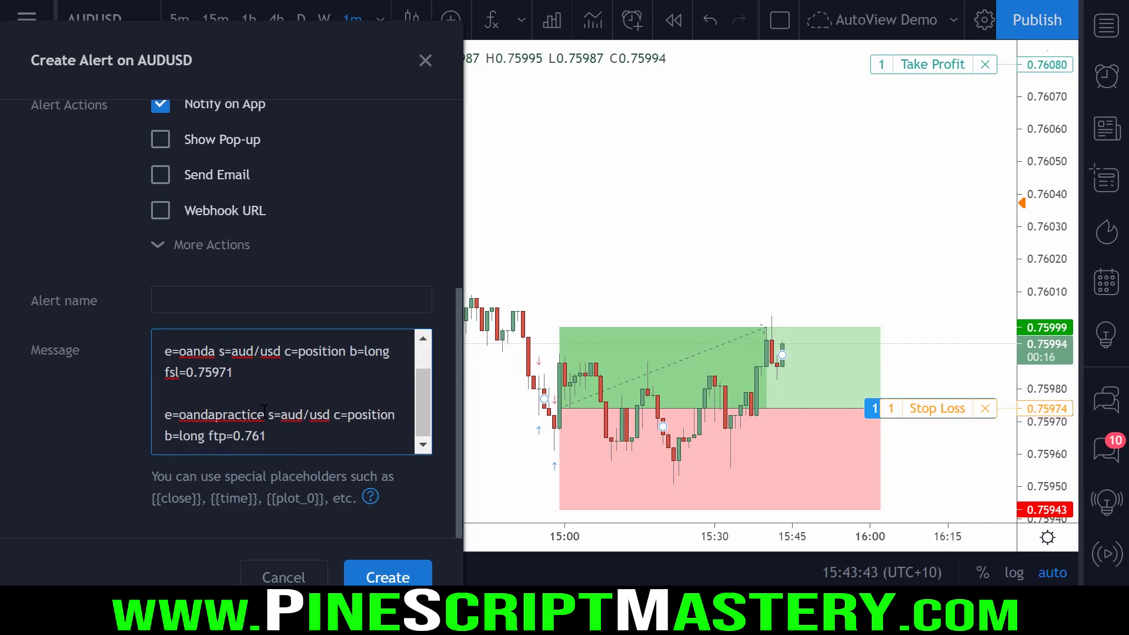
click(266, 415)
key(BackSpace)
key(BackSpace)
key(BackSpace)
key(BackSpace)
key(BackSpace)
key(BackSpace)
key(BackSpace)
key(BackSpace)
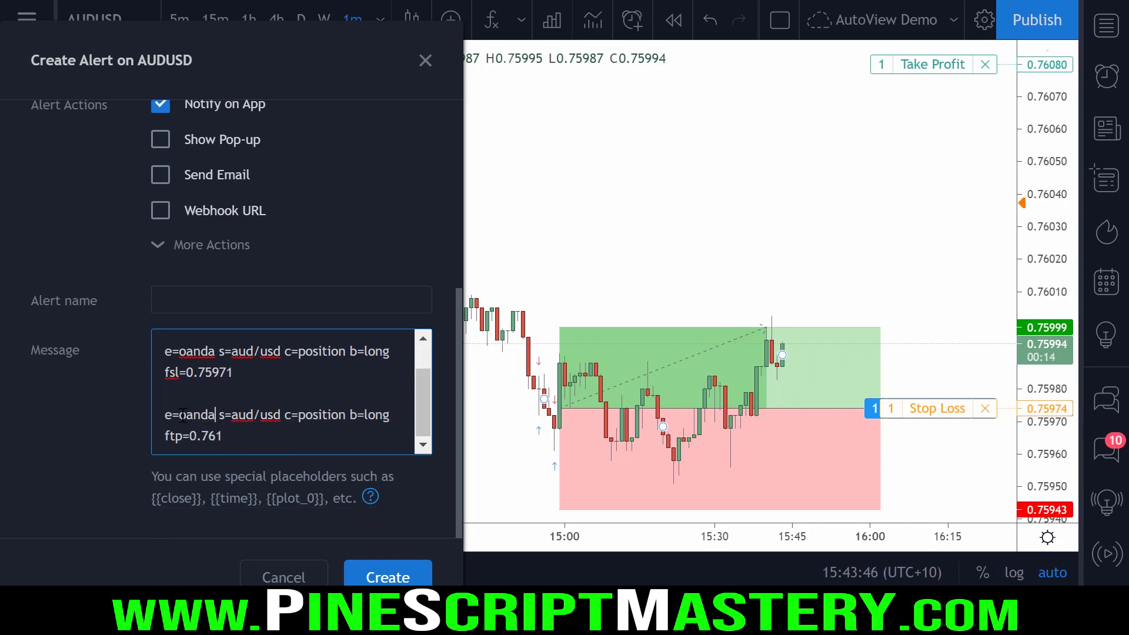
Review the exchange, symbol and command parameters in the new AUDUSD alert message
drag(164, 415, 178, 416)
click(201, 417)
drag(251, 436, 215, 337)
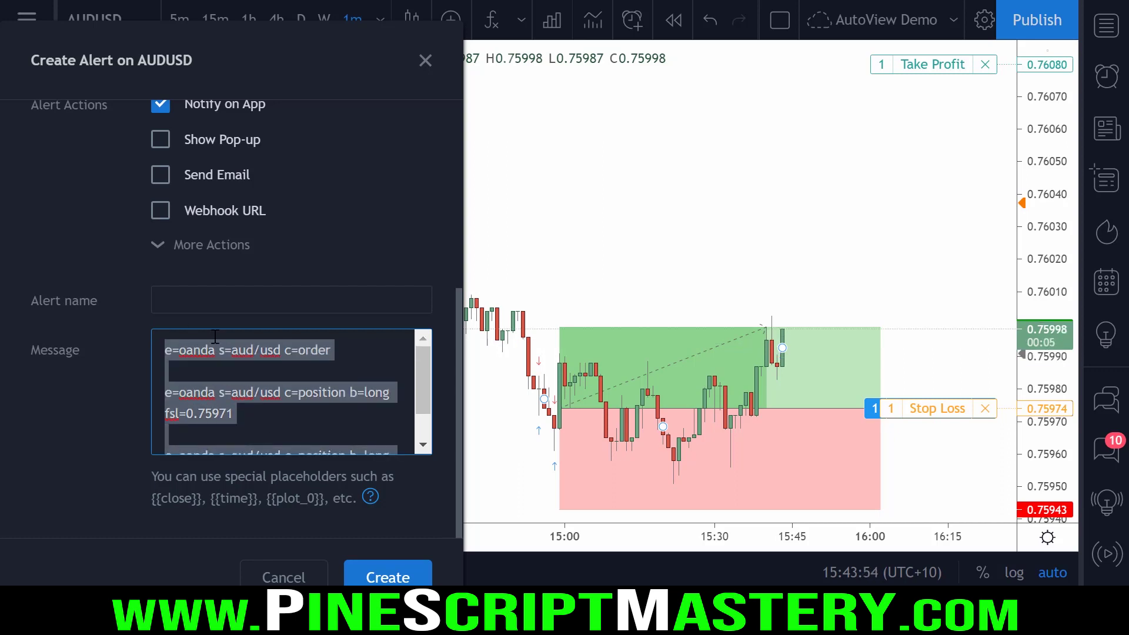
click(414, 368)
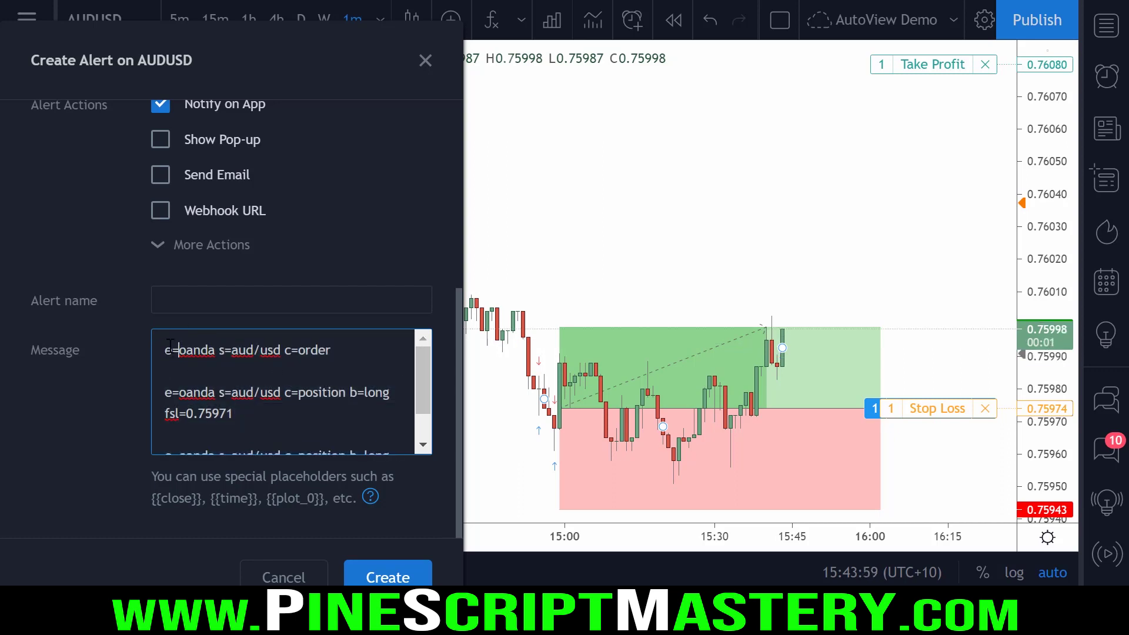
click(168, 348)
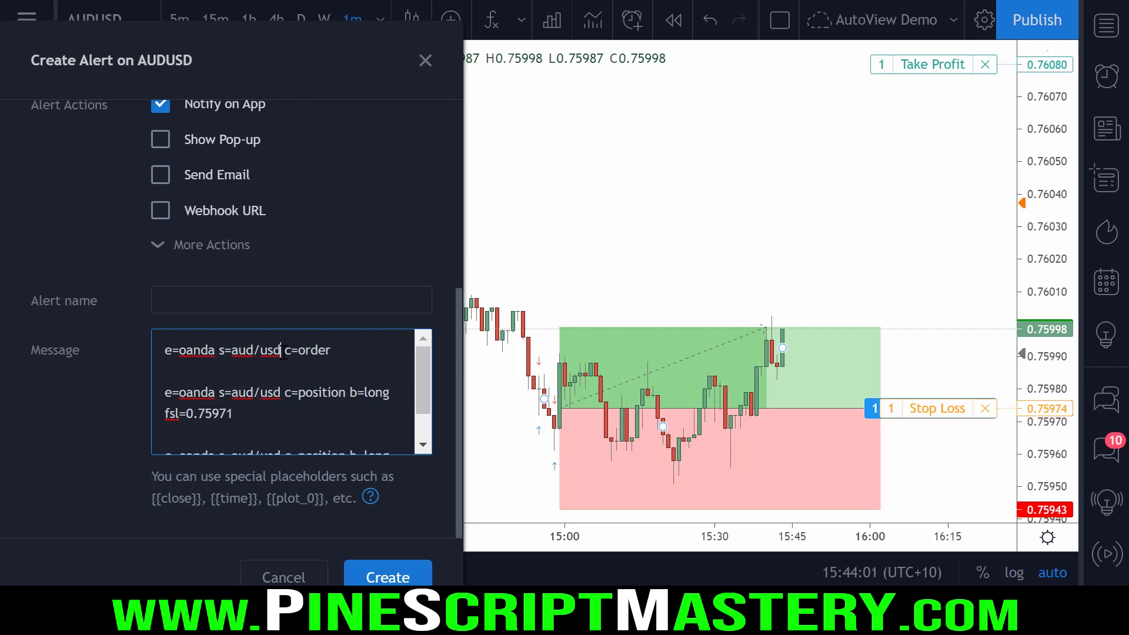
drag(283, 351, 224, 355)
click(293, 352)
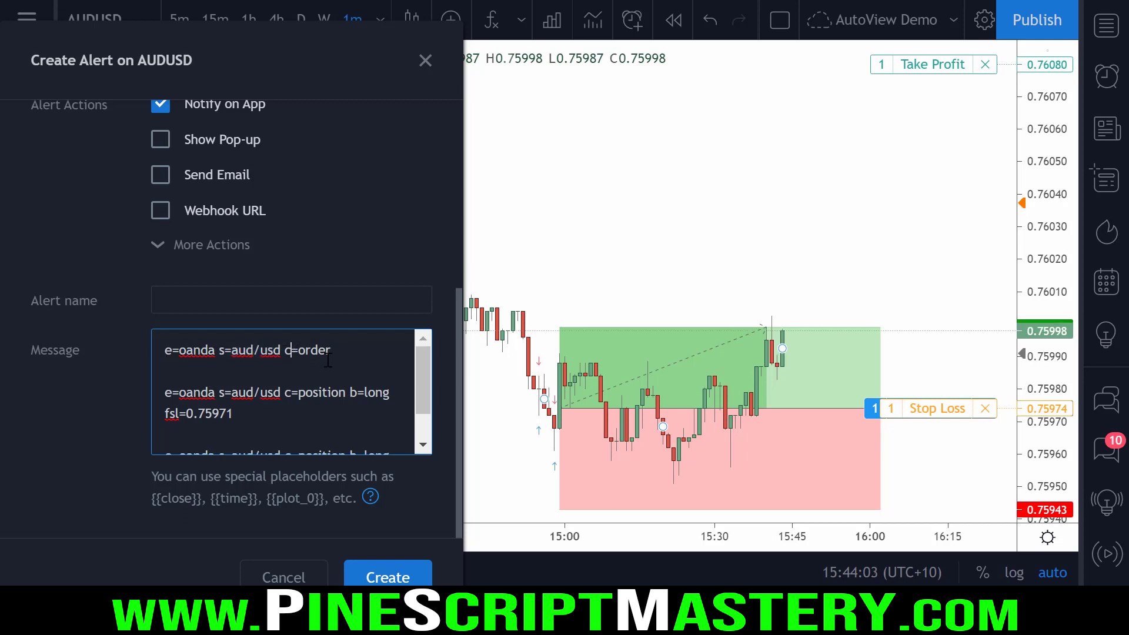